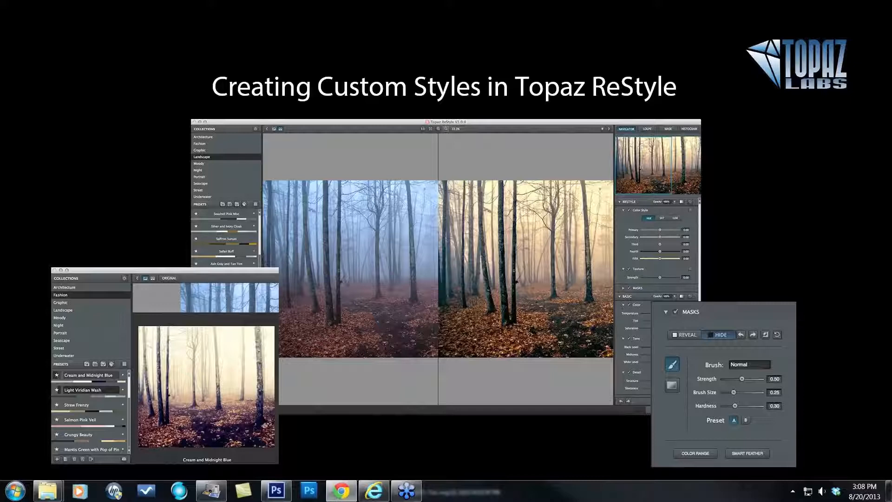
Close the title slide viewer and duplicate the Background layer of the night bench photo
{"action": "left_click", "coordinate": [794, 165]}
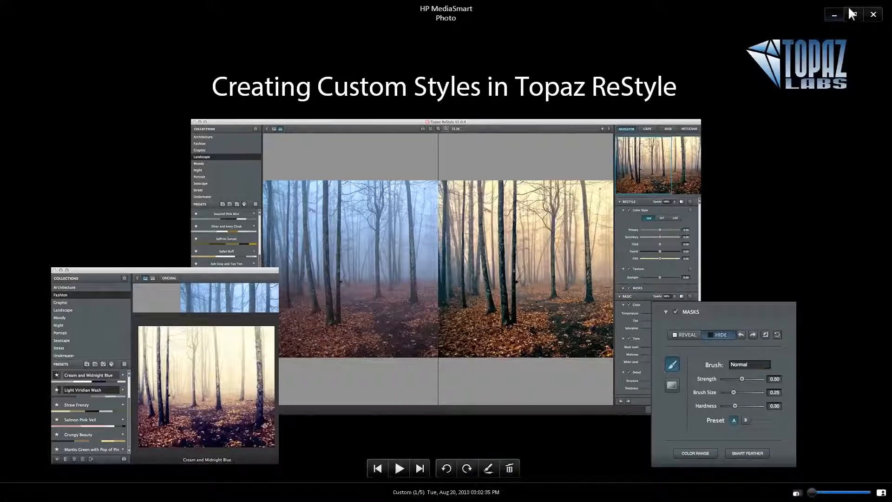
{"action": "left_click", "coordinate": [873, 14]}
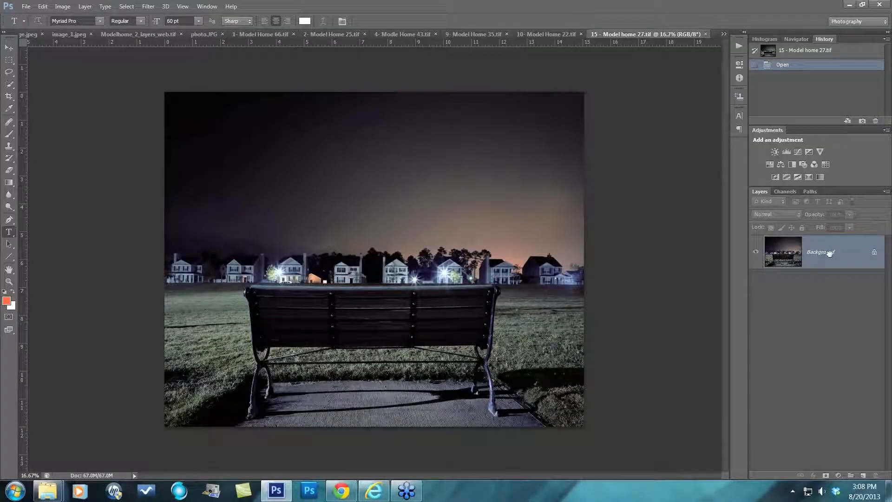
{"action": "key", "text": "ctrl+j"}
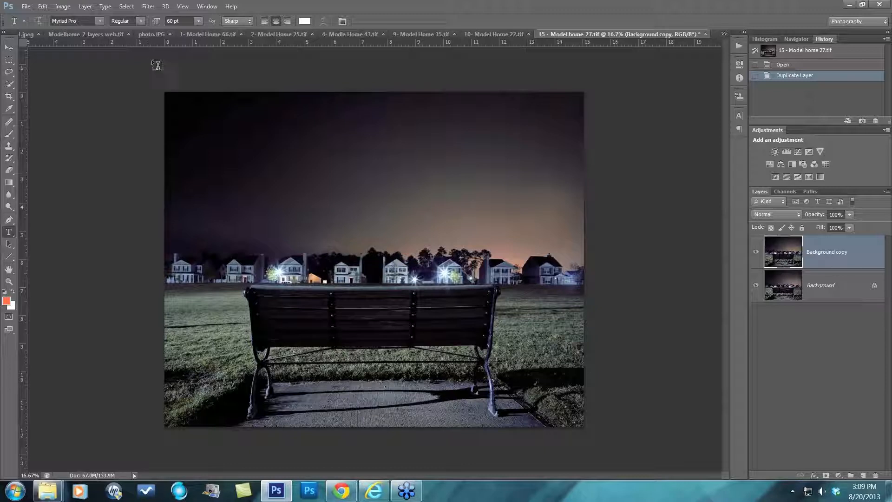
Open the duplicated layer in the Topaz ReStyle filter and reset all its adjustments
{"action": "left_click", "coordinate": [150, 6]}
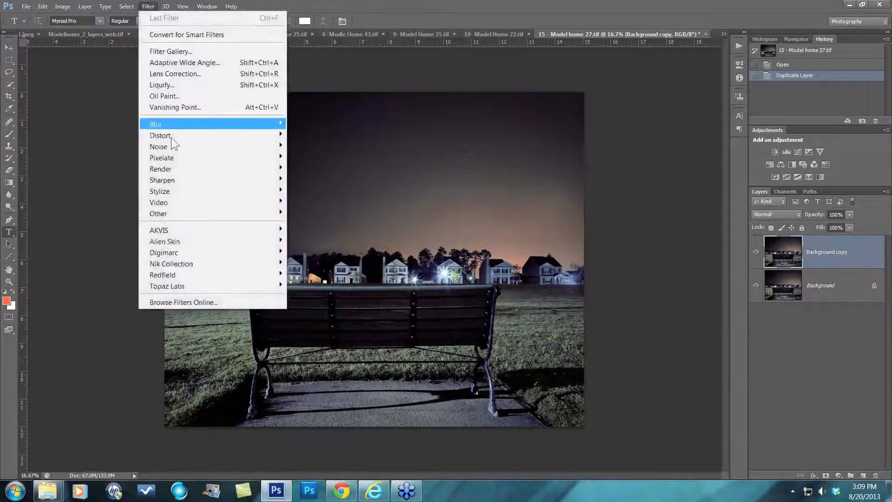
{"action": "mouse_move", "coordinate": [186, 284]}
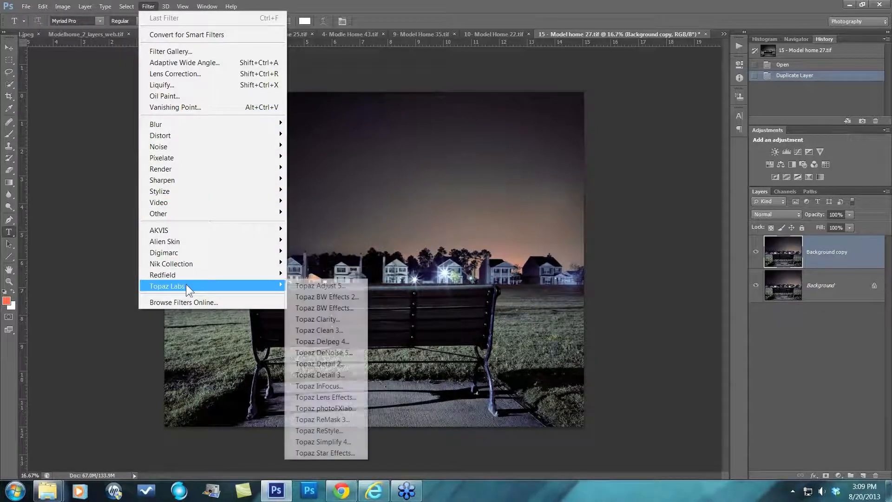
{"action": "left_click", "coordinate": [335, 429]}
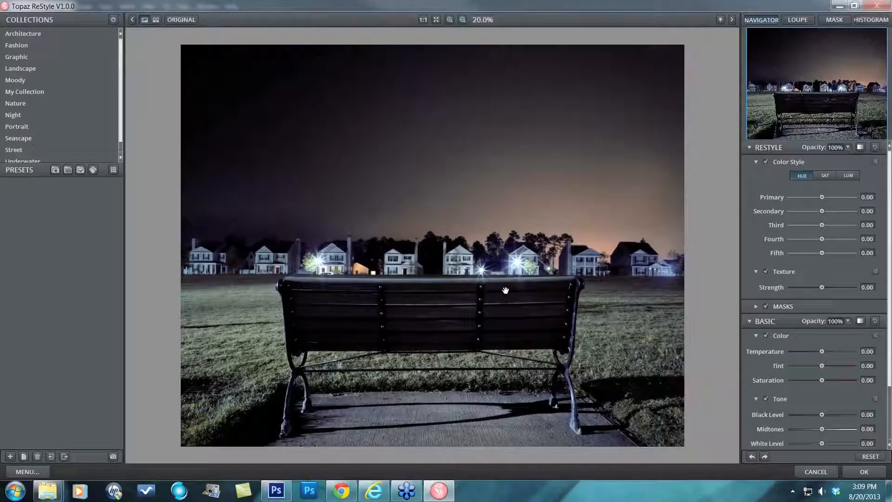
{"action": "left_click", "coordinate": [871, 457]}
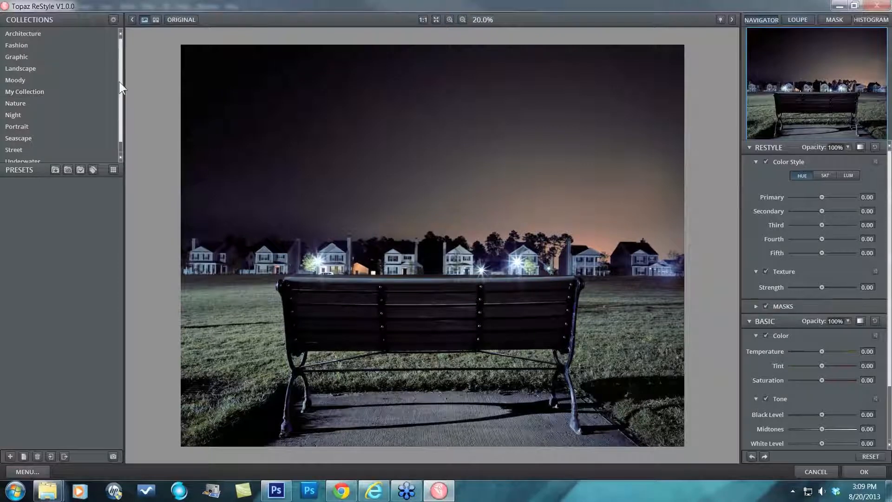
Preview the presets in the Night collection and apply City Lights II to the photo
{"action": "scroll", "coordinate": [119, 84], "scroll_direction": "down", "scroll_amount": 1}
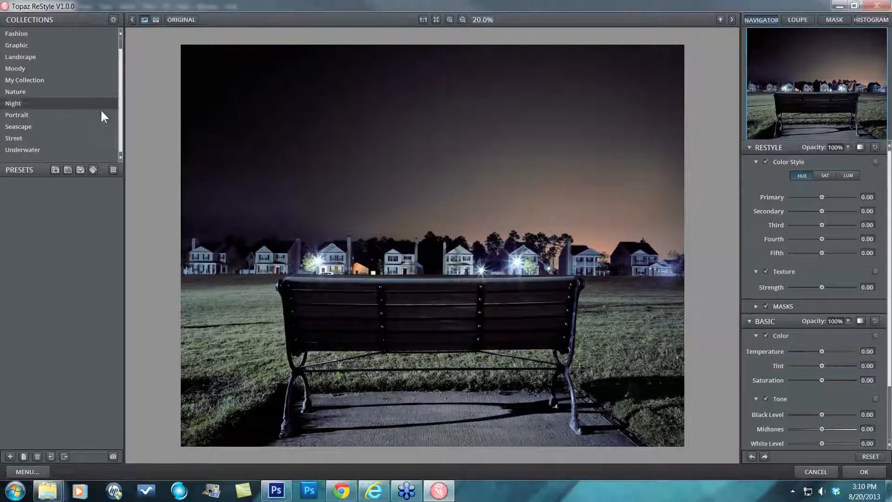
{"action": "left_click", "coordinate": [15, 107]}
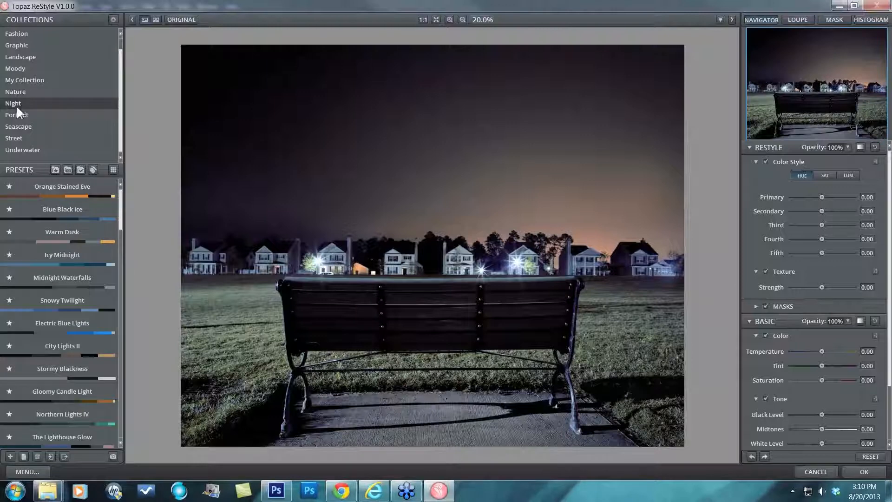
{"action": "mouse_move", "coordinate": [66, 313]}
{"action": "mouse_move", "coordinate": [76, 227]}
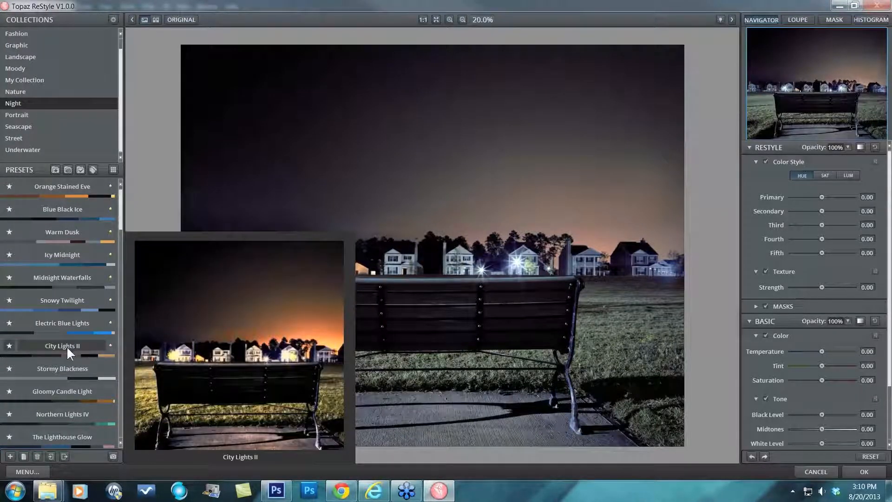
{"action": "left_click", "coordinate": [68, 345]}
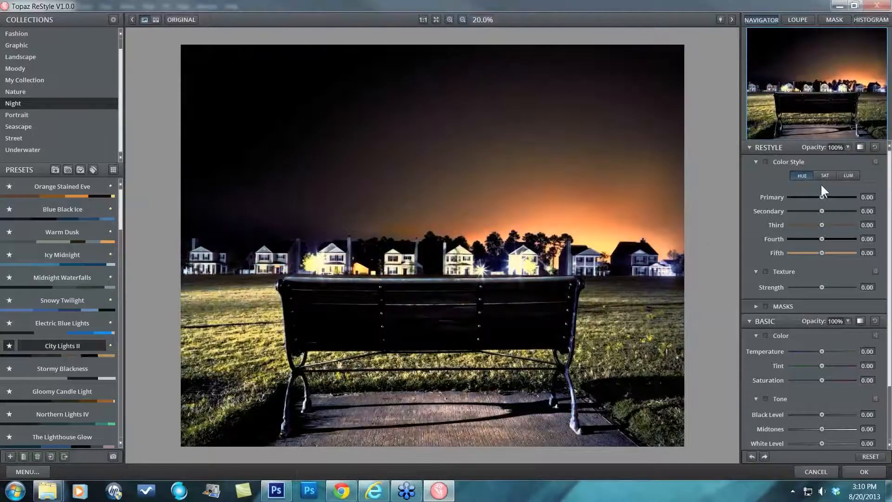
Lower the ReStyle opacity to 47%, collapse the Basic section, and compare the result with the original photo
{"action": "left_click", "coordinate": [848, 146]}
{"action": "left_click_drag", "start_coordinate": [860, 151], "coordinate": [843, 149]}
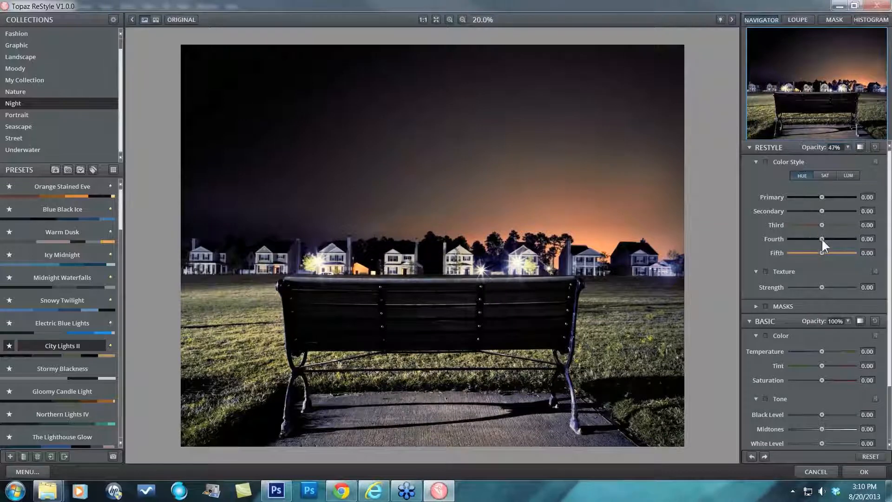
{"action": "left_click", "coordinate": [883, 376]}
{"action": "left_click", "coordinate": [749, 321]}
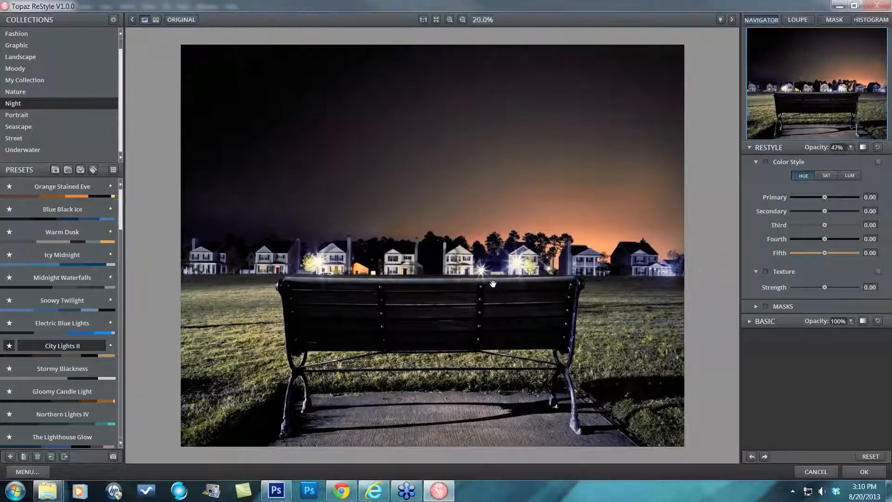
{"action": "left_click", "coordinate": [517, 196]}
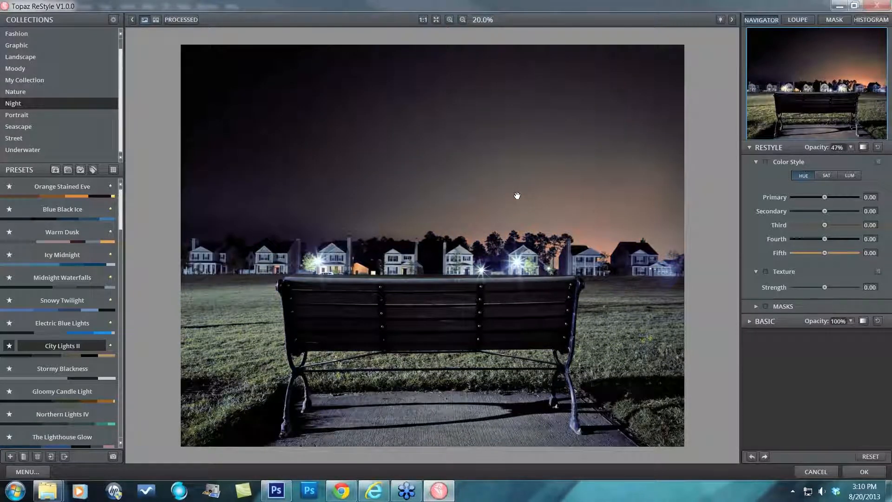
{"action": "left_click", "coordinate": [517, 196]}
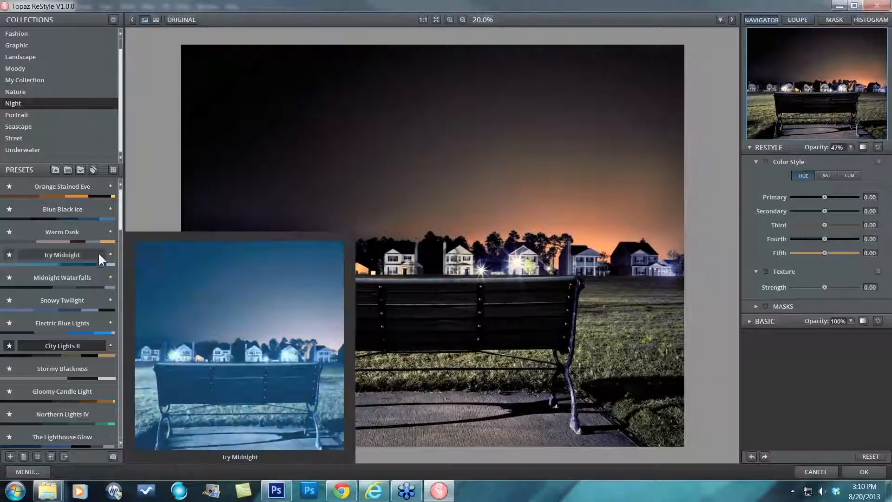
Browse the Night collection in the preset grid view and apply the Hot Pink Drama preset
{"action": "mouse_move", "coordinate": [120, 222]}
{"action": "left_mouse_down"}
{"action": "mouse_move", "coordinate": [126, 286]}
{"action": "mouse_move", "coordinate": [115, 403]}
{"action": "mouse_move", "coordinate": [120, 211]}
{"action": "left_mouse_up"}
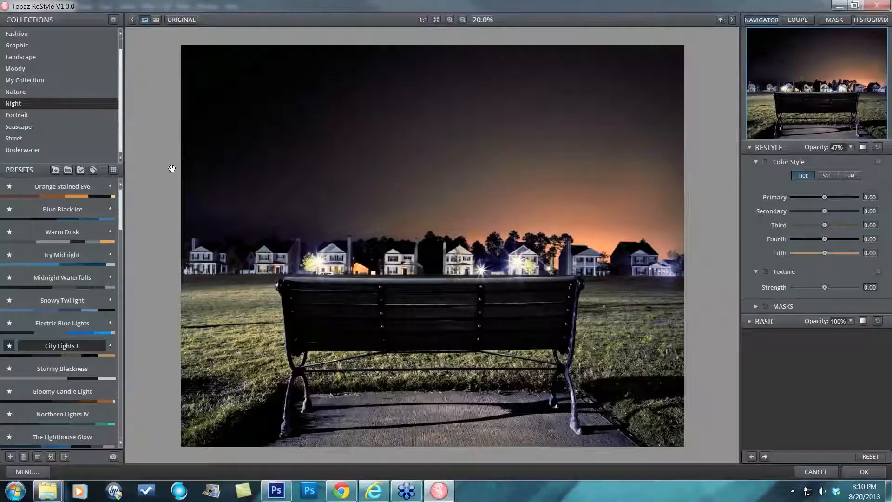
{"action": "mouse_move", "coordinate": [69, 176]}
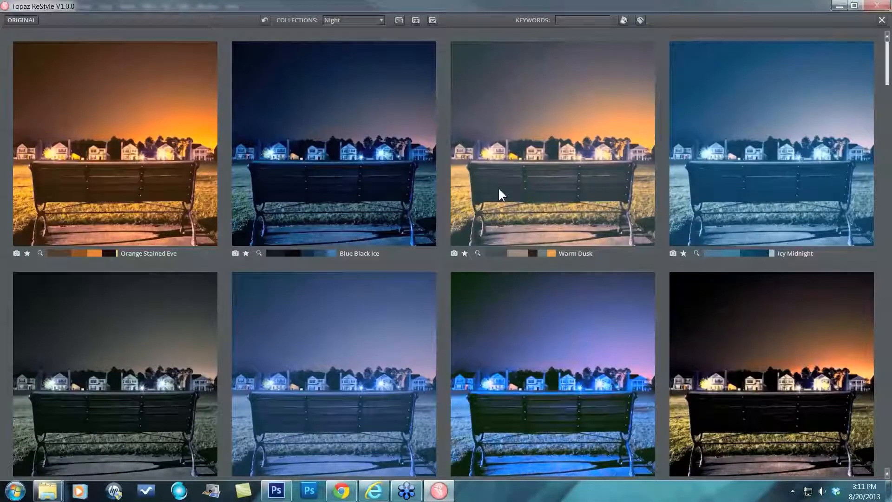
{"action": "scroll", "coordinate": [498, 194], "scroll_direction": "down", "scroll_amount": 3}
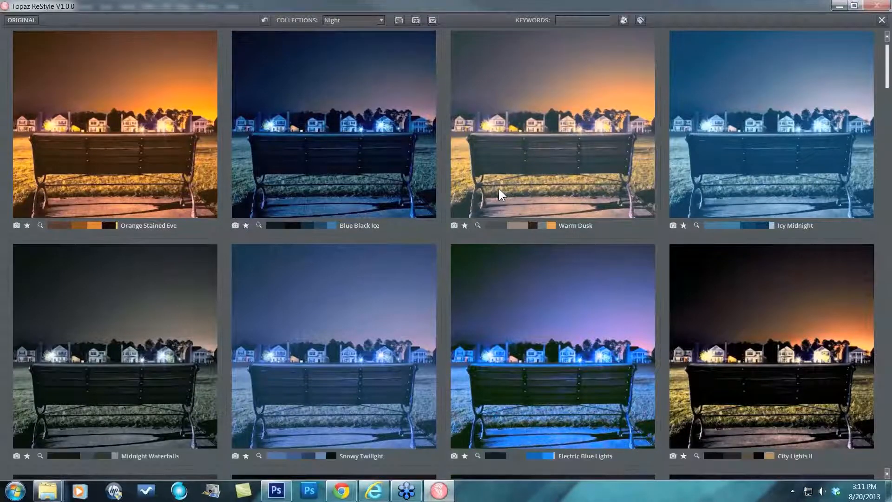
{"action": "scroll", "coordinate": [499, 189], "scroll_direction": "down", "scroll_amount": 1}
{"action": "scroll", "coordinate": [499, 190], "scroll_direction": "down", "scroll_amount": 3}
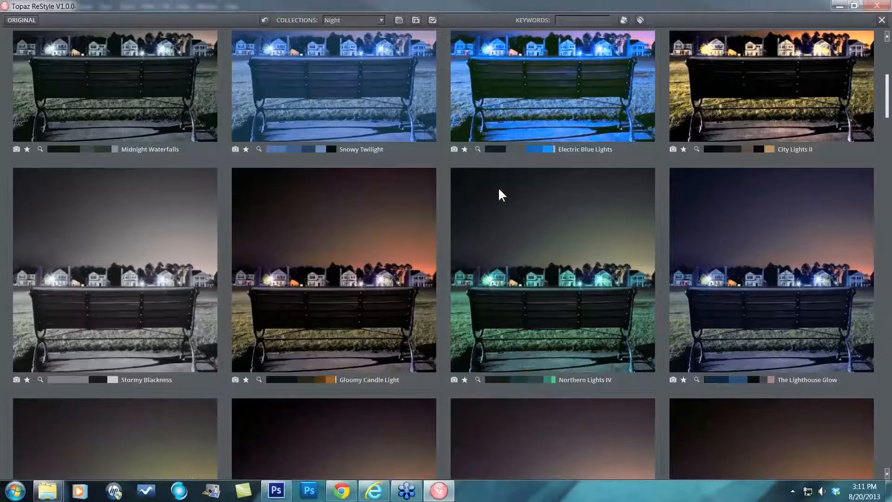
{"action": "scroll", "coordinate": [498, 194], "scroll_direction": "down", "scroll_amount": 3}
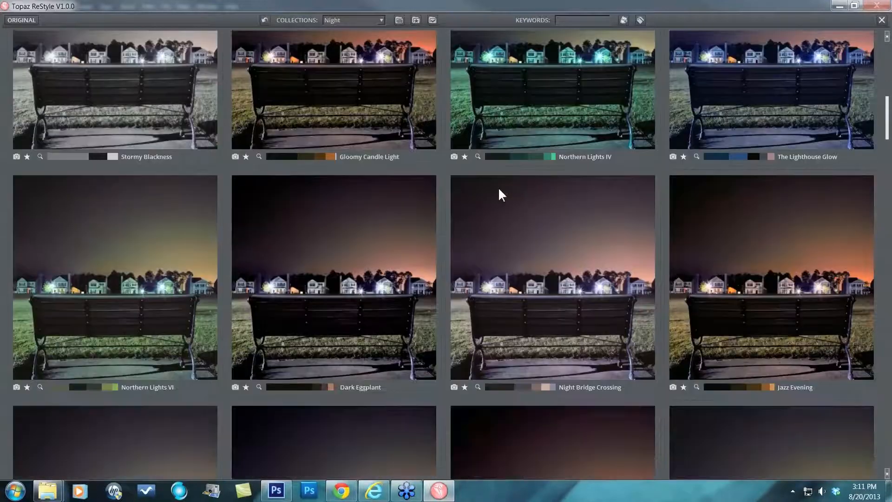
{"action": "scroll", "coordinate": [498, 194], "scroll_direction": "down", "scroll_amount": 6}
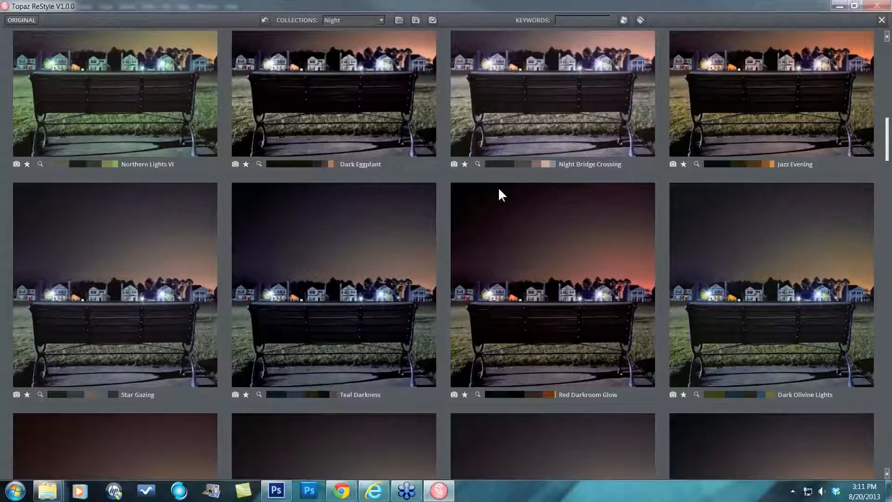
{"action": "scroll", "coordinate": [499, 188], "scroll_direction": "down", "scroll_amount": 1}
{"action": "scroll", "coordinate": [498, 188], "scroll_direction": "down", "scroll_amount": 6}
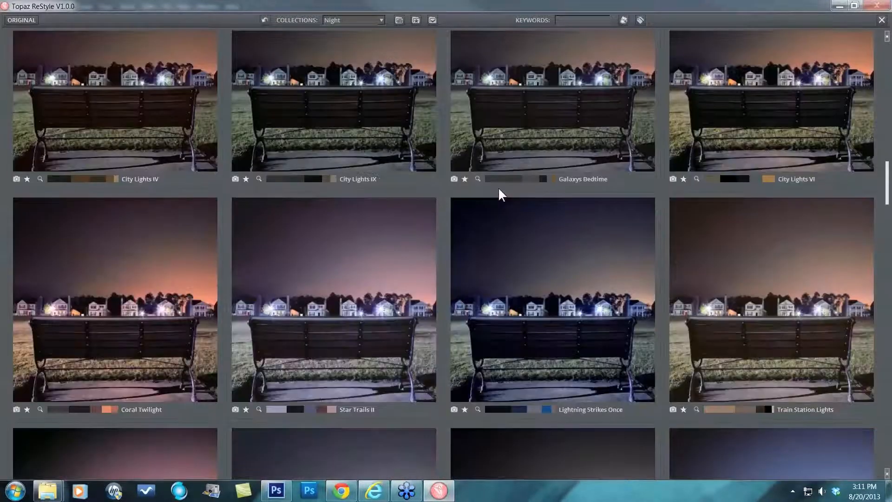
{"action": "scroll", "coordinate": [498, 188], "scroll_direction": "down", "scroll_amount": 2}
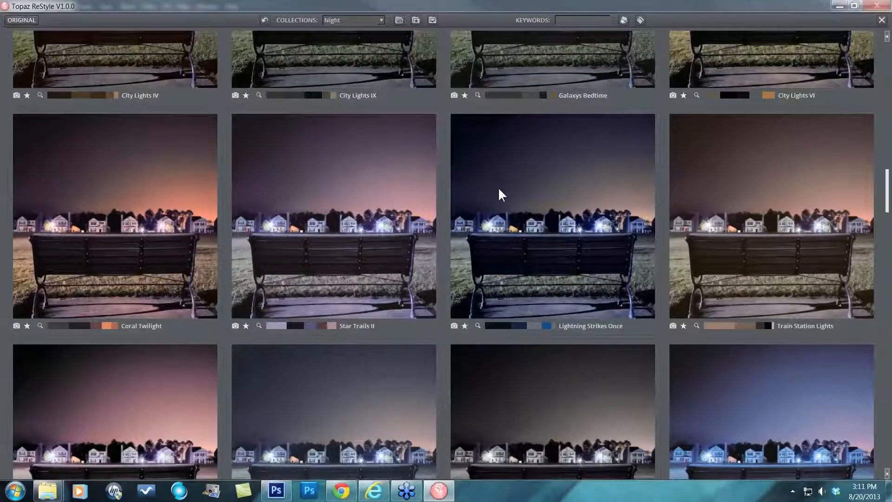
{"action": "scroll", "coordinate": [500, 193], "scroll_direction": "down", "scroll_amount": 2}
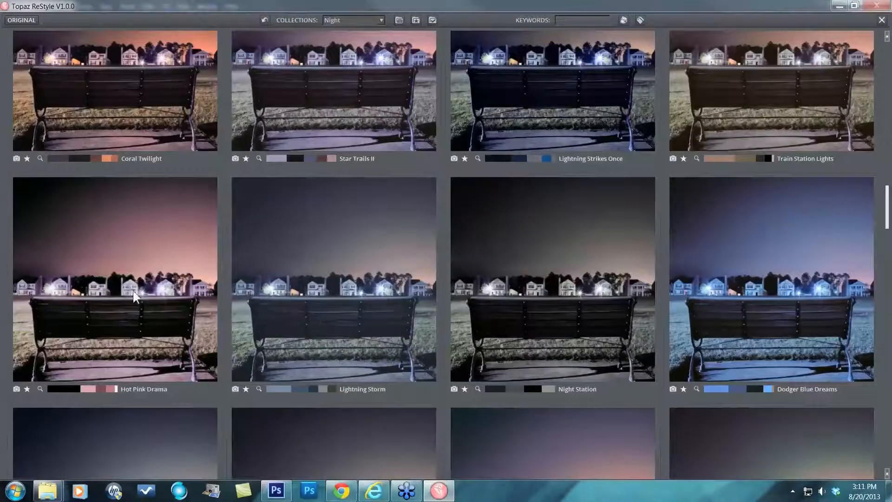
{"action": "left_click", "coordinate": [124, 277]}
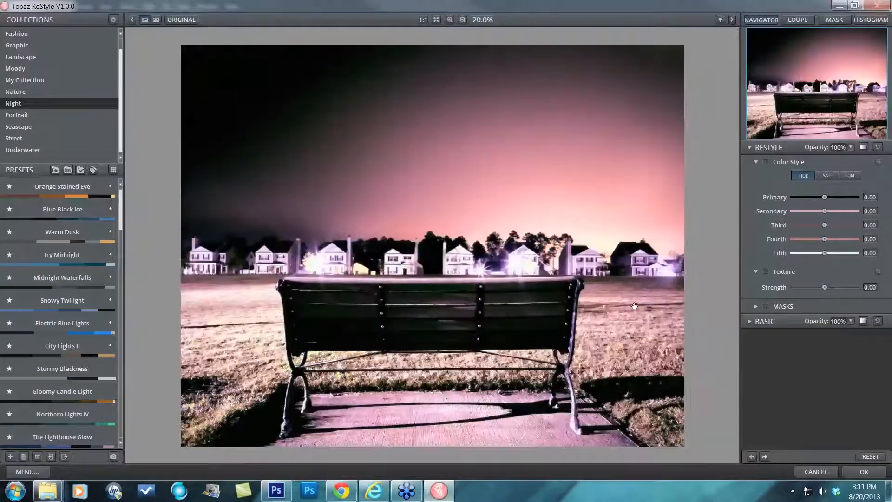
Lower the ReStyle opacity of Hot Pink Drama to 59% and compare it with the original photo
{"action": "left_click", "coordinate": [851, 147]}
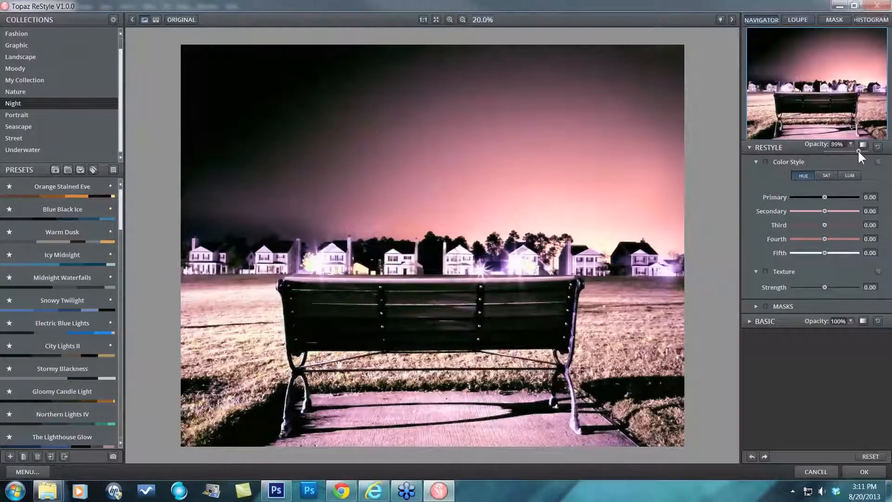
{"action": "left_click_drag", "start_coordinate": [857, 151], "coordinate": [848, 151]}
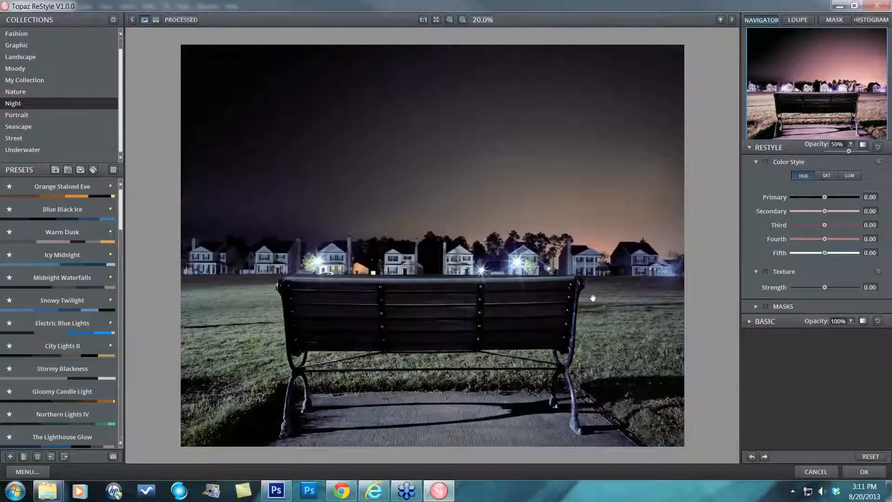
{"action": "left_click_drag", "start_coordinate": [602, 296], "coordinate": [557, 293]}
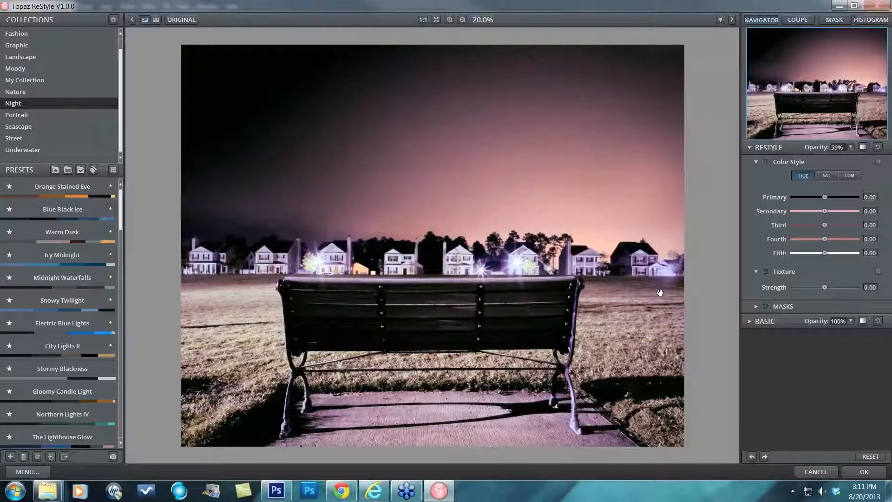
Raise the ReStyle opacity to 100% and review the blend modes, keeping Normal
{"action": "left_click", "coordinate": [852, 147]}
{"action": "left_click_drag", "start_coordinate": [849, 151], "coordinate": [862, 151]}
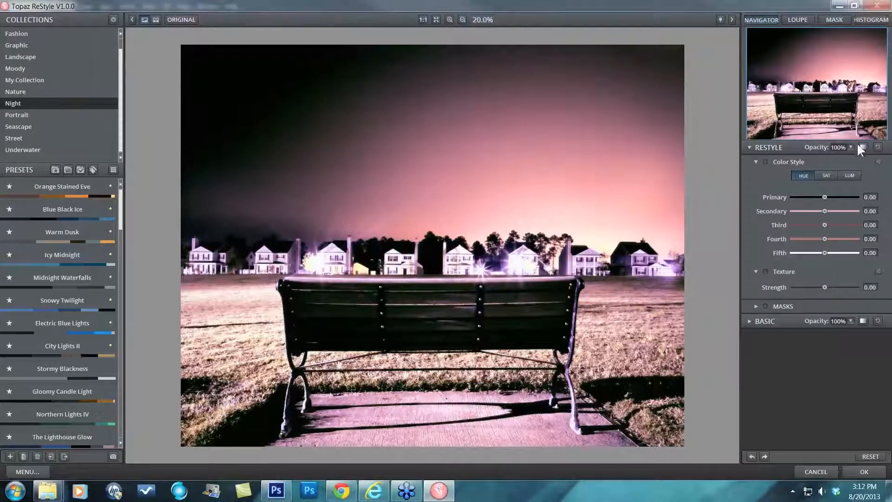
{"action": "left_click", "coordinate": [863, 148]}
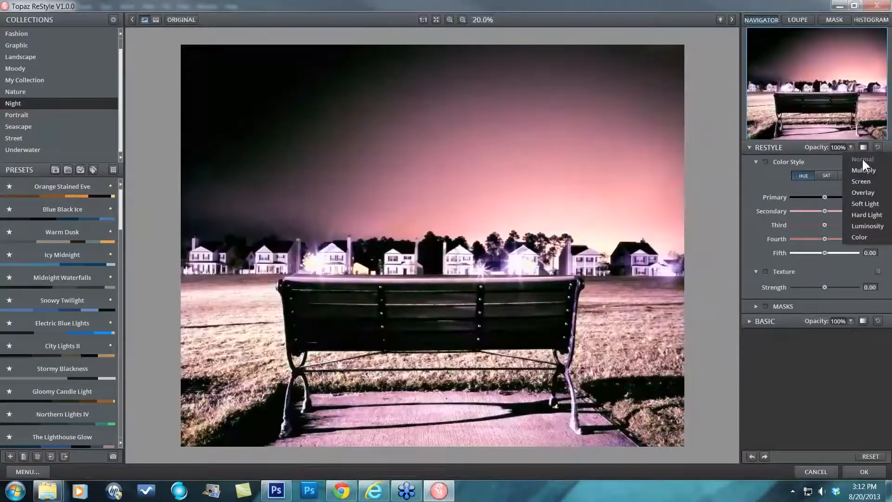
{"action": "left_click", "coordinate": [862, 159]}
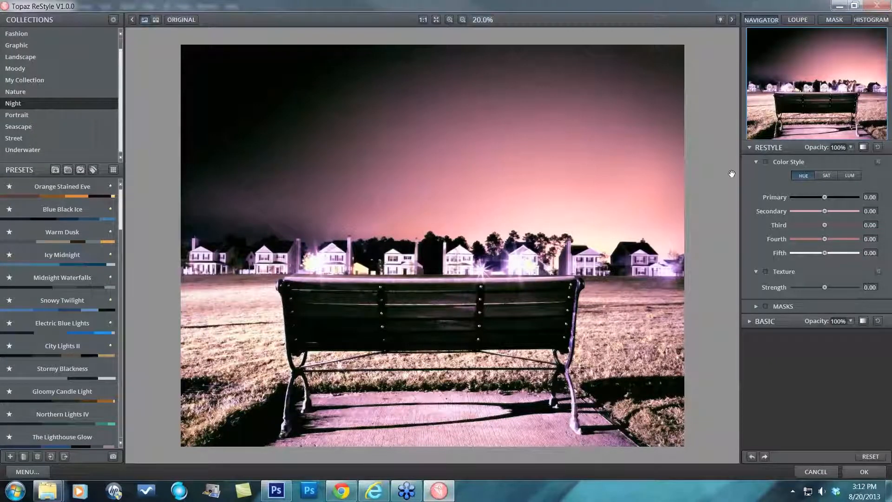
Set the overall ReStyle opacity to 54% to soften the preset's effect
{"action": "left_click", "coordinate": [850, 146]}
{"action": "left_click_drag", "start_coordinate": [862, 151], "coordinate": [844, 149]}
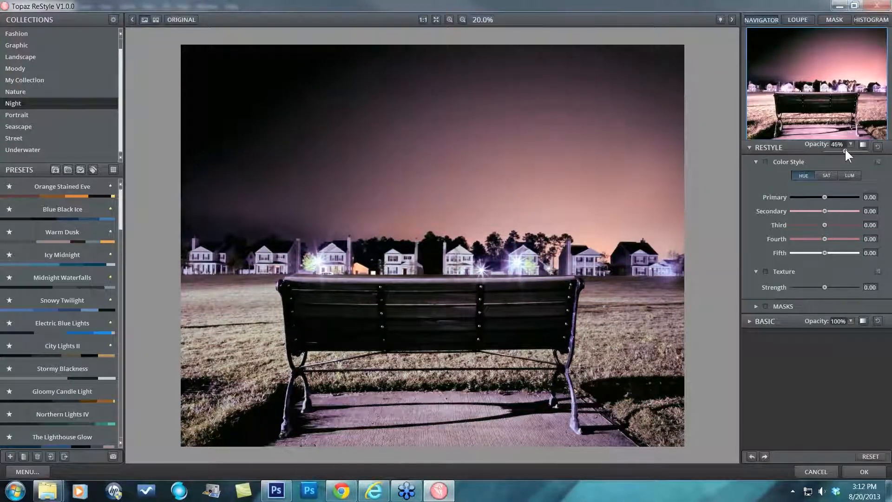
{"action": "left_click_drag", "start_coordinate": [845, 149], "coordinate": [846, 151]}
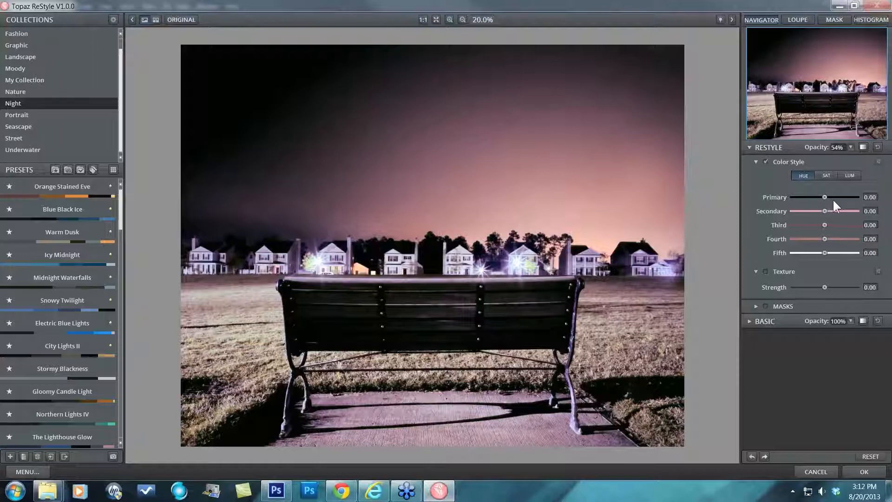
Darken the Color Style luminance, setting Primary to -0.45 and Secondary to -0.09
{"action": "left_click", "coordinate": [849, 176]}
{"action": "mouse_move", "coordinate": [825, 195]}
{"action": "left_mouse_down"}
{"action": "mouse_move", "coordinate": [801, 196]}
{"action": "mouse_move", "coordinate": [841, 199]}
{"action": "mouse_move", "coordinate": [786, 202]}
{"action": "mouse_move", "coordinate": [810, 198]}
{"action": "mouse_move", "coordinate": [830, 210]}
{"action": "mouse_move", "coordinate": [821, 207]}
{"action": "left_mouse_up"}
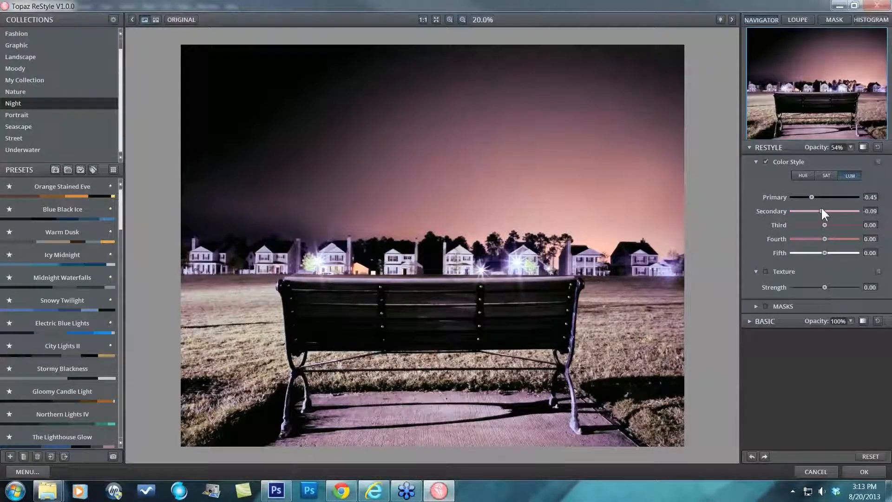
Display the Color Style saturation controls and reset all ReStyle adjustments to their defaults
{"action": "left_click", "coordinate": [826, 175]}
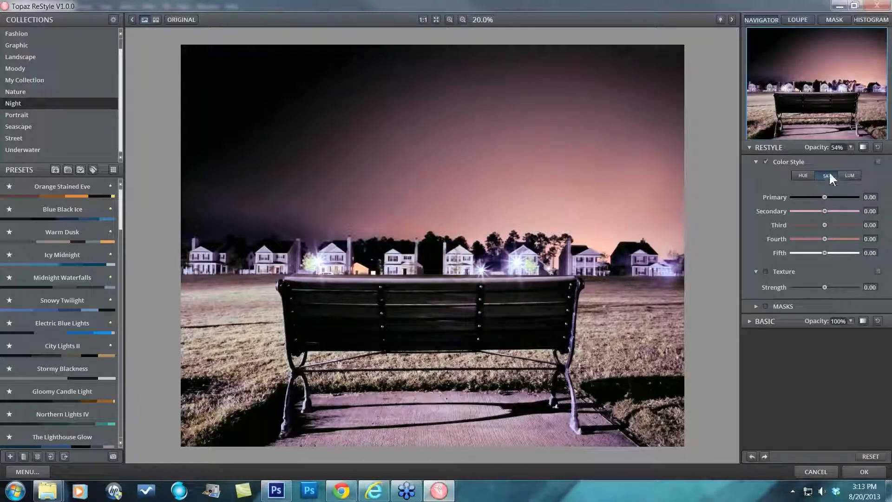
{"action": "left_click_drag", "start_coordinate": [826, 210], "coordinate": [830, 254]}
{"action": "mouse_move", "coordinate": [820, 158]}
{"action": "left_click", "coordinate": [877, 148]}
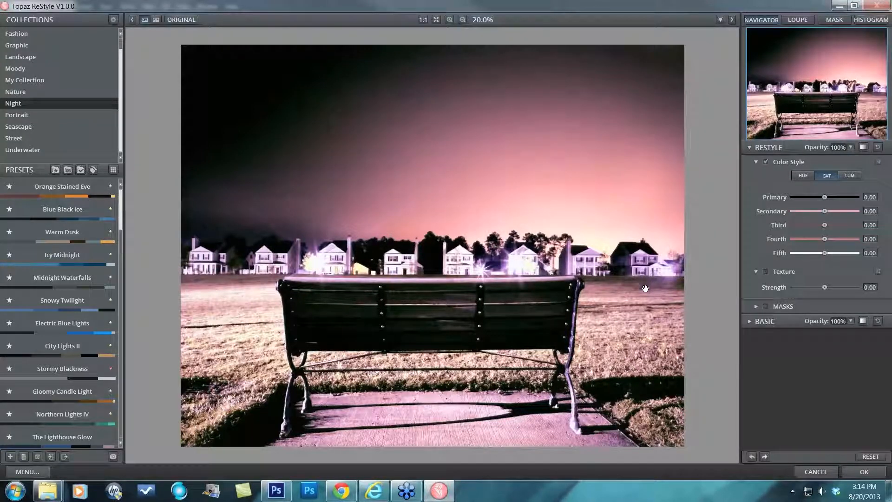
Compare the full-strength preset with the original photo, and lower the ReStyle opacity to 58%
{"action": "left_click", "coordinate": [636, 262]}
{"action": "mouse_move", "coordinate": [857, 150]}
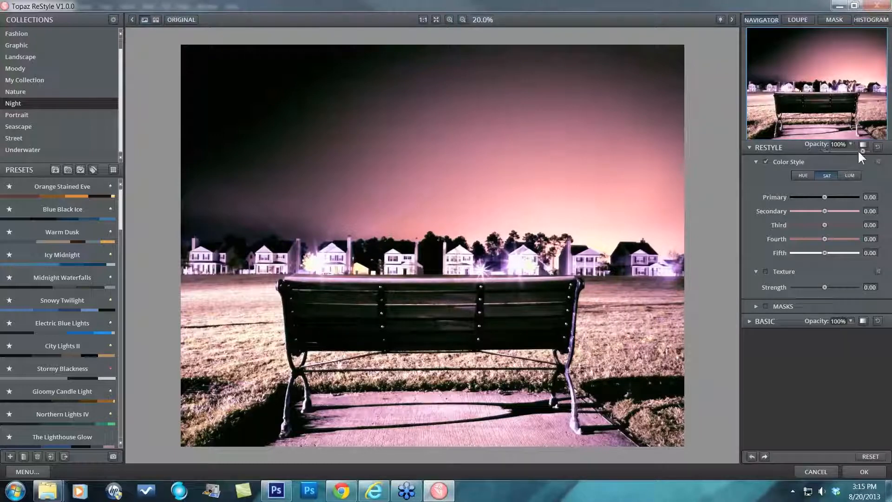
{"action": "left_click_drag", "start_coordinate": [861, 149], "coordinate": [846, 148]}
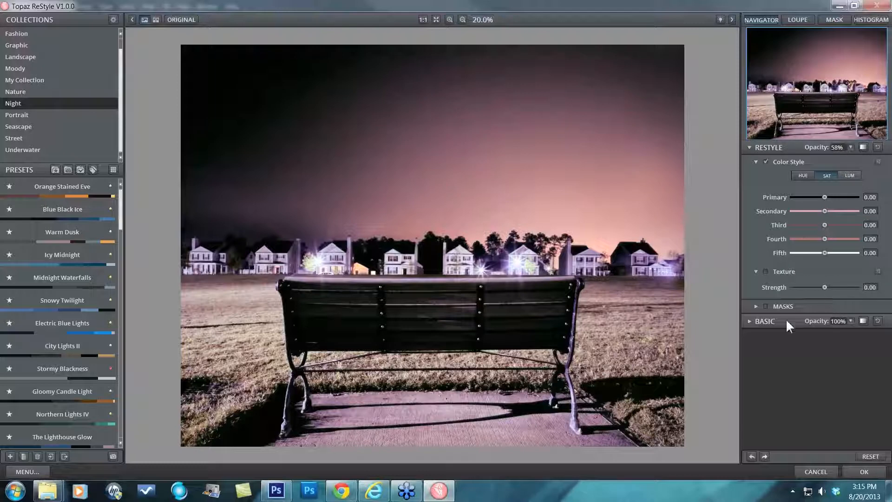
Expand the Basic adjustments and set the Detail Structure to 0.16
{"action": "left_click", "coordinate": [750, 321]}
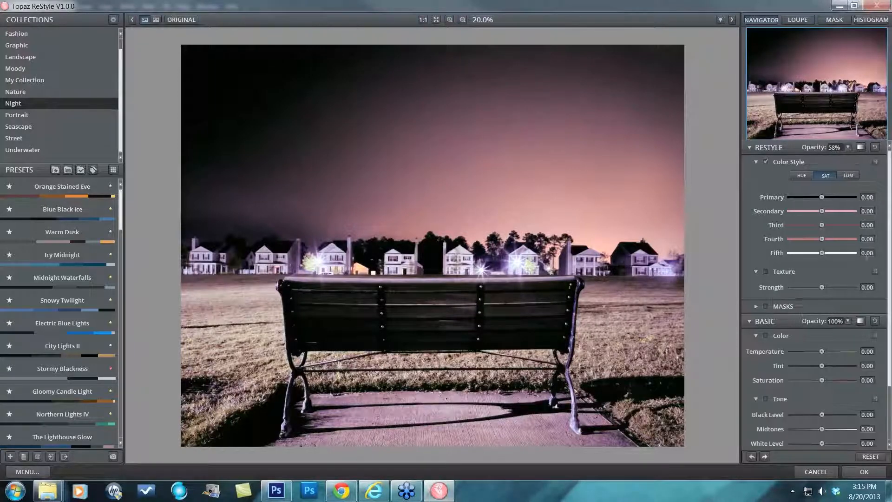
{"action": "scroll", "coordinate": [813, 302], "scroll_direction": "down", "scroll_amount": 3}
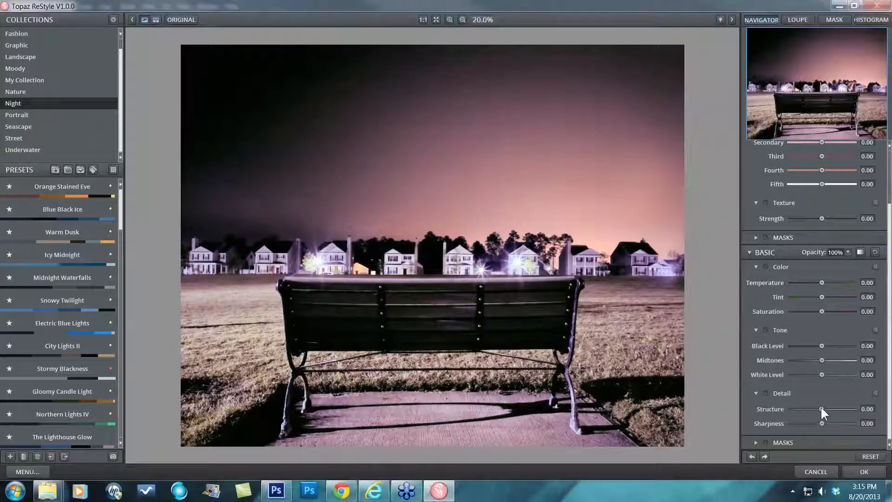
{"action": "left_click_drag", "start_coordinate": [821, 408], "coordinate": [826, 408]}
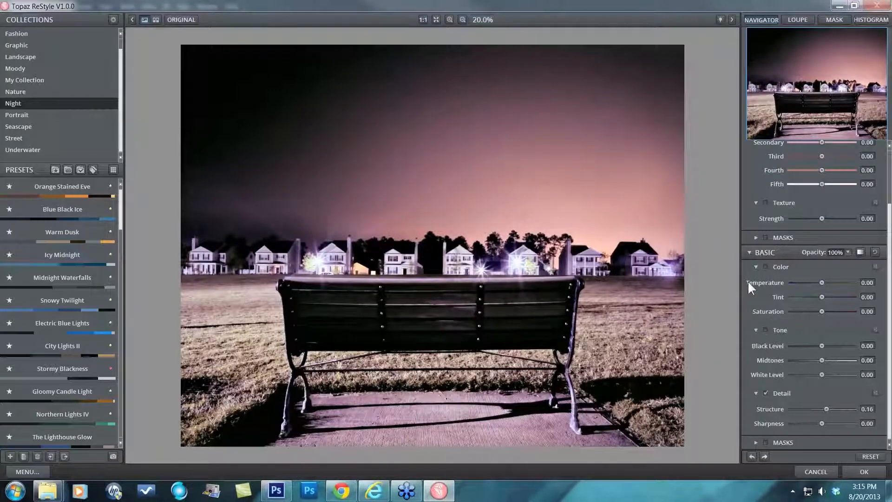
Set the Tone Black Level to -0.03 and Midtones to -0.08, and toggle the Detail and Tone adjustments to compare their effect
{"action": "left_click_drag", "start_coordinate": [819, 344], "coordinate": [820, 345]}
{"action": "left_click", "coordinate": [820, 360]}
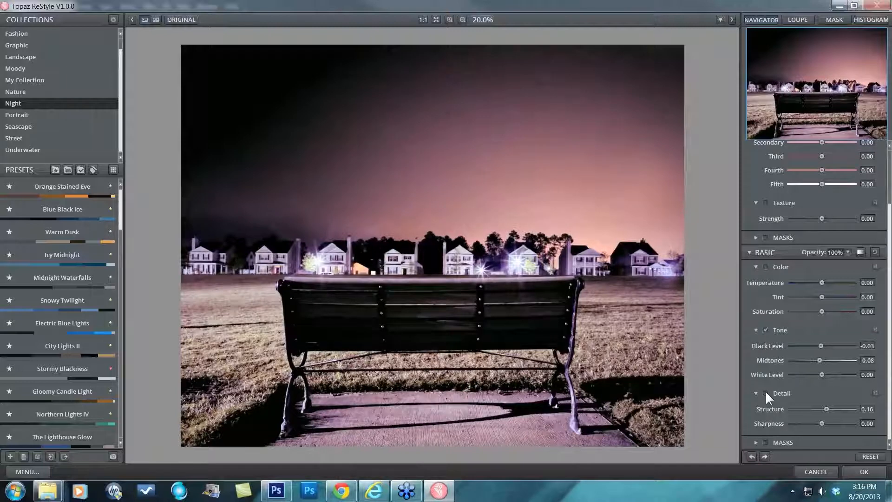
{"action": "left_click", "coordinate": [765, 393]}
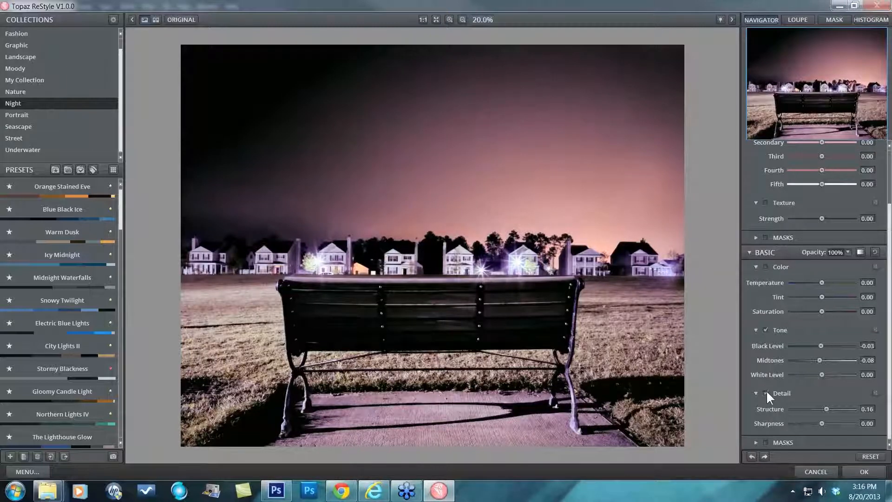
{"action": "left_click", "coordinate": [765, 329]}
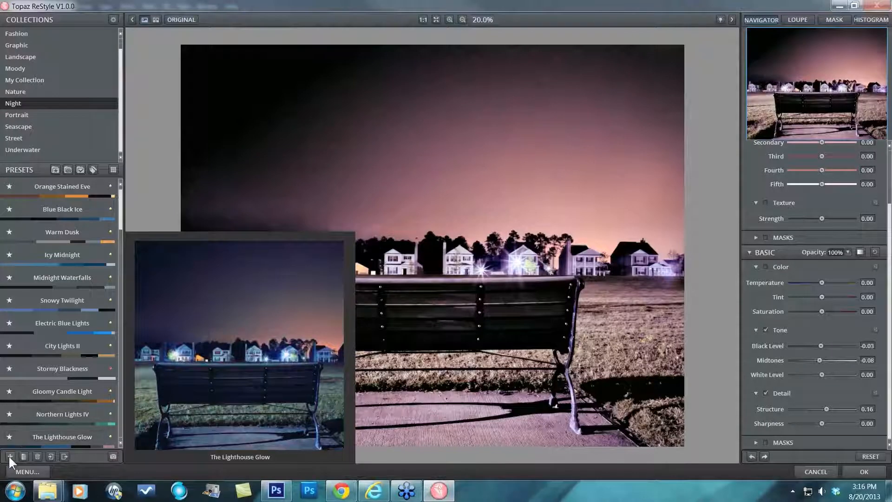
Start saving the current look as a preset named Pink Test and enter the creator's name
{"action": "left_click", "coordinate": [10, 456]}
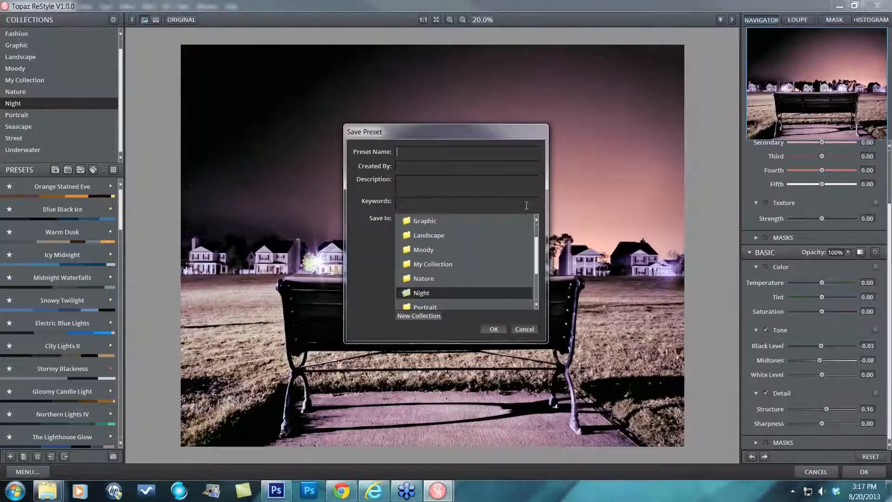
{"action": "type", "text": "Mild"}
{"action": "key", "text": "BackSpace"}
{"action": "key", "text": "BackSpace"}
{"action": "key", "text": "BackSpace"}
{"action": "key", "text": "BackSpace"}
{"action": "type", "text": "Pink Test"}
{"action": "key", "text": "Tab"}
{"action": "type", "text": "Nichole"}
{"action": "key", "text": "Tab"}
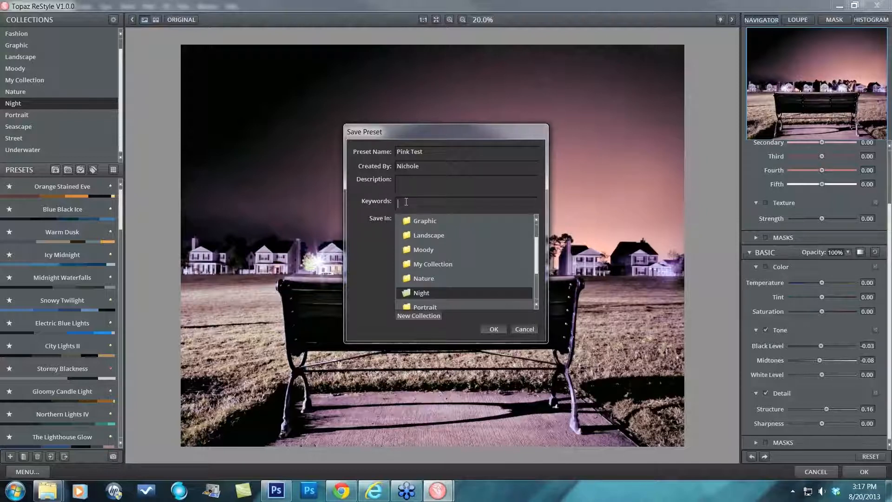
Add the keywords "pink black night mild" and save the preset in My Collection
{"action": "type", "text": "pink black night mild"}
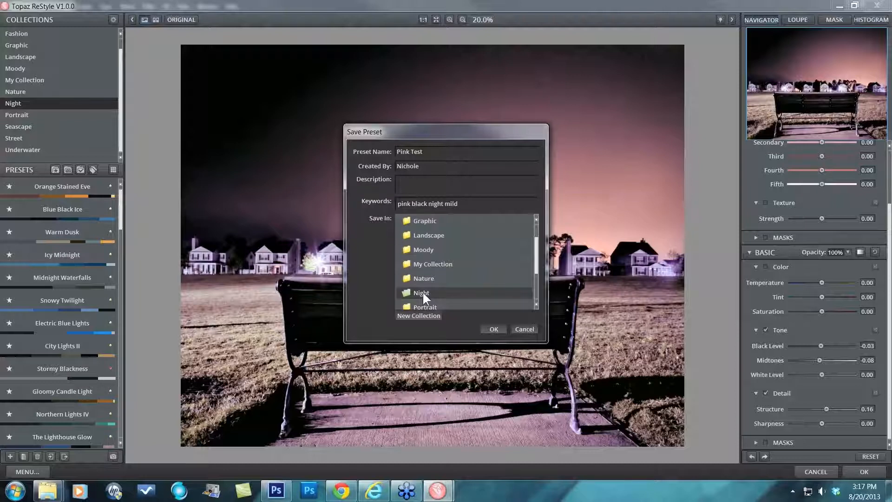
{"action": "left_click", "coordinate": [437, 261]}
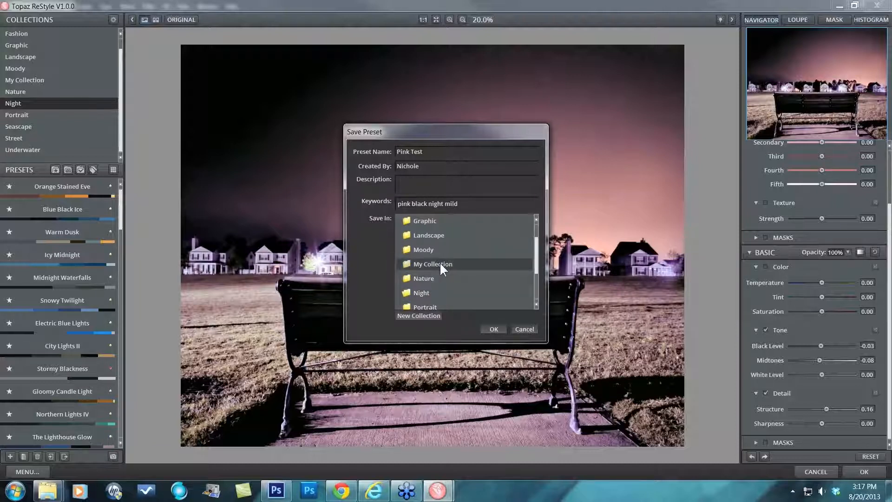
{"action": "left_click", "coordinate": [493, 329]}
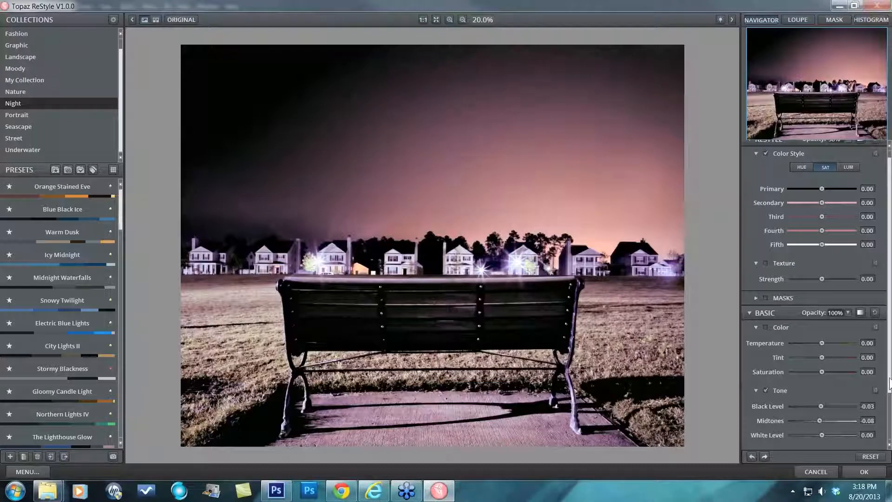
{"action": "scroll", "coordinate": [889, 383], "scroll_direction": "down", "scroll_amount": 3}
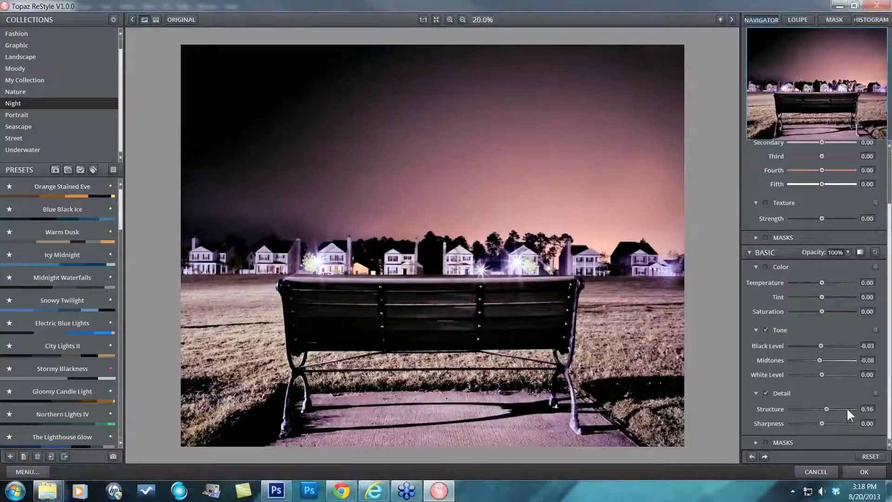
{"action": "scroll", "coordinate": [890, 418], "scroll_direction": "up", "scroll_amount": 3}
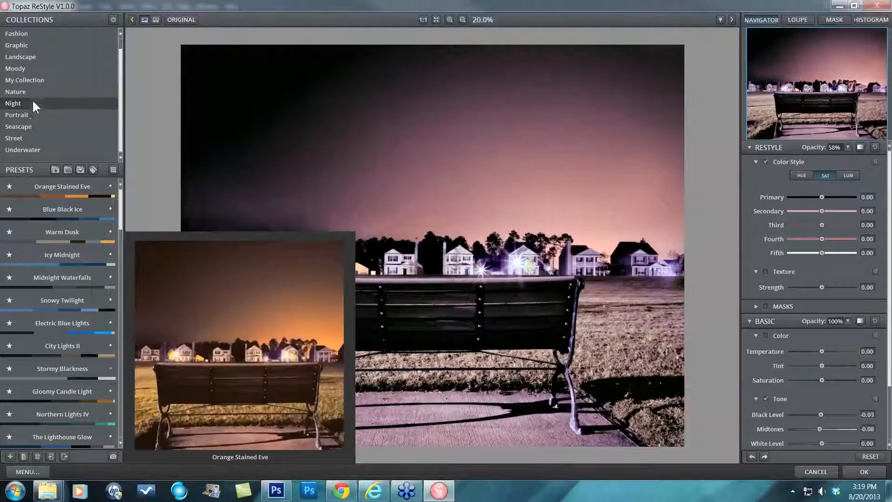
Apply the Pink Test preset from My Collection to the bench photo
{"action": "left_click", "coordinate": [33, 76]}
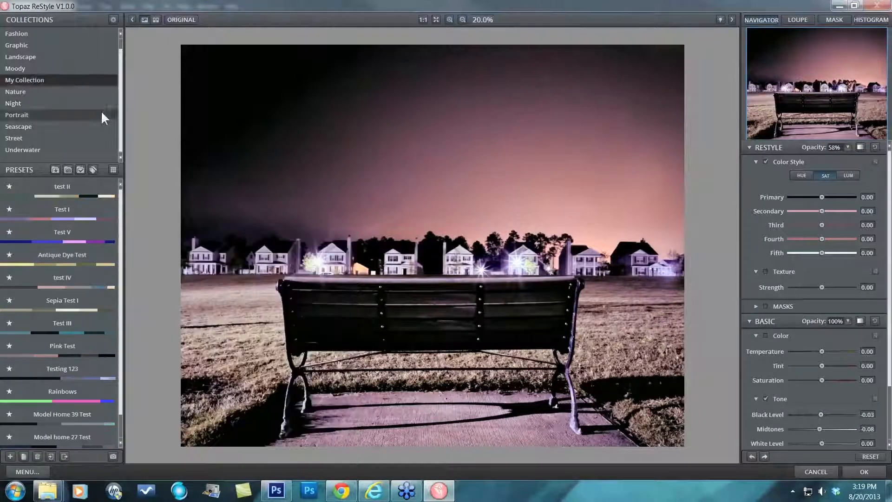
{"action": "left_click_drag", "start_coordinate": [121, 196], "coordinate": [121, 233]}
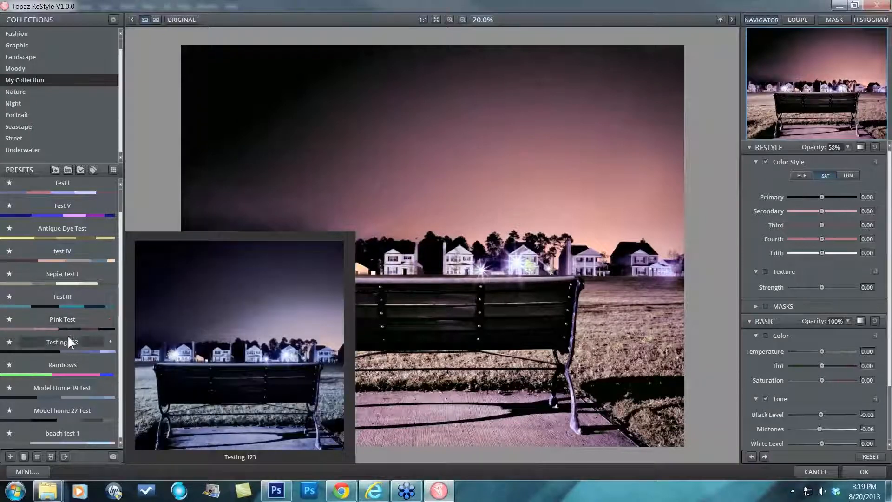
{"action": "left_click", "coordinate": [71, 323]}
{"action": "left_click", "coordinate": [71, 316]}
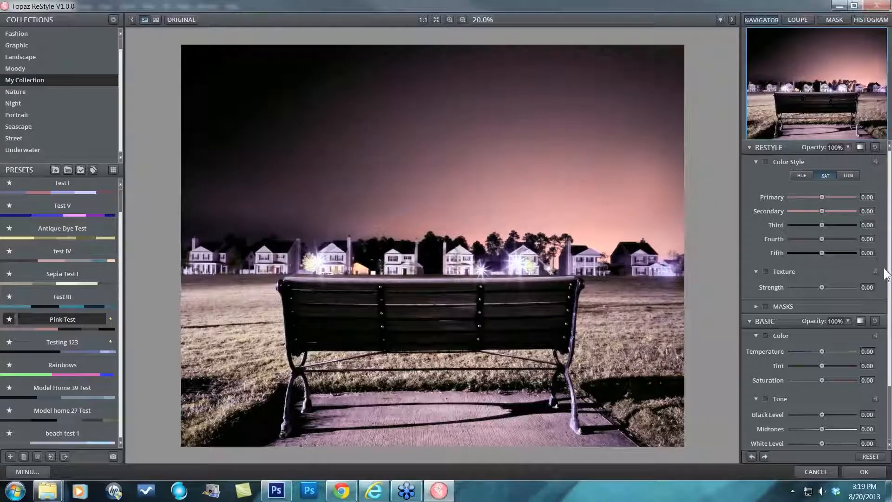
Set the Detail Structure to 0.14, compare the result with the original photo, and cancel ReStyle without applying it
{"action": "scroll", "coordinate": [837, 326], "scroll_direction": "down", "scroll_amount": 3}
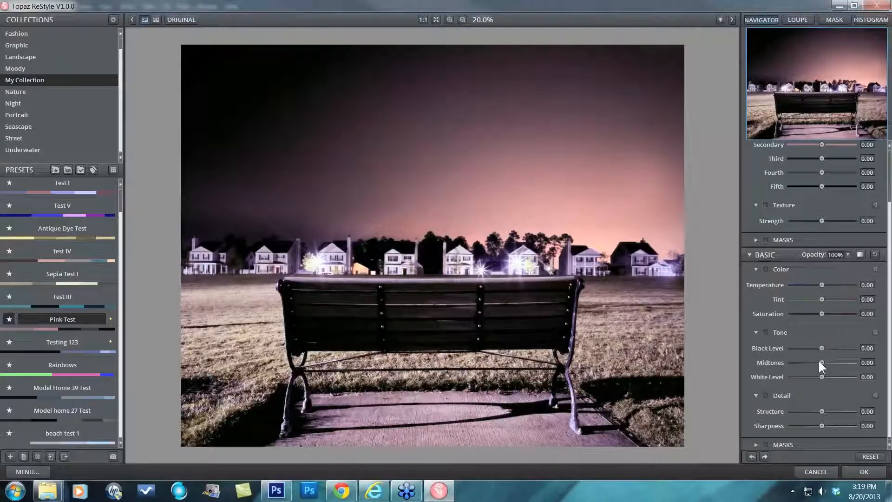
{"action": "left_click_drag", "start_coordinate": [822, 411], "coordinate": [826, 411]}
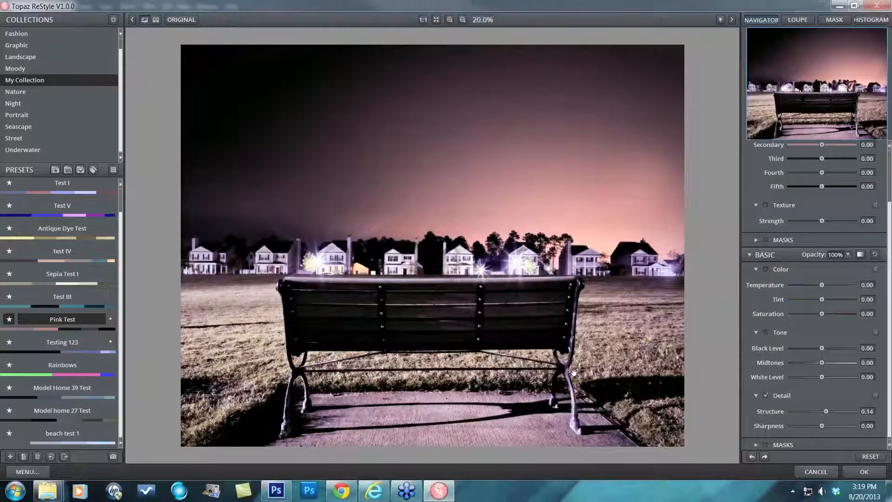
{"action": "left_click", "coordinate": [620, 376]}
{"action": "left_click", "coordinate": [224, 390]}
{"action": "left_click", "coordinate": [814, 472]}
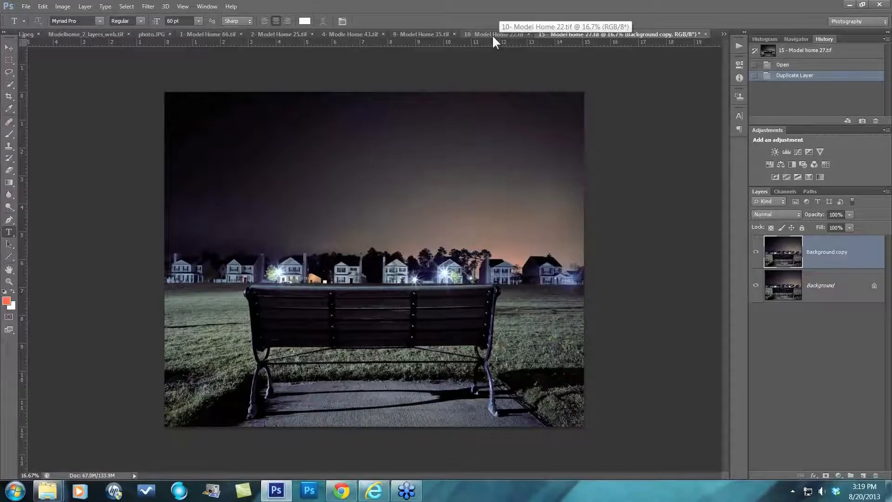
Switch to the photo 2- Model Home 25.tif in Photoshop and open it in Topaz ReStyle
{"action": "left_click", "coordinate": [492, 35]}
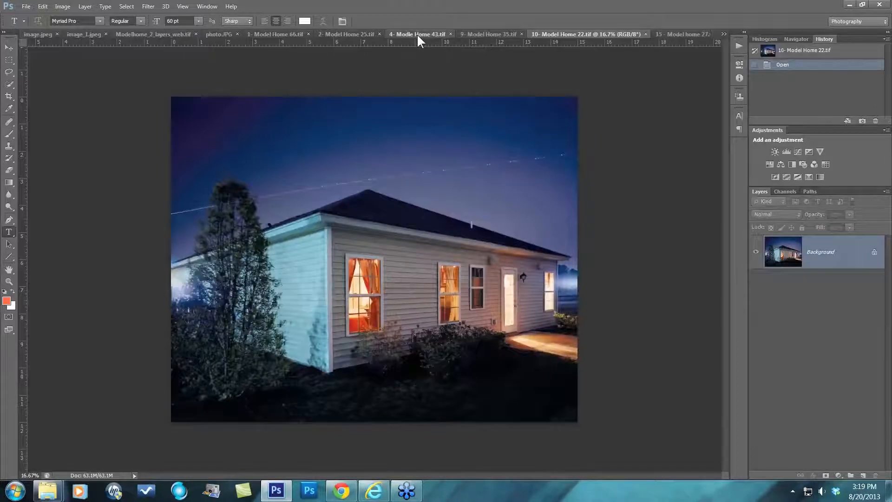
{"action": "left_click", "coordinate": [417, 33]}
{"action": "left_click", "coordinate": [358, 33]}
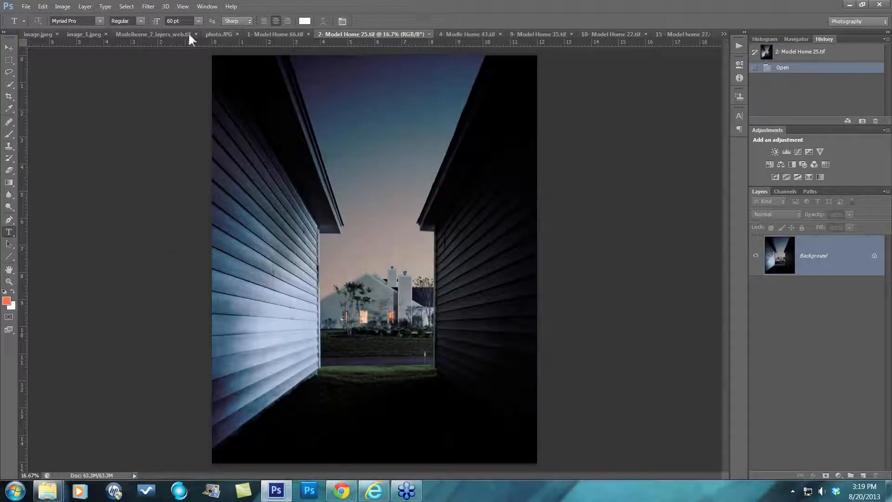
{"action": "left_click", "coordinate": [149, 6]}
{"action": "mouse_move", "coordinate": [176, 288]}
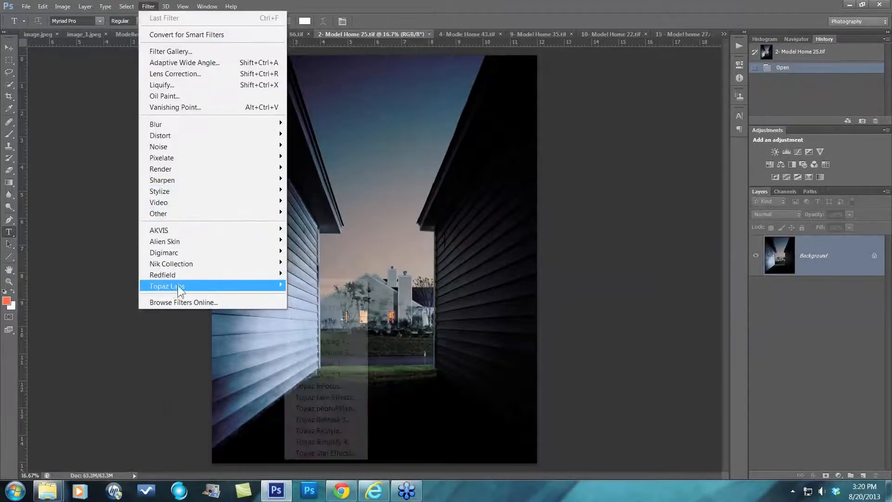
{"action": "left_click", "coordinate": [335, 431]}
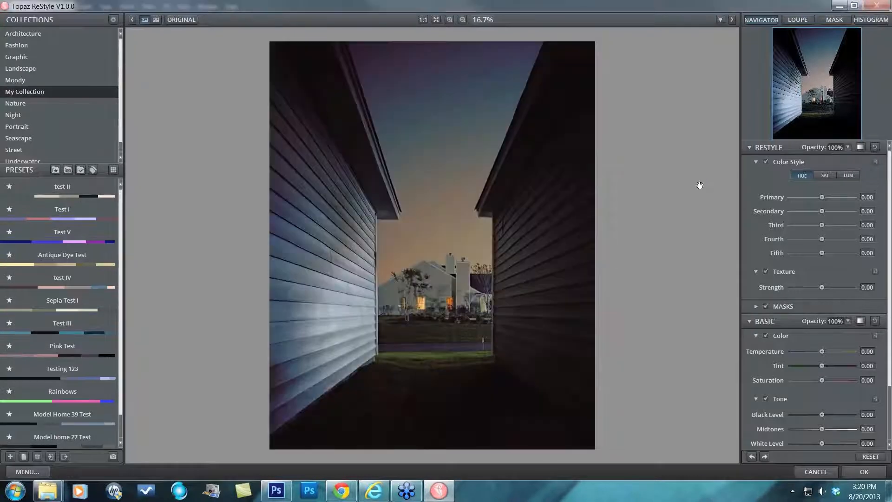
Reset all settings, apply the Pink Test preset to the house photo, and compare it with the original
{"action": "left_click", "coordinate": [860, 453]}
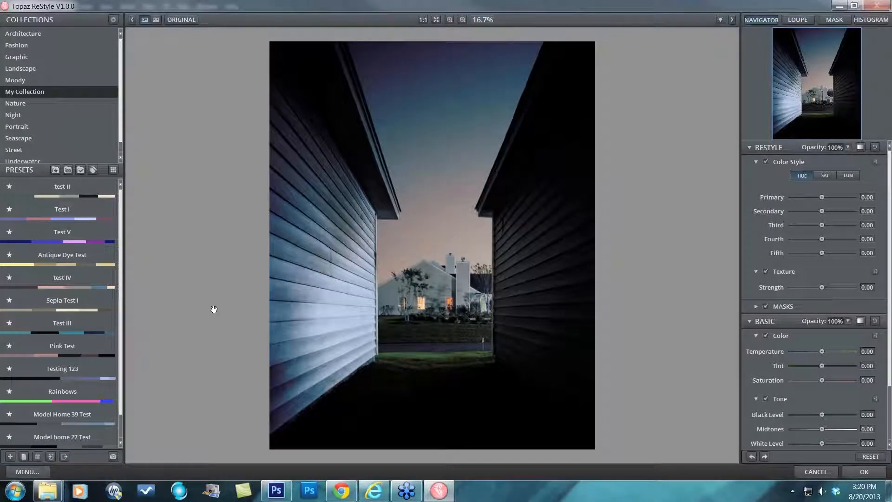
{"action": "left_click", "coordinate": [74, 344]}
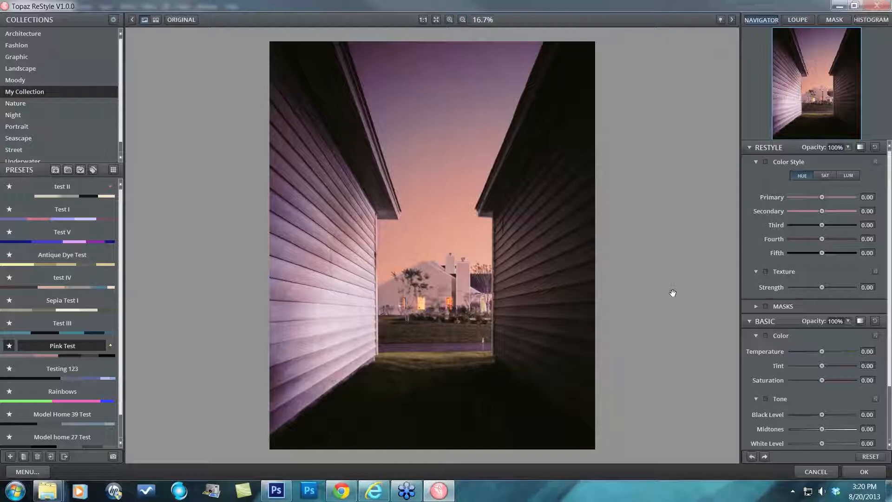
{"action": "left_click", "coordinate": [673, 293]}
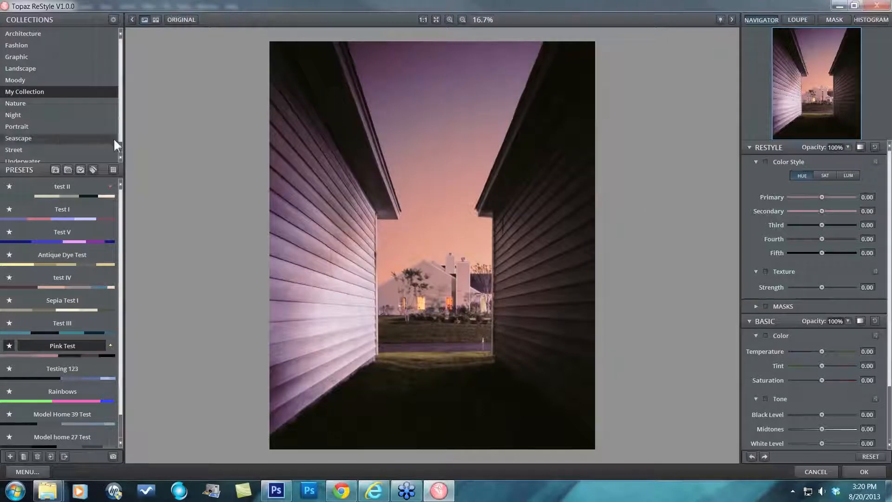
Apply the Hot Pink Drama preset from the Night collection, and cancel ReStyle without applying it
{"action": "left_click", "coordinate": [23, 117]}
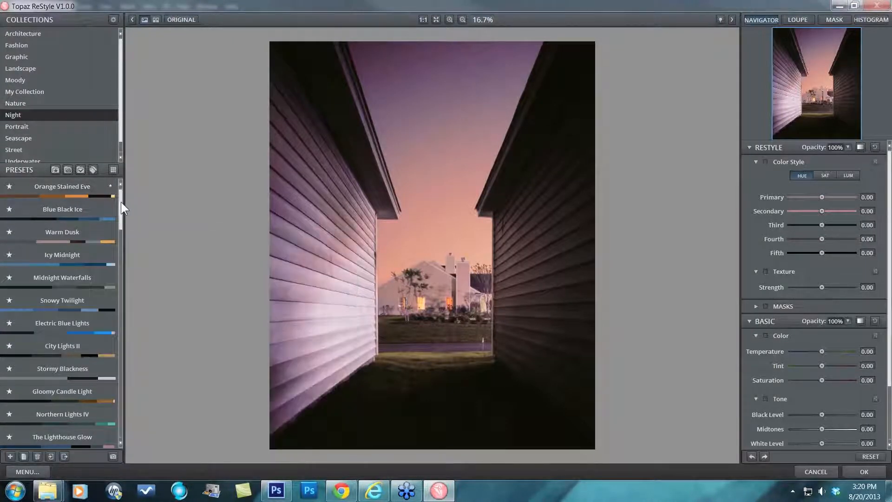
{"action": "left_click_drag", "start_coordinate": [121, 202], "coordinate": [128, 283]}
{"action": "left_click", "coordinate": [77, 279]}
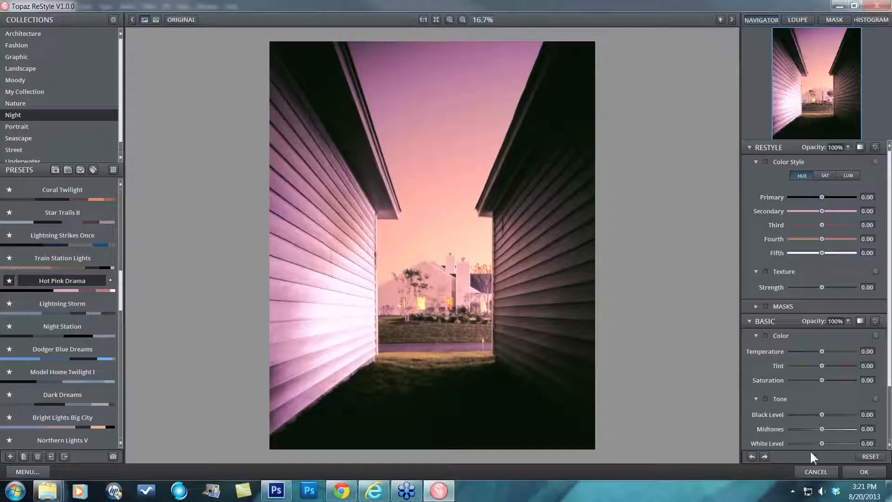
{"action": "left_click", "coordinate": [819, 471]}
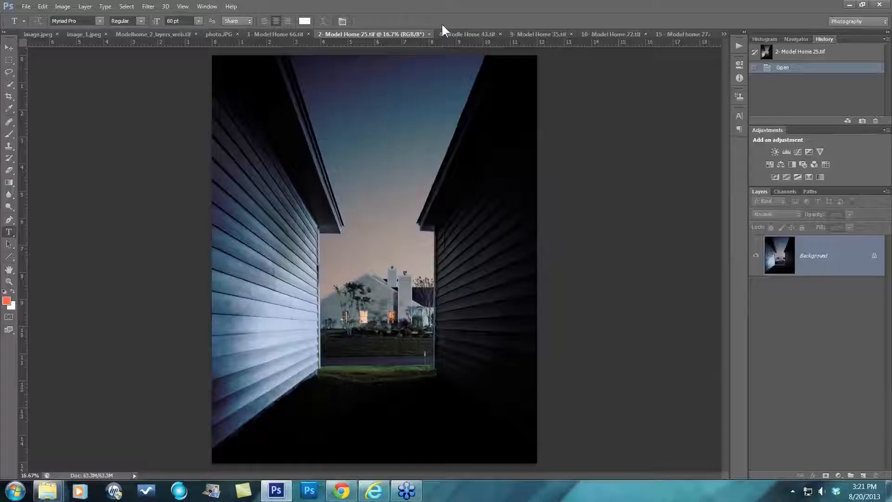
Look through the open Model Home night photos and switch to Modelhome_2_layers_web.tif
{"action": "left_click", "coordinate": [459, 35]}
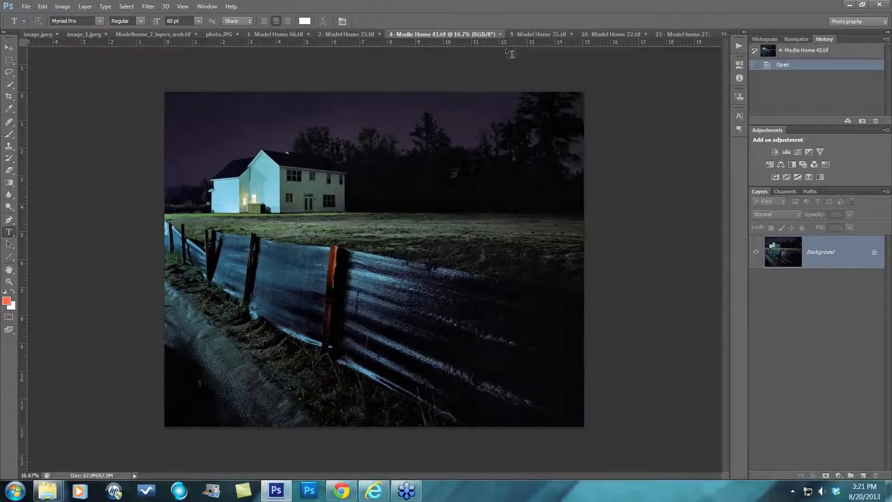
{"action": "left_click", "coordinate": [523, 34]}
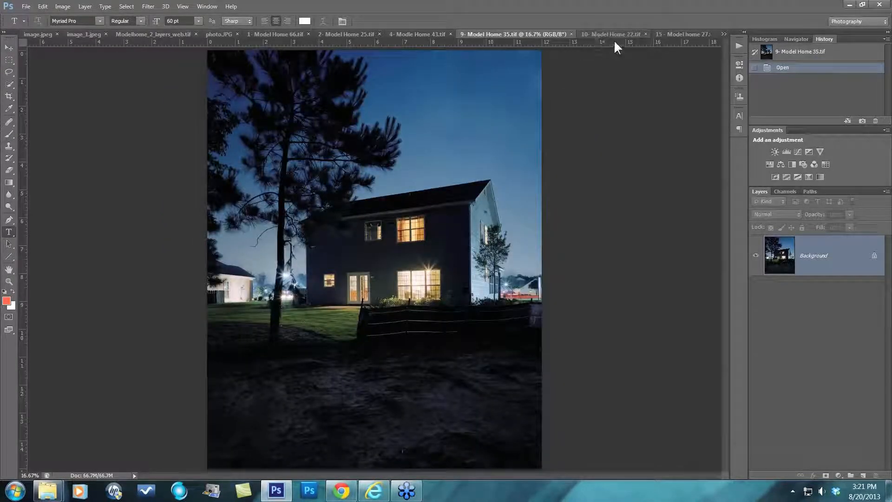
{"action": "left_click", "coordinate": [610, 34]}
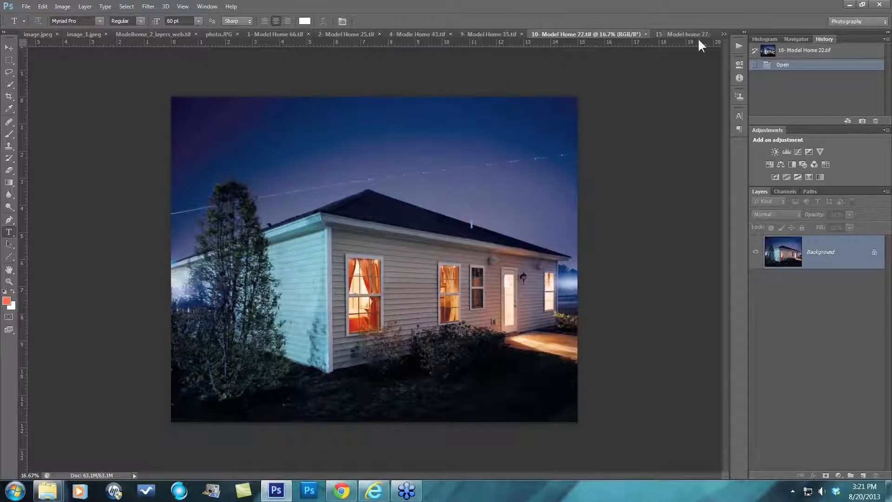
{"action": "left_click", "coordinate": [723, 33]}
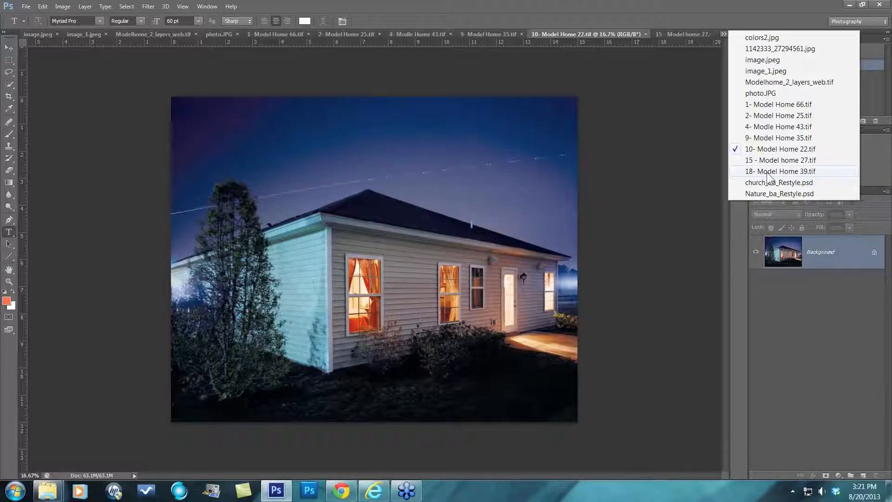
{"action": "left_click", "coordinate": [769, 81]}
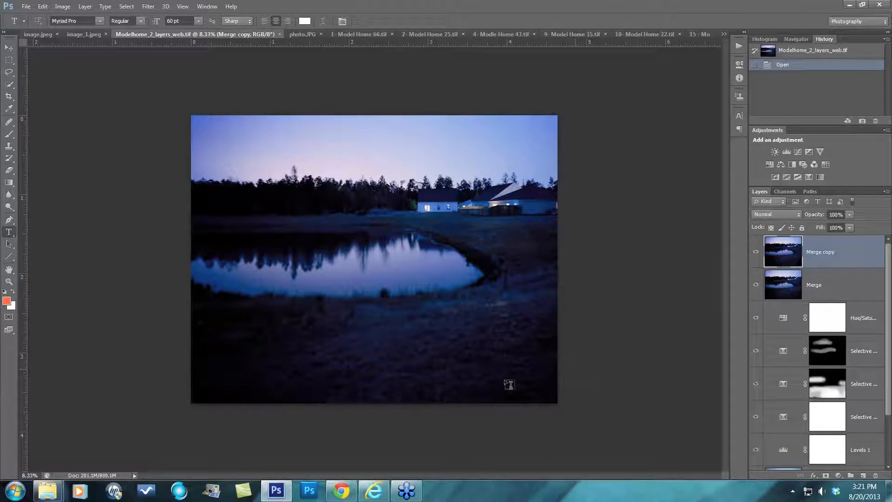
Open the pond photo in Topaz ReStyle and reset all settings to restore its original look
{"action": "left_click", "coordinate": [149, 7]}
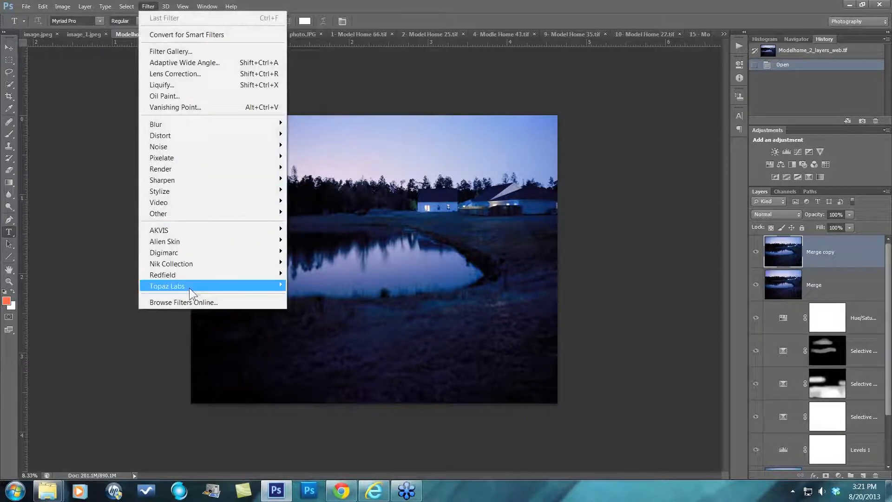
{"action": "mouse_move", "coordinate": [189, 287]}
{"action": "left_click", "coordinate": [325, 430]}
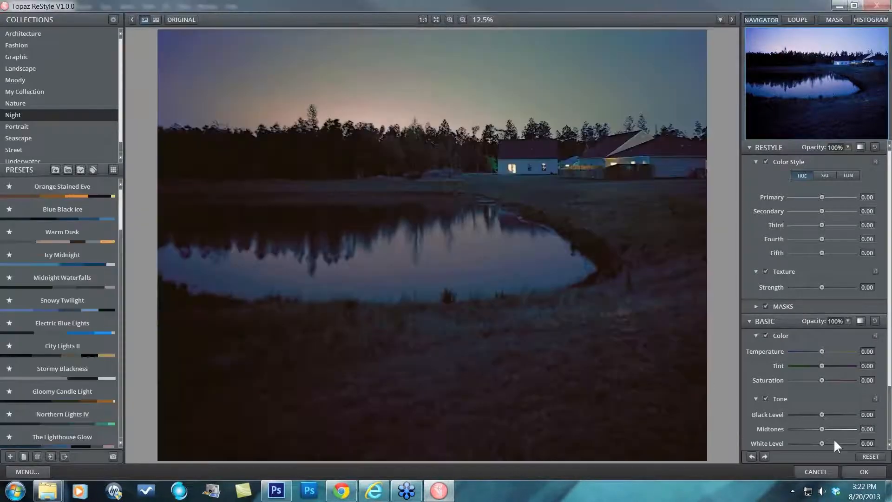
{"action": "left_click", "coordinate": [860, 456]}
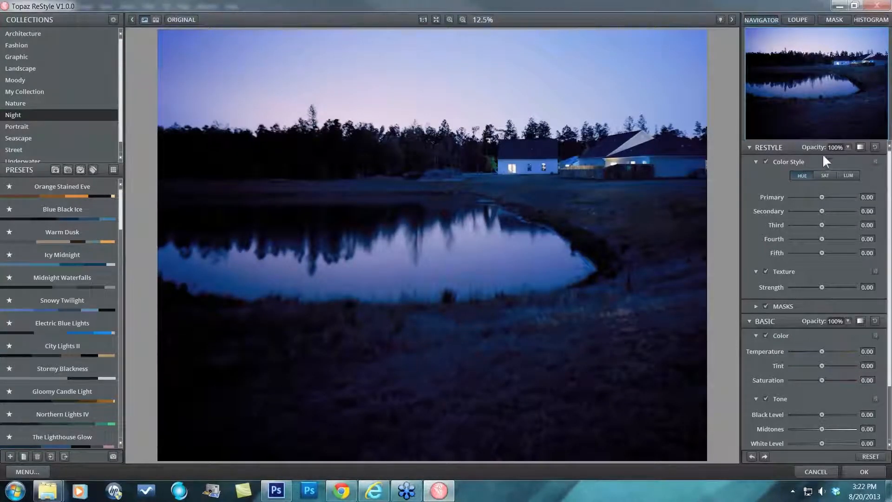
Start saving a new preset from the unaltered pond photo, name it Purple Nights, and enter the creator's name
{"action": "left_click", "coordinate": [10, 456]}
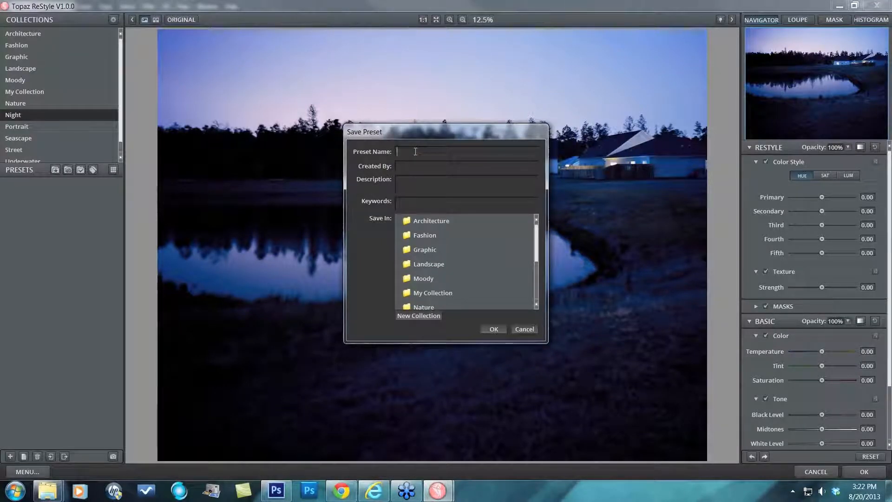
{"action": "type", "text": "Purple"}
{"action": "type", "text": " Nights"}
{"action": "type", "text": "nichole"}
{"action": "key", "text": "Tab"}
Enter the preset keywords black dark contrasty
{"action": "left_click", "coordinate": [420, 204]}
{"action": "type", "text": "black dark contrasyt"}
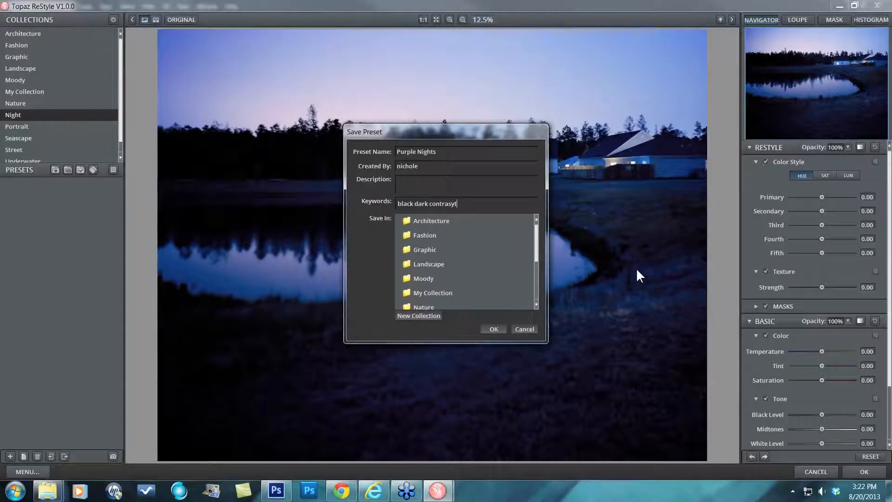
{"action": "key", "text": "BackSpace"}
{"action": "key", "text": "BackSpace"}
{"action": "type", "text": "ty"}
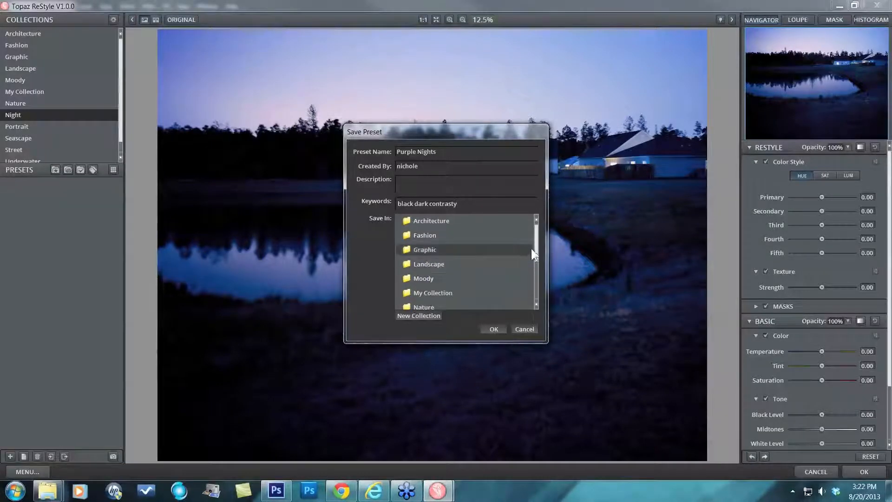
Save the preset in the Night collection, and cancel ReStyle without applying it
{"action": "left_click_drag", "start_coordinate": [535, 247], "coordinate": [536, 258]}
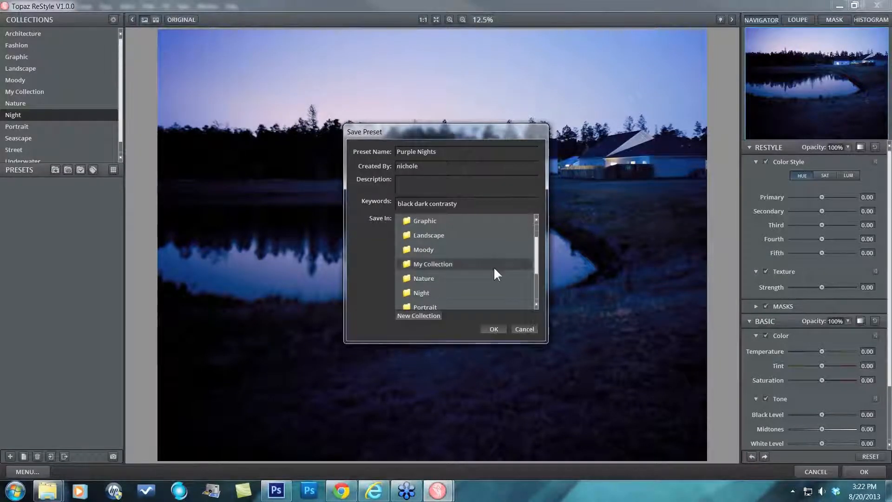
{"action": "left_click", "coordinate": [425, 291]}
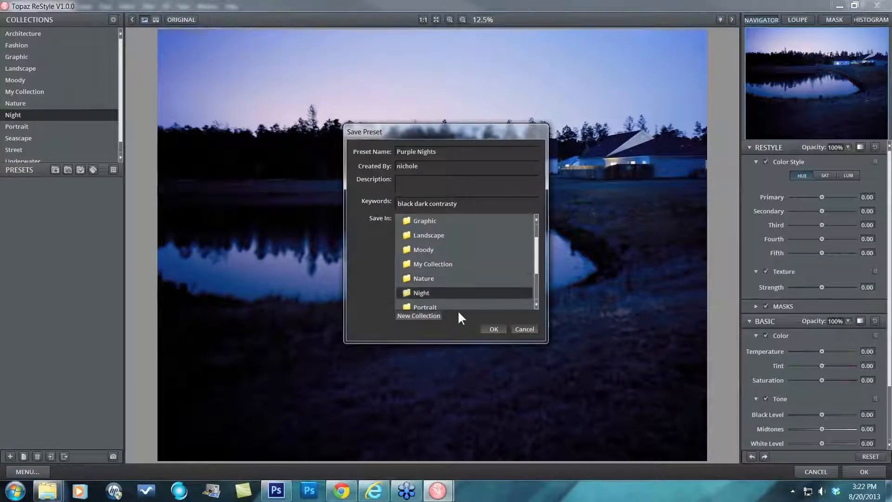
{"action": "left_click", "coordinate": [504, 325]}
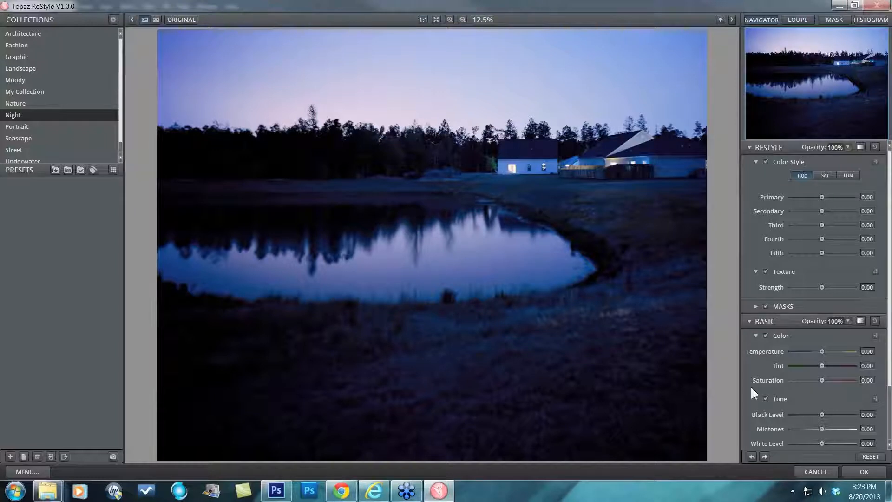
{"action": "left_click", "coordinate": [820, 472]}
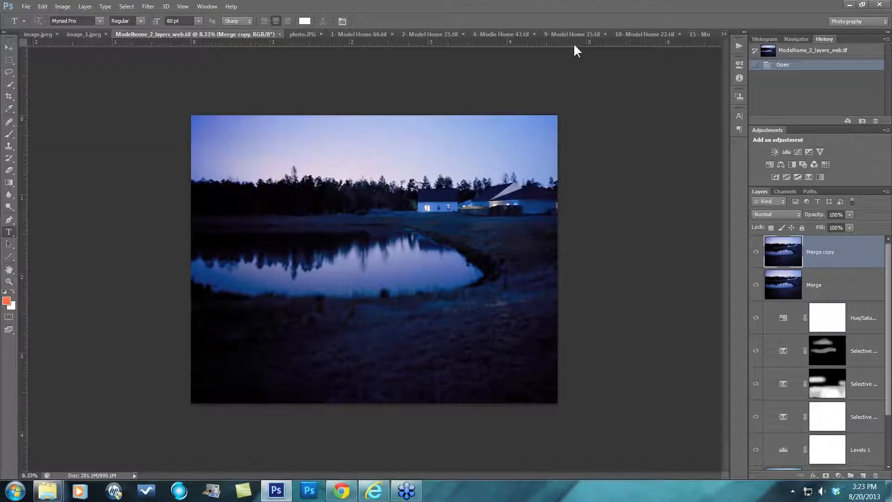
{"action": "left_click", "coordinate": [723, 34]}
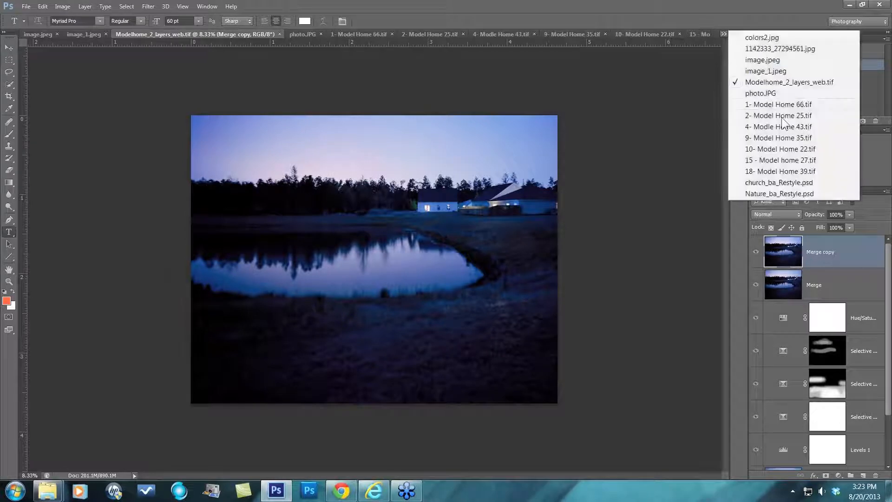
{"action": "left_click", "coordinate": [784, 171]}
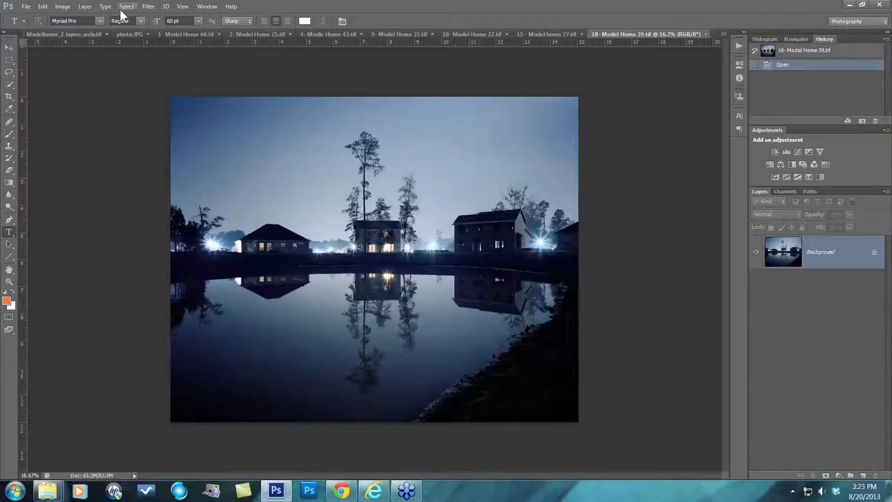
{"action": "left_click", "coordinate": [143, 7]}
{"action": "mouse_move", "coordinate": [176, 286]}
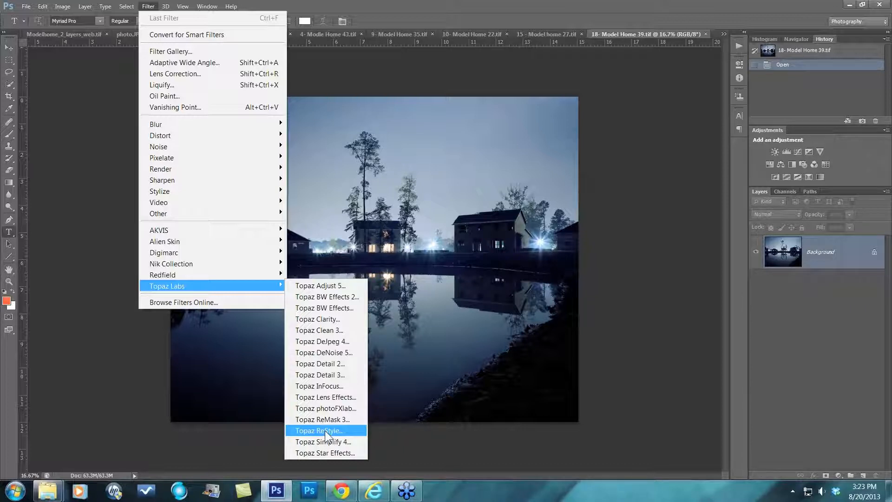
{"action": "left_click", "coordinate": [331, 82]}
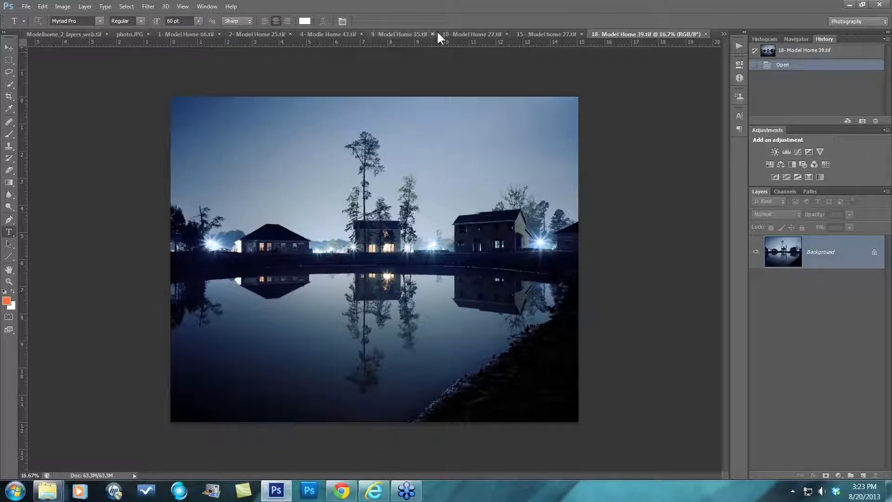
Switch to the photo 15 - Model home 27.tif and duplicate its background layer
{"action": "left_click", "coordinate": [553, 35]}
{"action": "key", "text": "ctrl+j"}
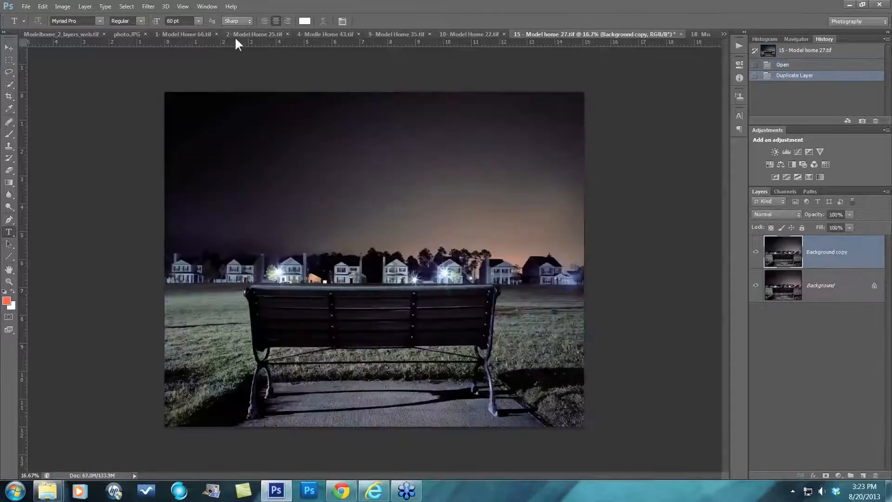
Switch to the photo 2- Model Home 25.tif and open it in Topaz ReStyle
{"action": "left_click", "coordinate": [254, 34]}
{"action": "left_click", "coordinate": [148, 6]}
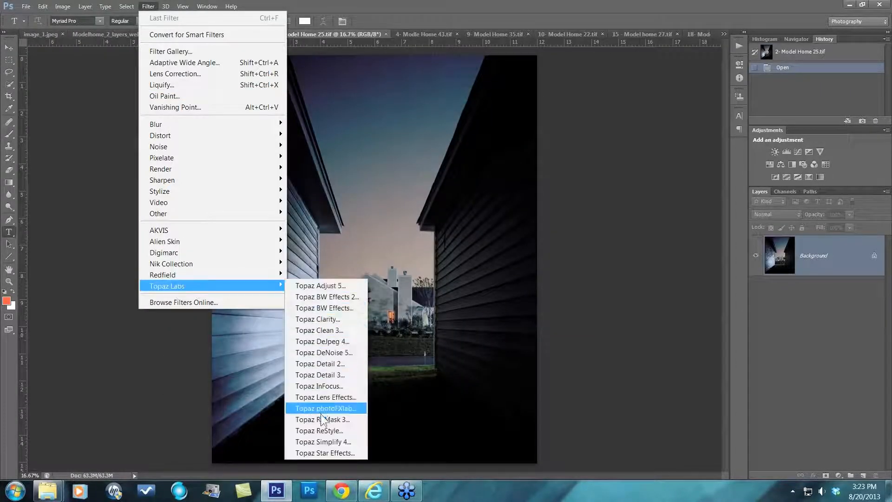
{"action": "left_click", "coordinate": [323, 431]}
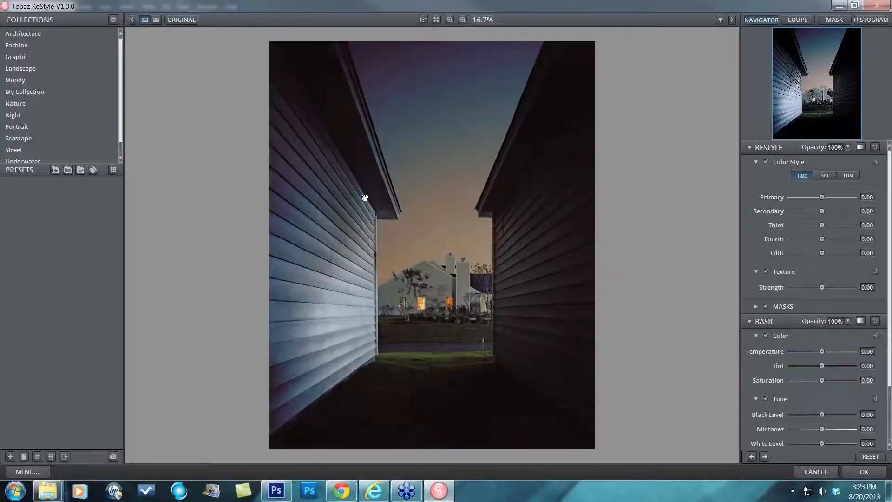
Show the Night collection's presets in the grid view and search them for the keywords purple night
{"action": "left_click", "coordinate": [30, 114]}
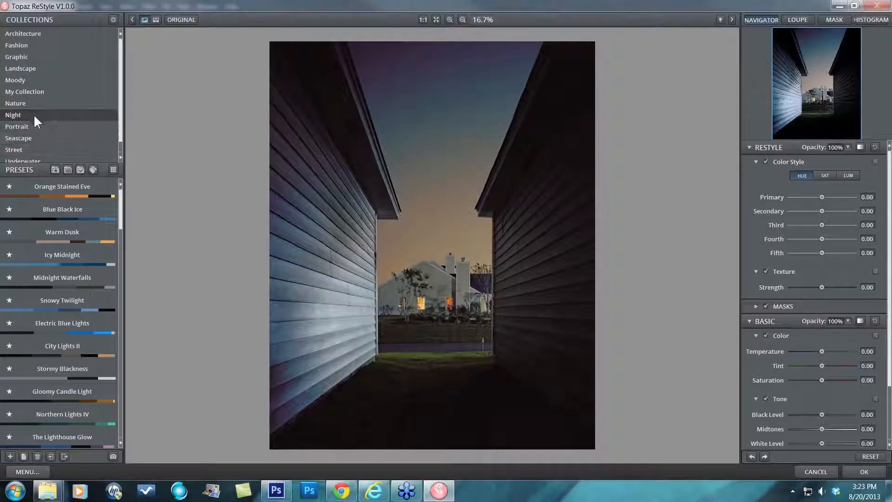
{"action": "left_click", "coordinate": [114, 168]}
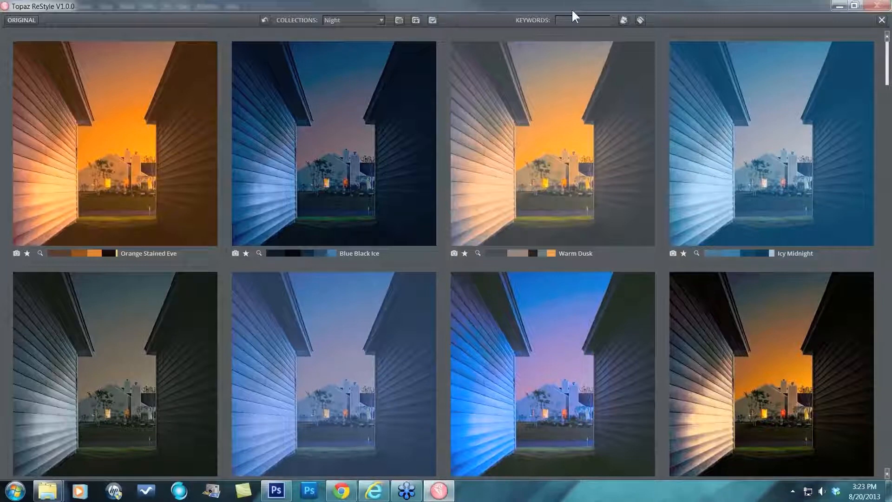
{"action": "type", "text": "urpl"}
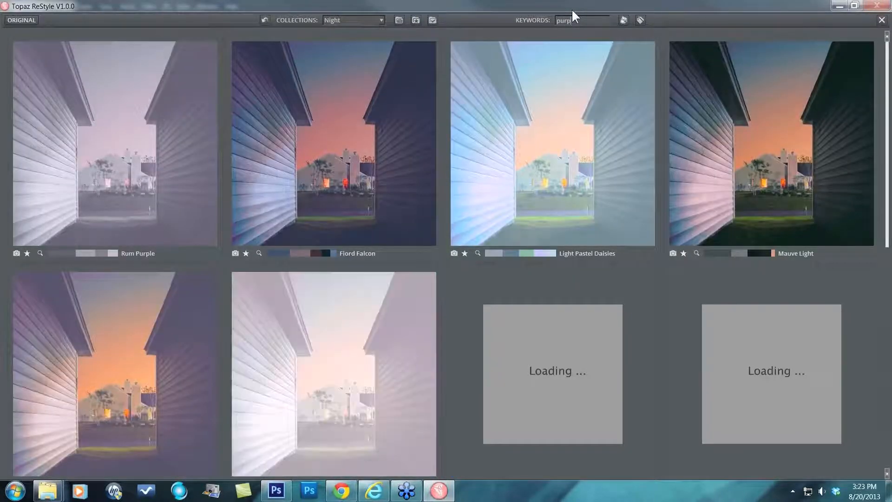
{"action": "key", "text": "BackSpace"}
{"action": "type", "text": "urpl"}
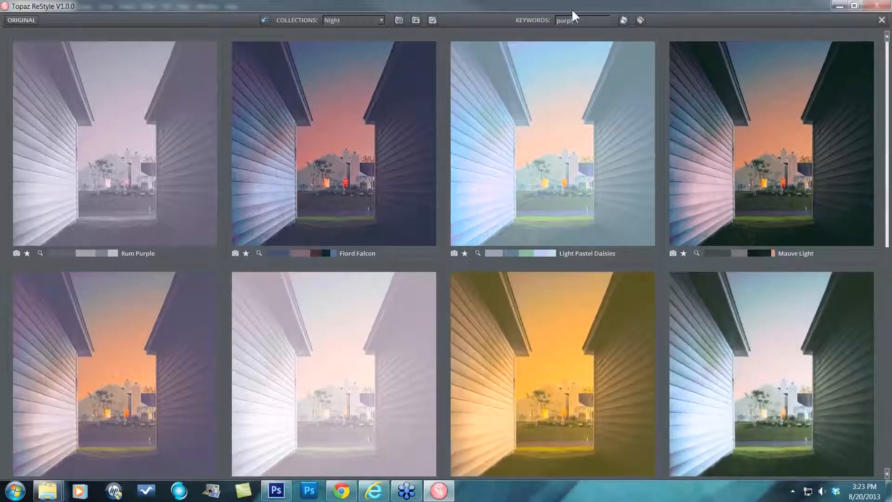
{"action": "type", "text": "e night"}
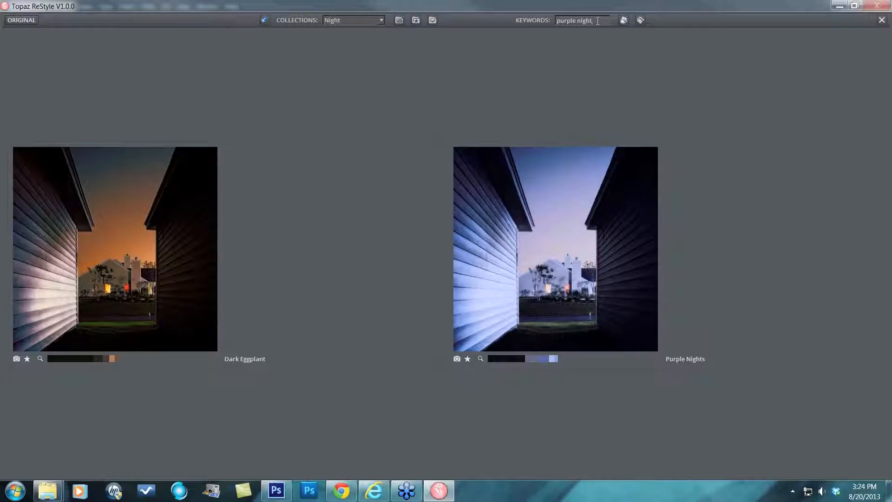
Apply the Purple Nights preset to the house photo and compare the result with the original
{"action": "left_click_drag", "start_coordinate": [598, 21], "coordinate": [541, 28]}
{"action": "left_click", "coordinate": [574, 269]}
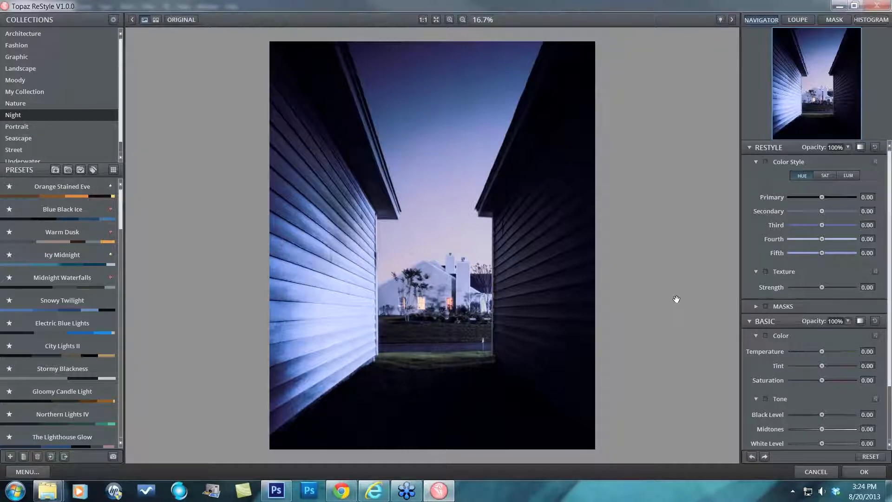
{"action": "left_click_drag", "start_coordinate": [676, 299], "coordinate": [677, 299]}
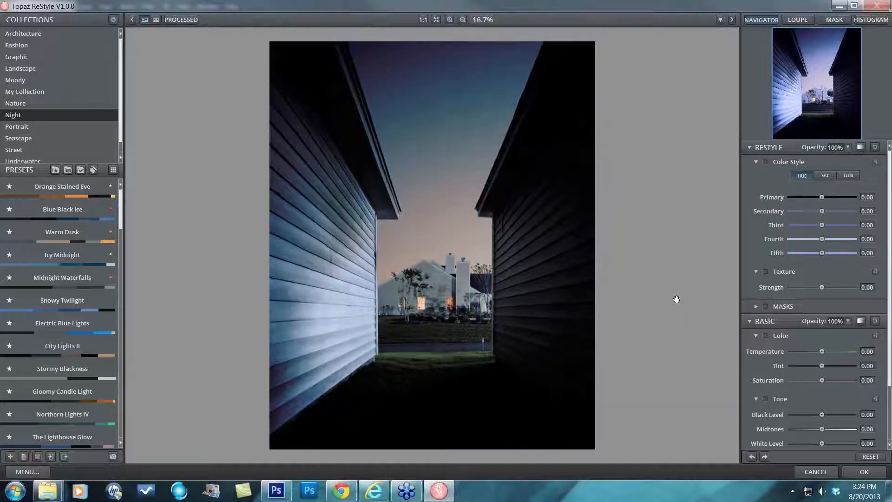
{"action": "left_click_drag", "start_coordinate": [676, 298], "coordinate": [676, 299]}
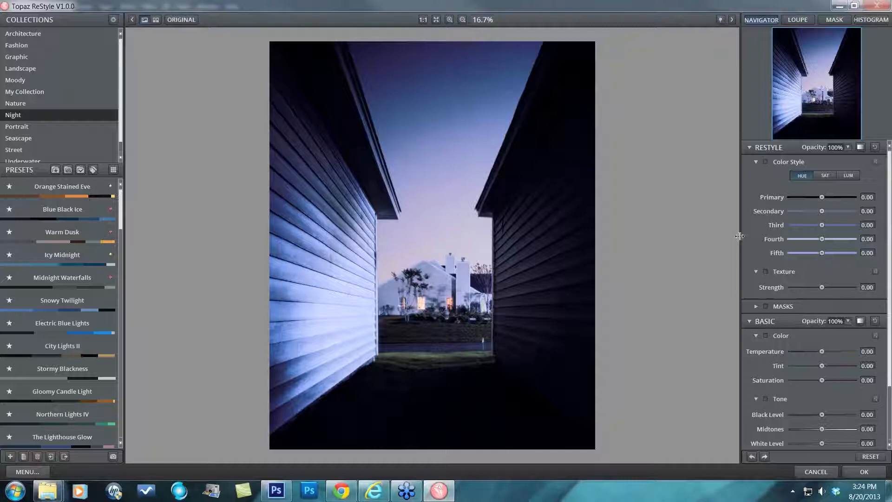
Lower the ReStyle opacity to 66% and compare the softened effect with the original photo
{"action": "left_click", "coordinate": [848, 147]}
{"action": "left_click_drag", "start_coordinate": [859, 152], "coordinate": [853, 152]}
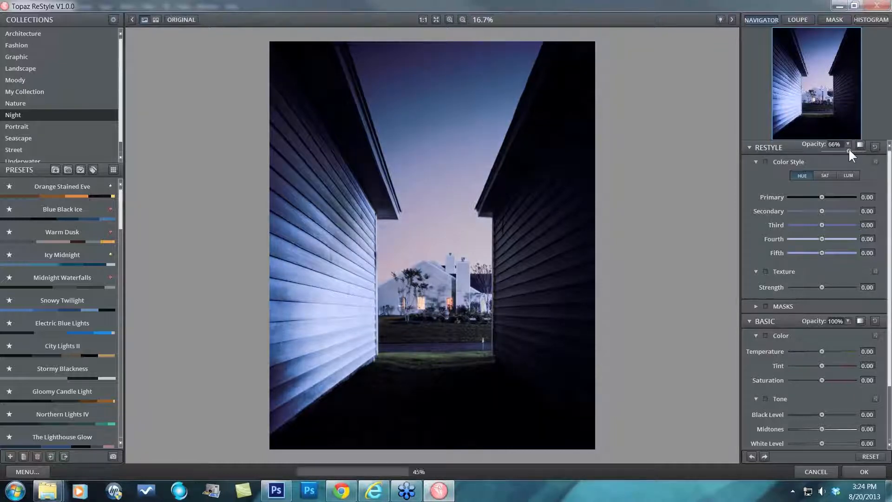
{"action": "scroll", "coordinate": [889, 334], "scroll_direction": "down", "scroll_amount": 1}
{"action": "scroll", "coordinate": [888, 334], "scroll_direction": "down", "scroll_amount": 1}
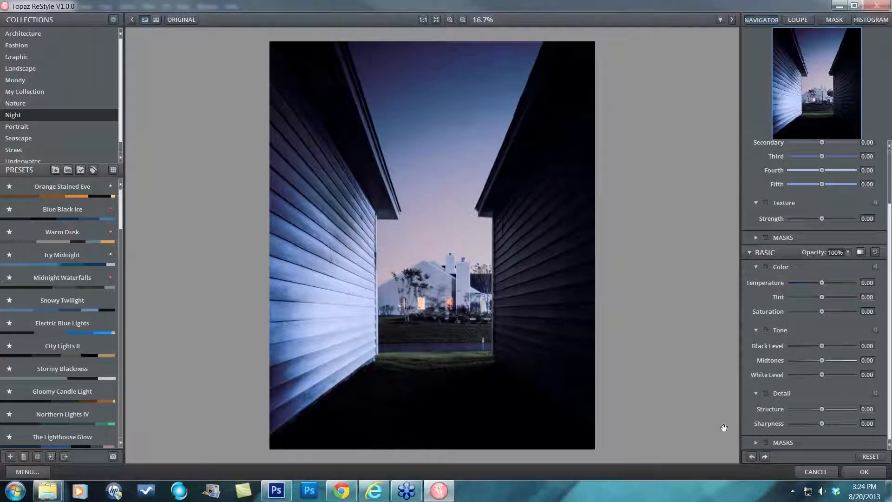
{"action": "key", "text": "space"}
Set the Tone Black Level to -0.03 and the Detail Structure to 0.09, and compare the result with the original
{"action": "left_click_drag", "start_coordinate": [821, 345], "coordinate": [821, 344]}
{"action": "left_click_drag", "start_coordinate": [822, 409], "coordinate": [824, 408]}
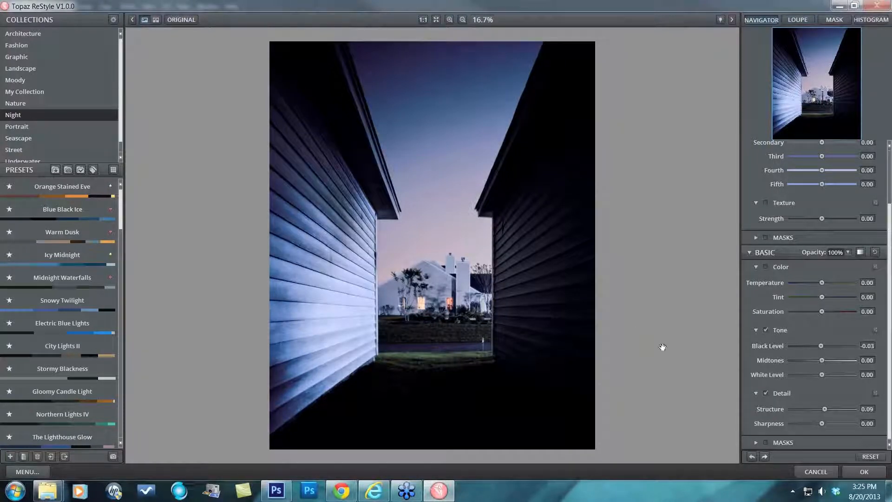
{"action": "left_click_drag", "start_coordinate": [405, 178], "coordinate": [426, 168]}
{"action": "left_click_drag", "start_coordinate": [426, 168], "coordinate": [426, 168]}
{"action": "left_click_drag", "start_coordinate": [426, 168], "coordinate": [426, 168]}
{"action": "left_click_drag", "start_coordinate": [426, 168], "coordinate": [426, 168]}
Cancel ReStyle without applying the changes, and switch to the Chrome browser window
{"action": "left_click", "coordinate": [816, 472]}
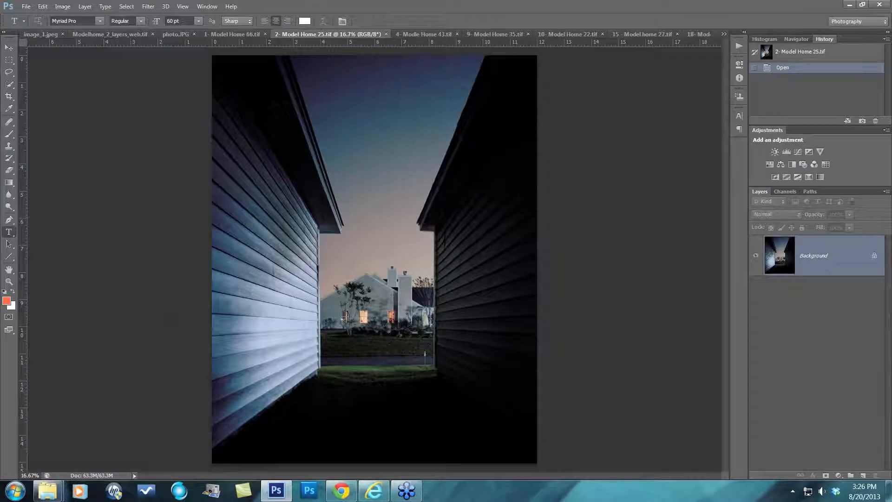
{"action": "key", "text": "alt+Tab"}
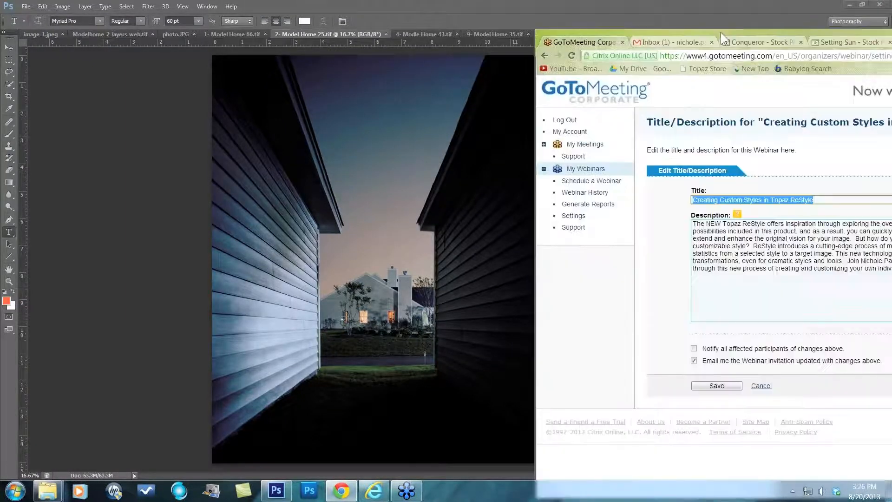
Move the Chrome window fully into view and open the full-size download of the Conqueror stock photo on stock.xchng
{"action": "left_click_drag", "start_coordinate": [720, 33], "coordinate": [480, 5]}
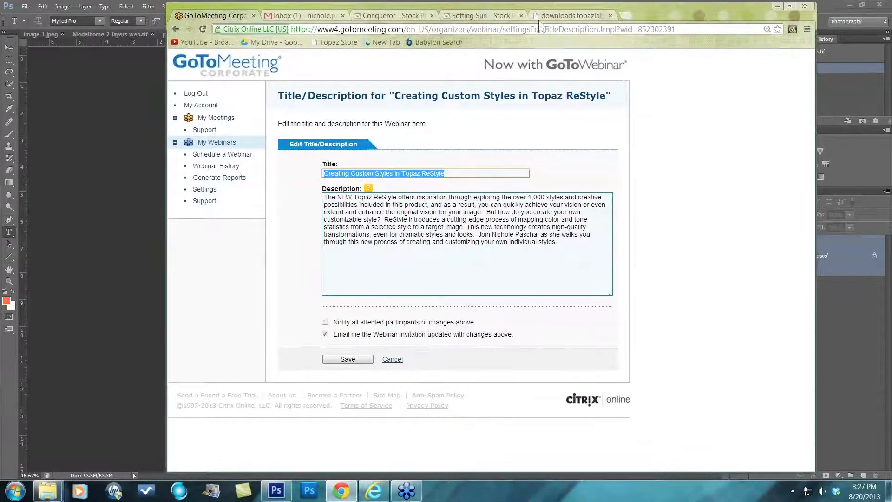
{"action": "left_click", "coordinate": [385, 17]}
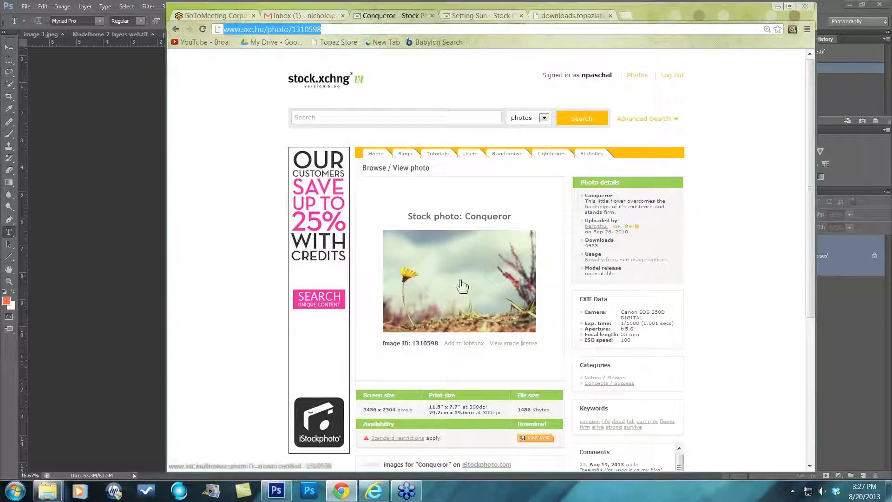
{"action": "left_click", "coordinate": [176, 29]}
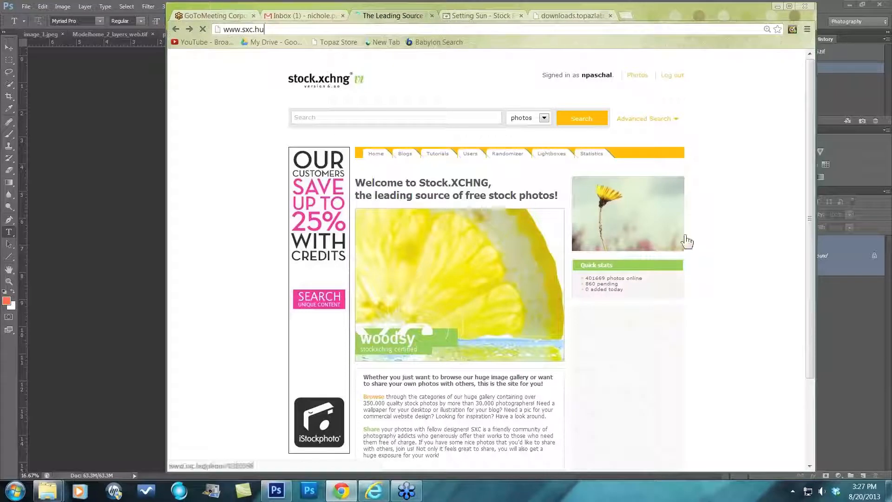
{"action": "left_click", "coordinate": [576, 229]}
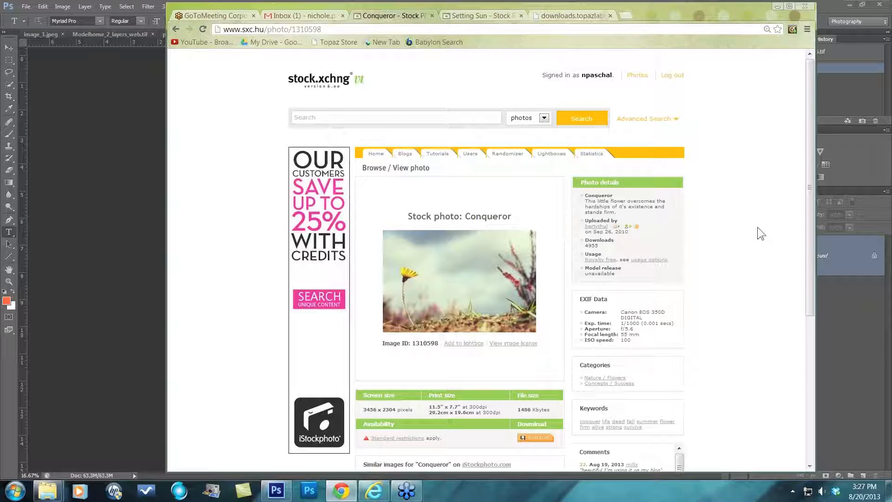
{"action": "left_click", "coordinate": [469, 282]}
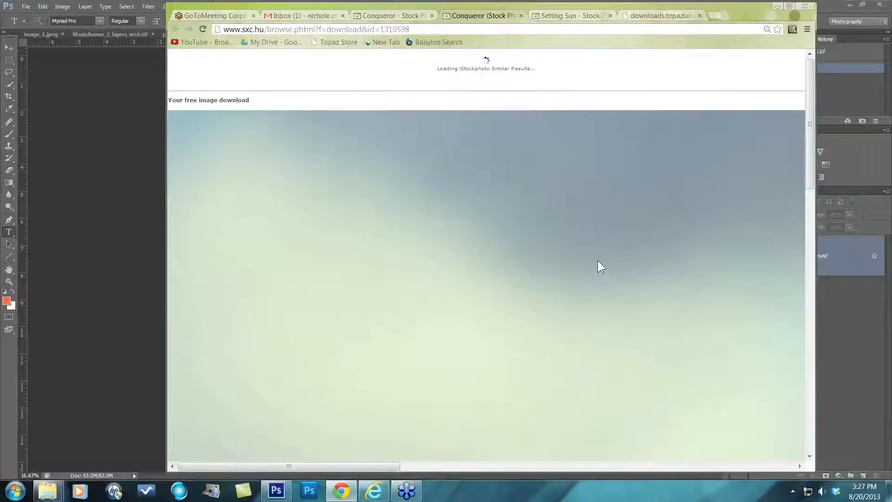
Save the full-size flower image to the Desktop as a JPG file named 1310598_43430592
{"action": "scroll", "coordinate": [598, 260], "scroll_direction": "down", "scroll_amount": 5}
{"action": "scroll", "coordinate": [597, 257], "scroll_direction": "down", "scroll_amount": 9}
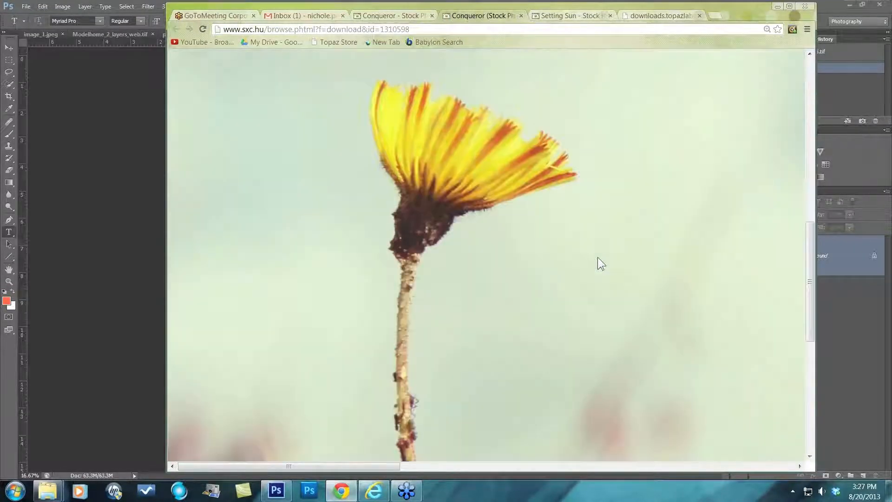
{"action": "scroll", "coordinate": [598, 257], "scroll_direction": "up", "scroll_amount": 10}
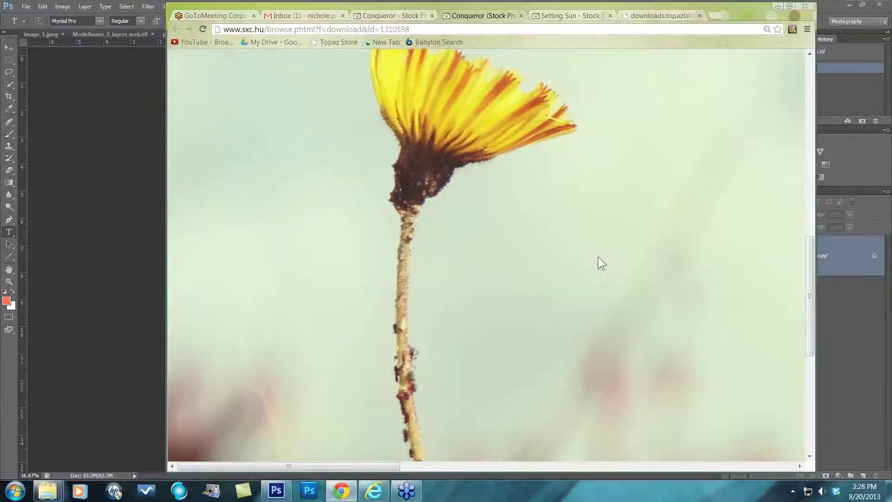
{"action": "right_click", "coordinate": [493, 233]}
{"action": "left_click", "coordinate": [530, 239]}
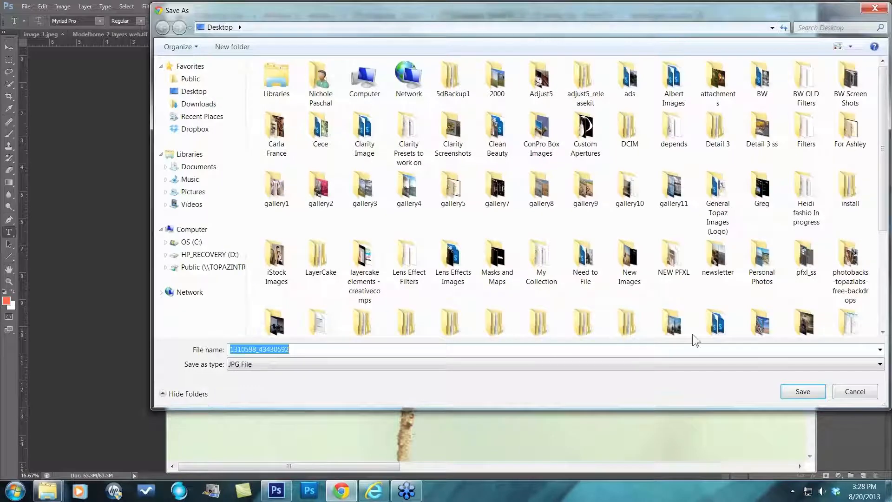
{"action": "left_click", "coordinate": [809, 388]}
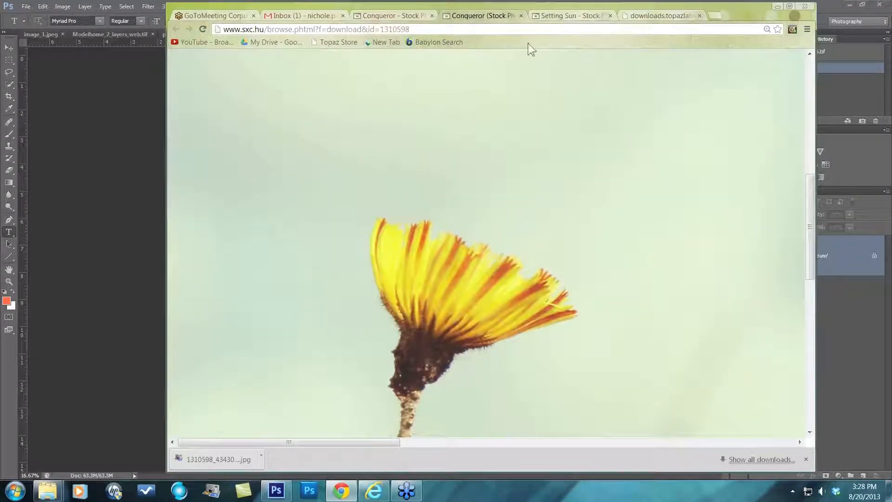
Switch to Photoshop and open the downloaded flower photo 1310598_43430592.jpg from the Desktop
{"action": "left_click", "coordinate": [131, 138]}
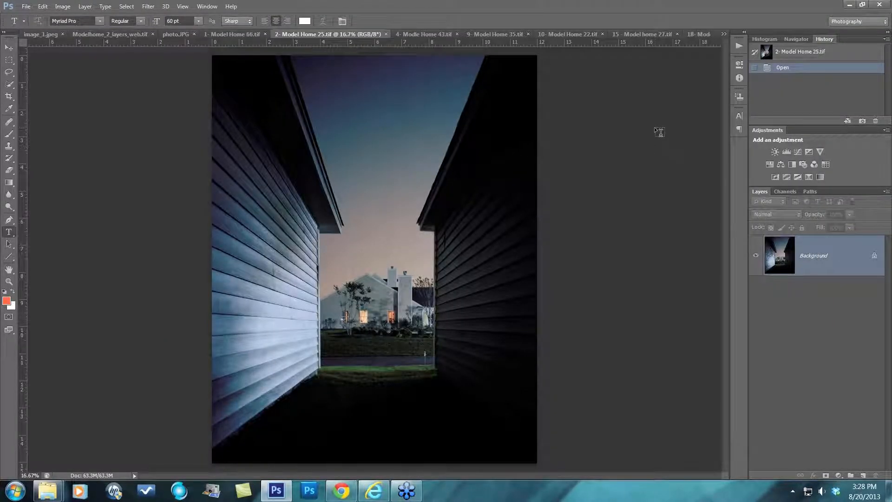
{"action": "left_click", "coordinate": [723, 34]}
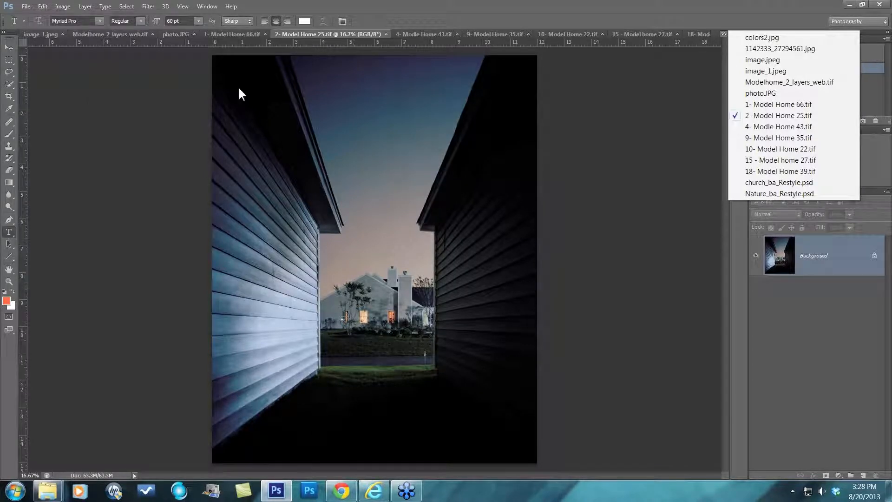
{"action": "left_click", "coordinate": [89, 88]}
{"action": "left_click", "coordinate": [23, 7]}
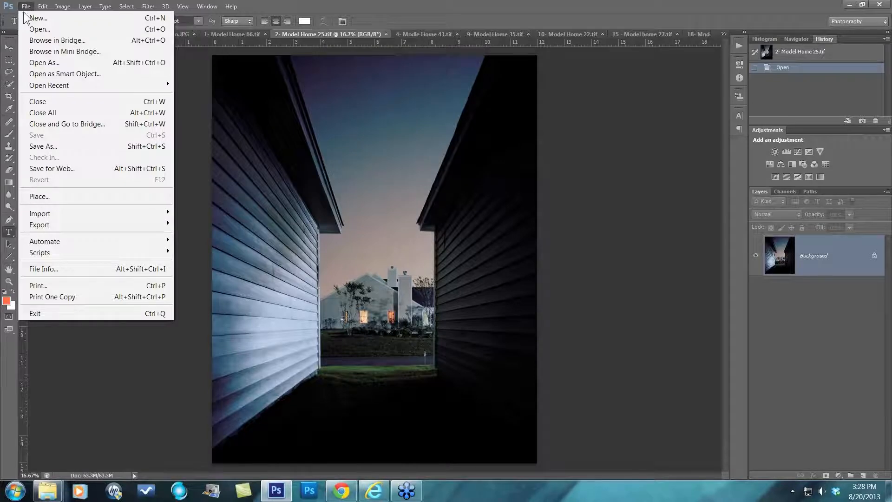
{"action": "left_click", "coordinate": [29, 29]}
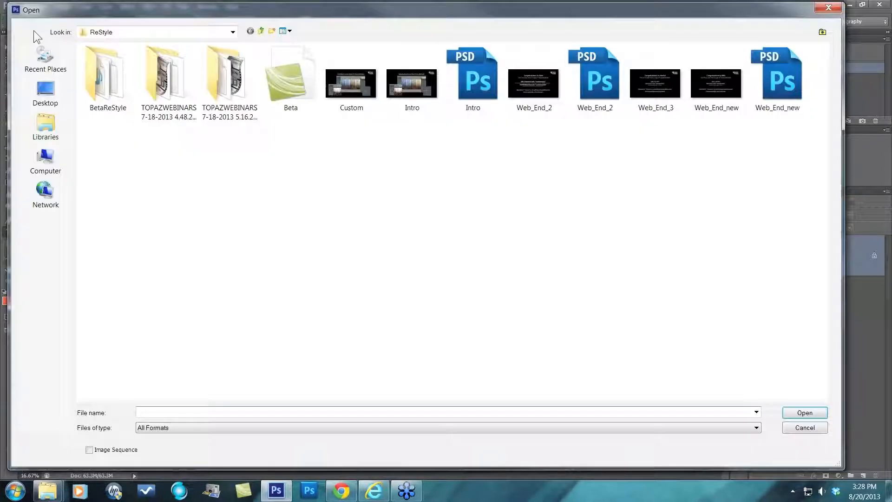
{"action": "left_click", "coordinate": [52, 94]}
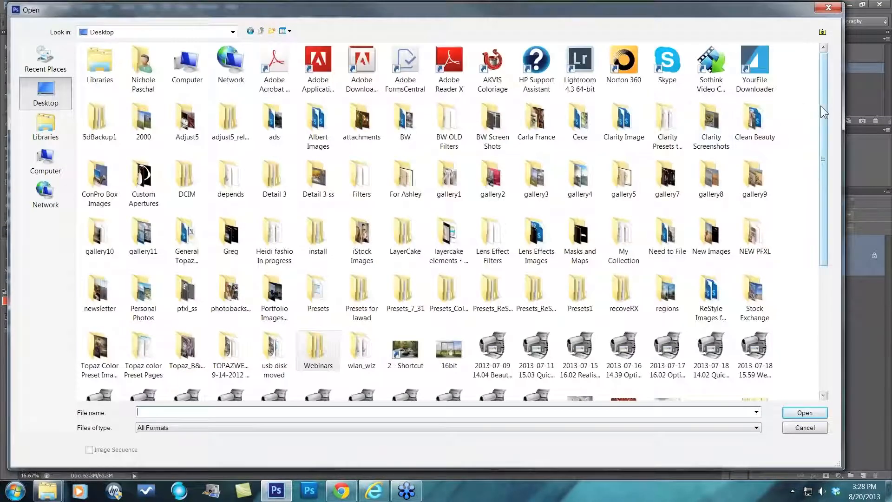
{"action": "left_click_drag", "start_coordinate": [820, 105], "coordinate": [832, 202]}
{"action": "left_click", "coordinate": [667, 228]}
{"action": "left_click", "coordinate": [810, 412]}
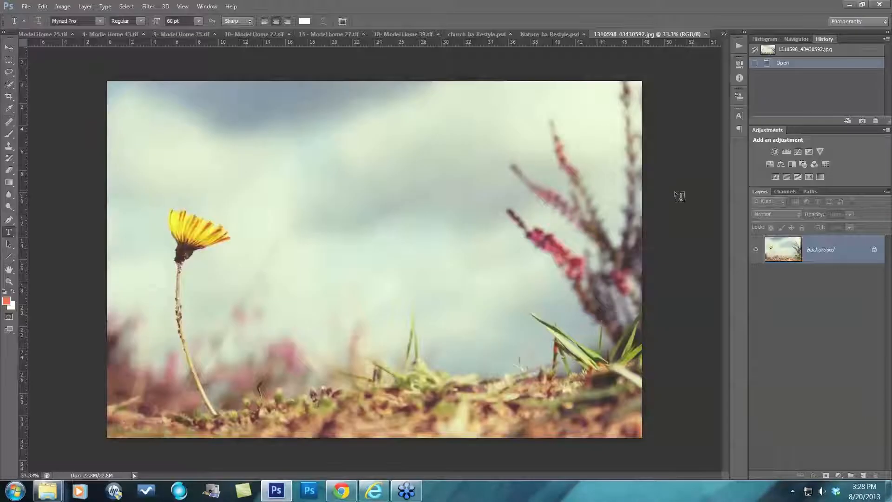
Launch Topaz ReStyle on the downloaded flower photo and reset all its adjustments
{"action": "left_click", "coordinate": [149, 6]}
{"action": "mouse_move", "coordinate": [205, 288]}
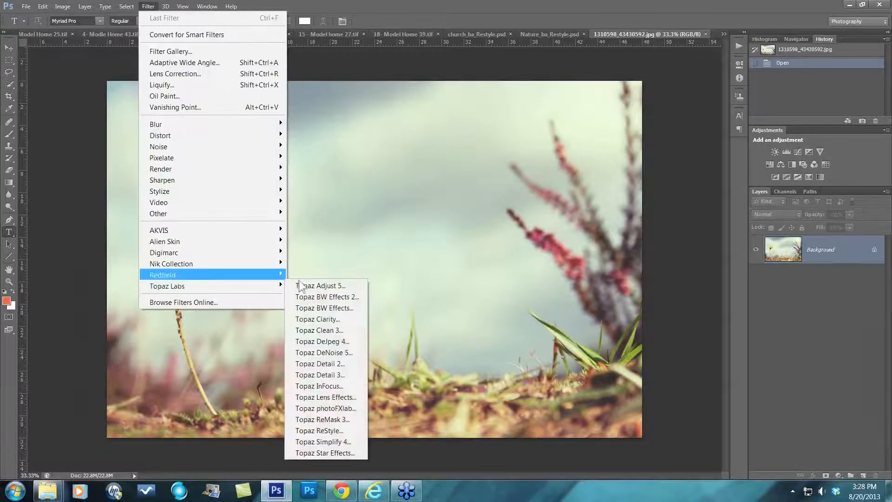
{"action": "left_click", "coordinate": [327, 430]}
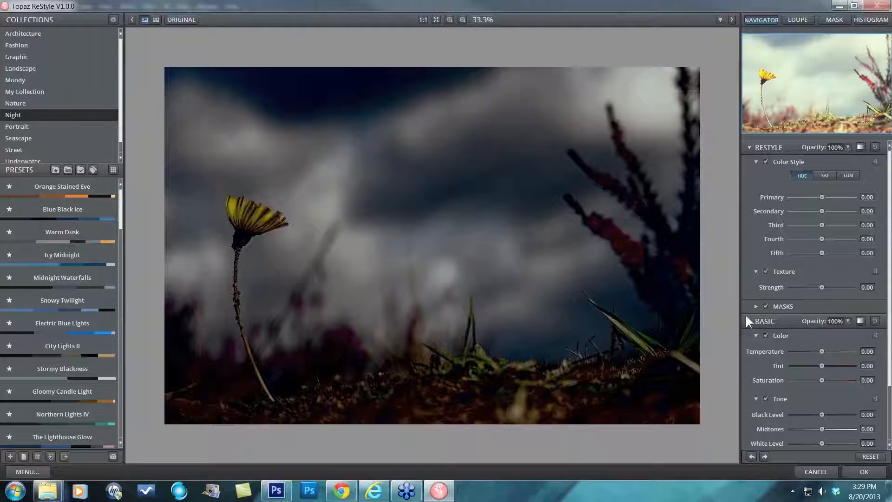
{"action": "left_click", "coordinate": [870, 457]}
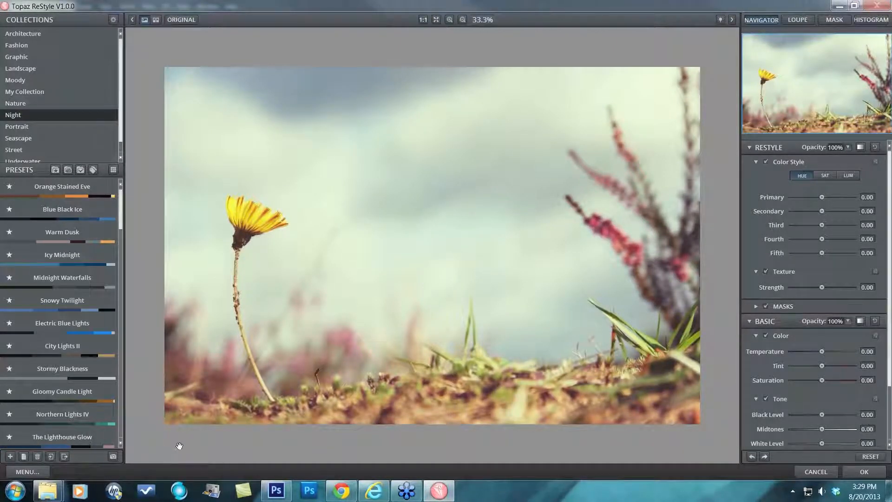
Start a new preset named Flower I, filling in the creator's name and the keywords "soft light blue old"
{"action": "left_click", "coordinate": [8, 455]}
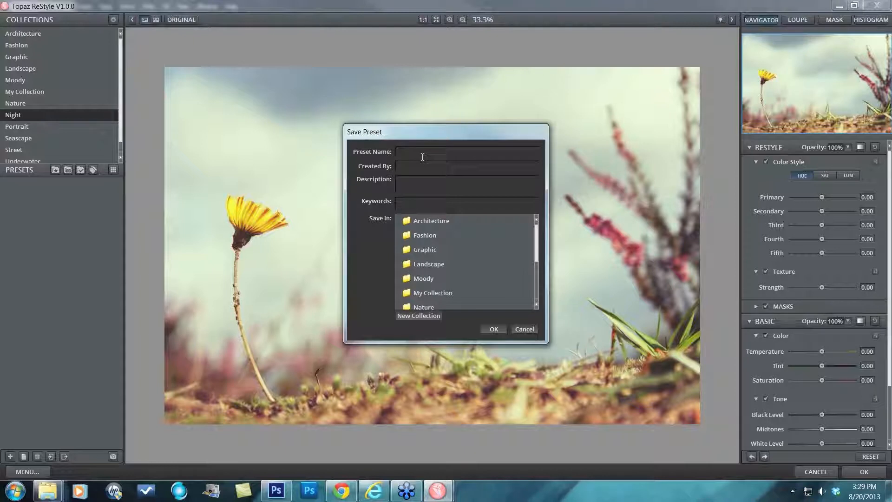
{"action": "type", "text": "Flower"}
{"action": "type", "text": " I"}
{"action": "type", "text": "Nichole"}
{"action": "type", "text": "soft"}
{"action": "type", "text": " light blue"}
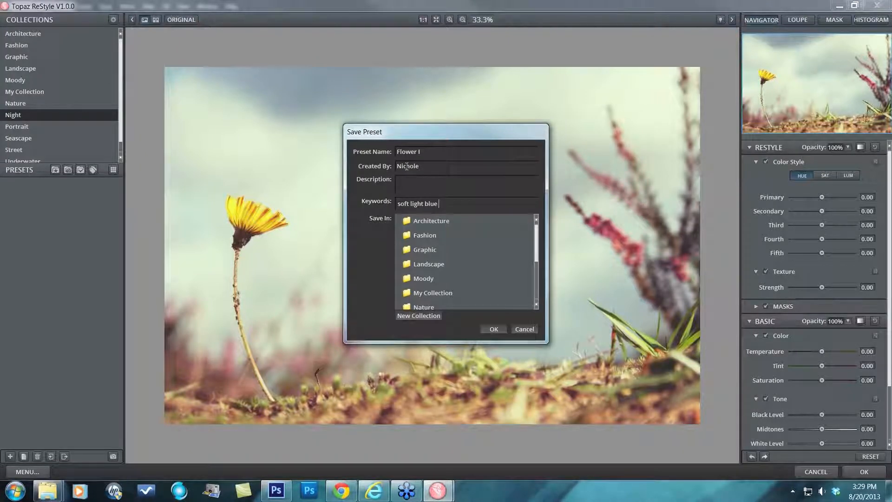
{"action": "type", "text": " old"}
Save the Flower I preset in the Nature collection and exit ReStyle without applying any changes to the photo
{"action": "mouse_move", "coordinate": [535, 237]}
{"action": "left_mouse_down"}
{"action": "mouse_move", "coordinate": [535, 248]}
{"action": "mouse_move", "coordinate": [534, 228]}
{"action": "mouse_move", "coordinate": [537, 250]}
{"action": "left_mouse_up"}
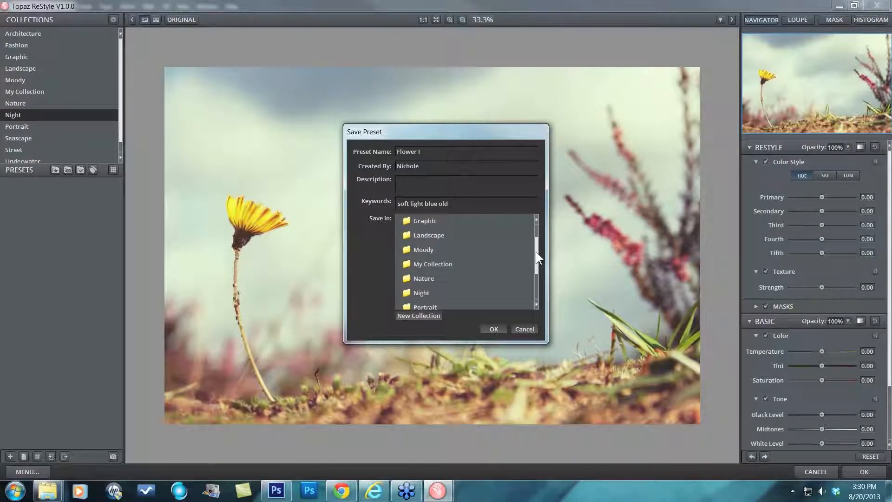
{"action": "left_click", "coordinate": [422, 277]}
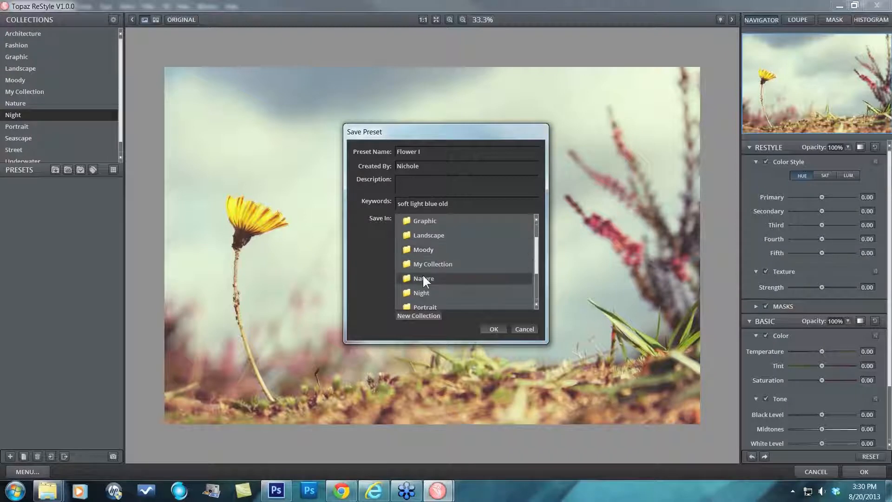
{"action": "left_click", "coordinate": [496, 328]}
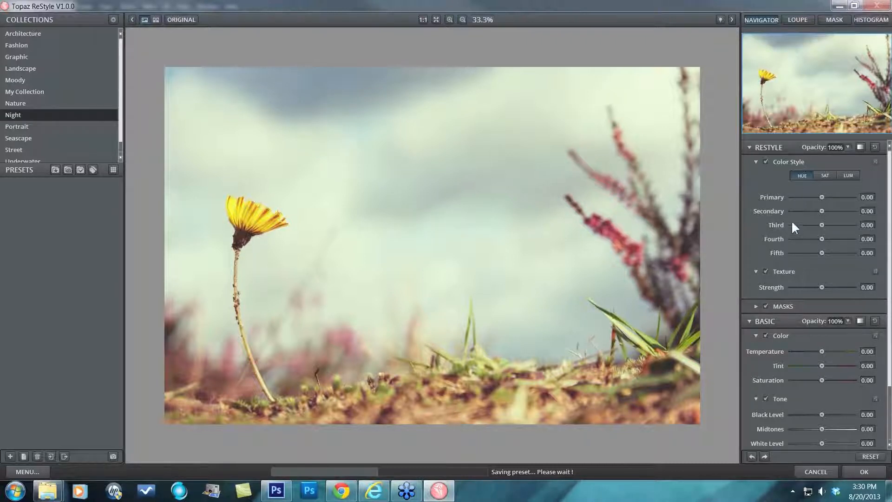
{"action": "left_click", "coordinate": [887, 379]}
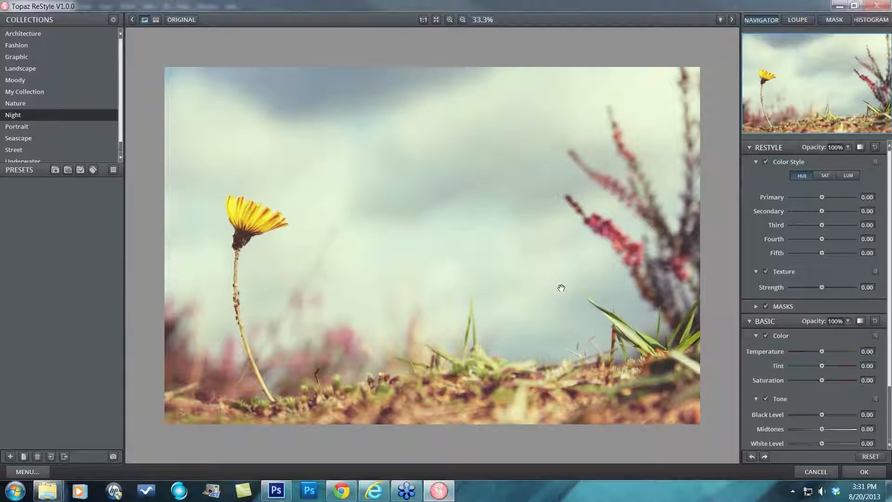
{"action": "left_click", "coordinate": [816, 471]}
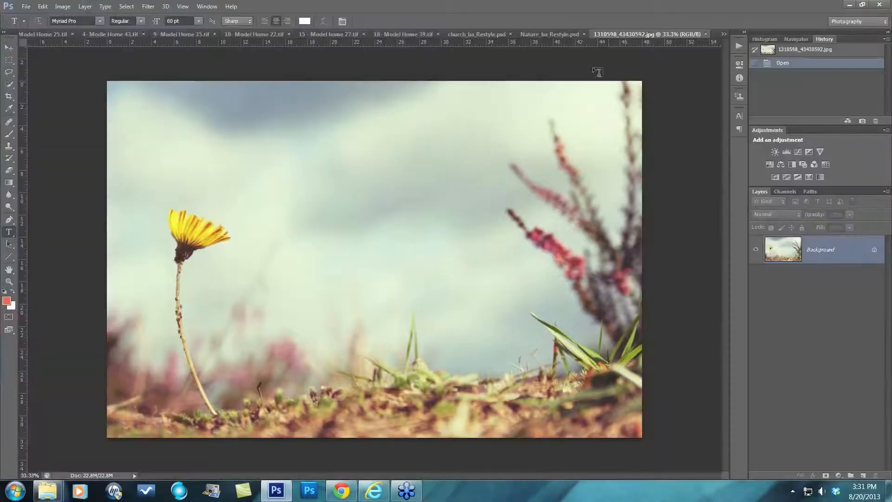
Switch to Nature_ba_Restyle.psd, hide the Background copy layer and select the Background layer
{"action": "left_click", "coordinate": [545, 35]}
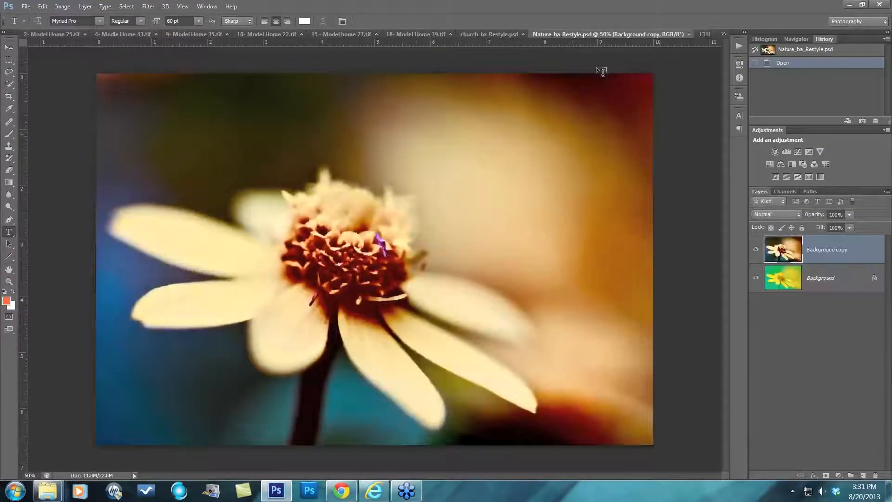
{"action": "left_click", "coordinate": [756, 251]}
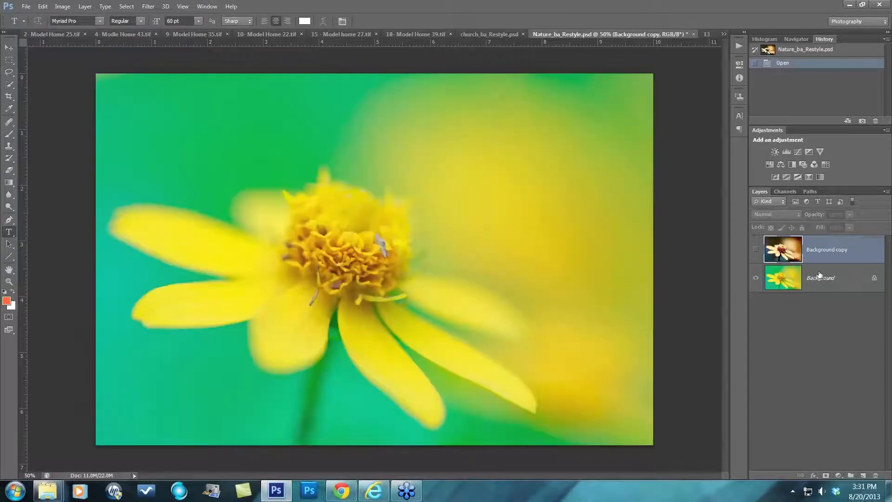
{"action": "left_click", "coordinate": [819, 275]}
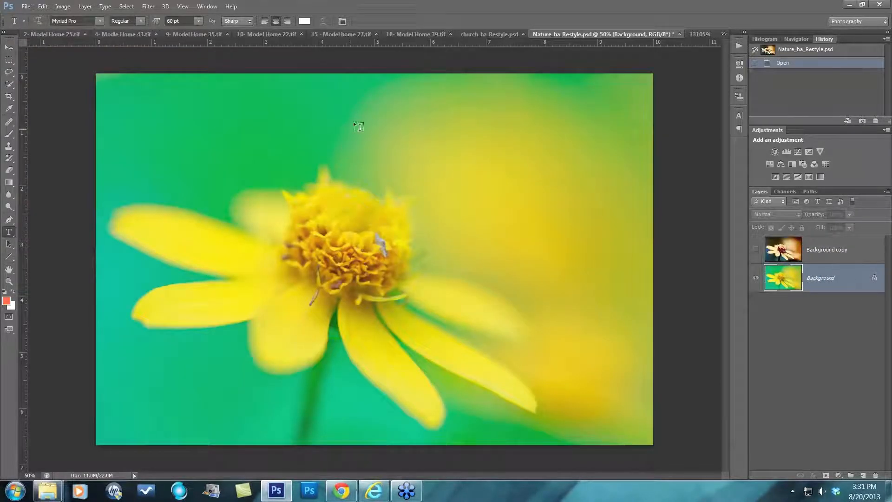
Launch Topaz ReStyle on the Background layer of Nature_ba_Restyle.psd and reset all adjustments
{"action": "left_click", "coordinate": [147, 7]}
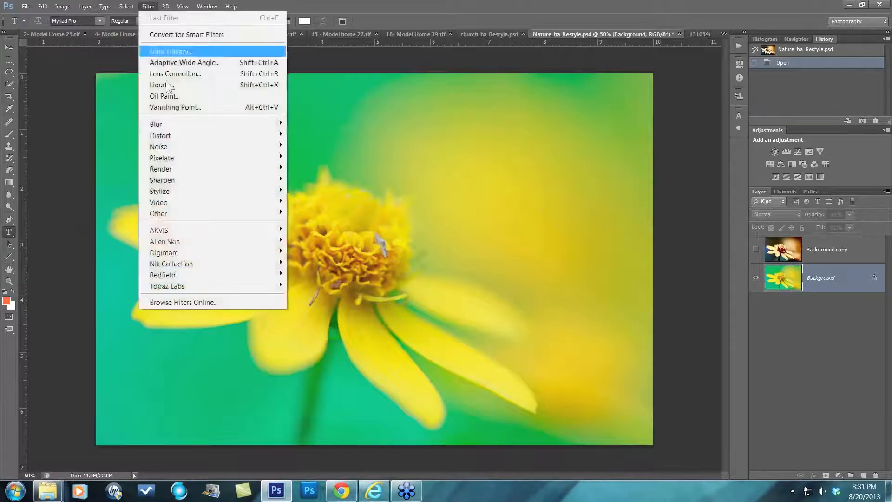
{"action": "mouse_move", "coordinate": [211, 288]}
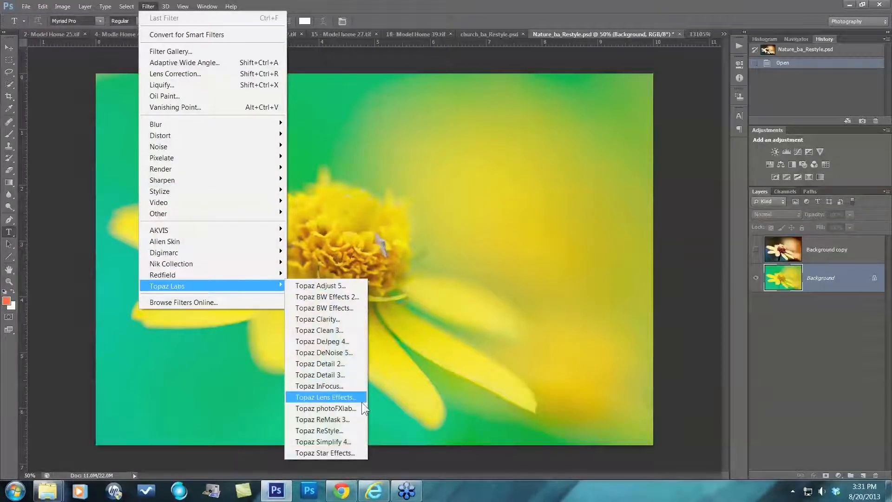
{"action": "left_click", "coordinate": [323, 430]}
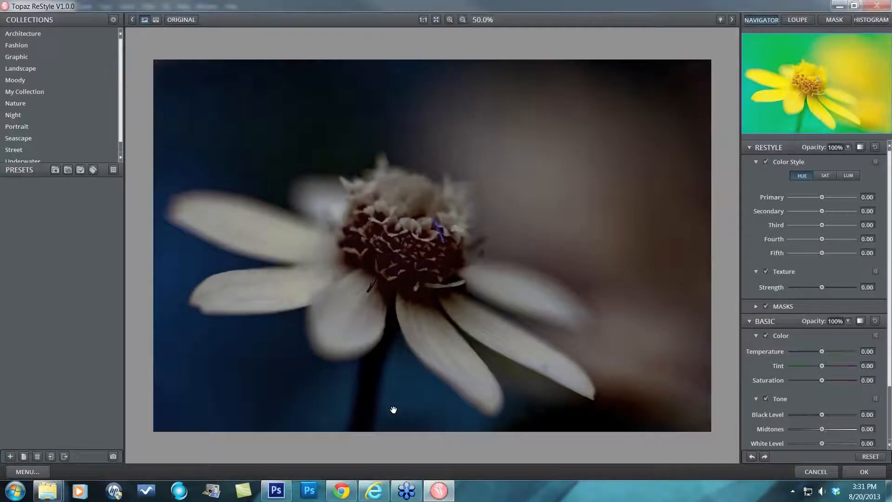
{"action": "left_click", "coordinate": [872, 457]}
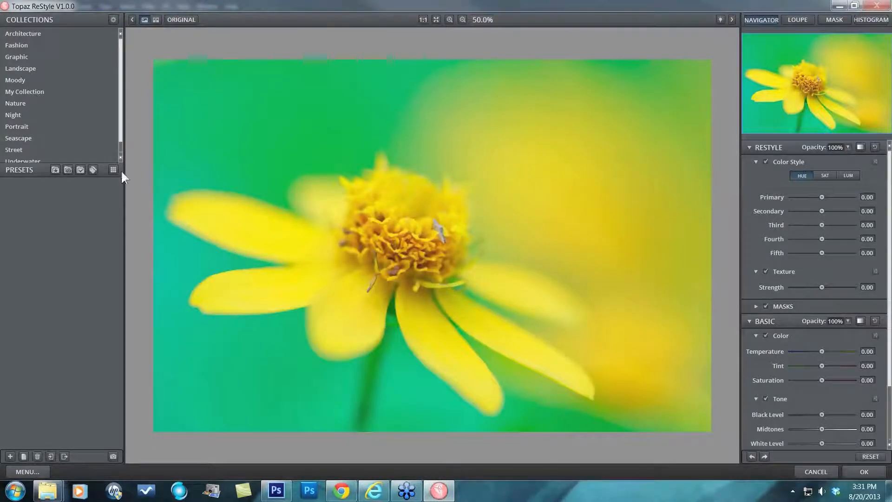
Show the Nature collection's presets in the full-window preview grid
{"action": "left_click", "coordinate": [31, 103]}
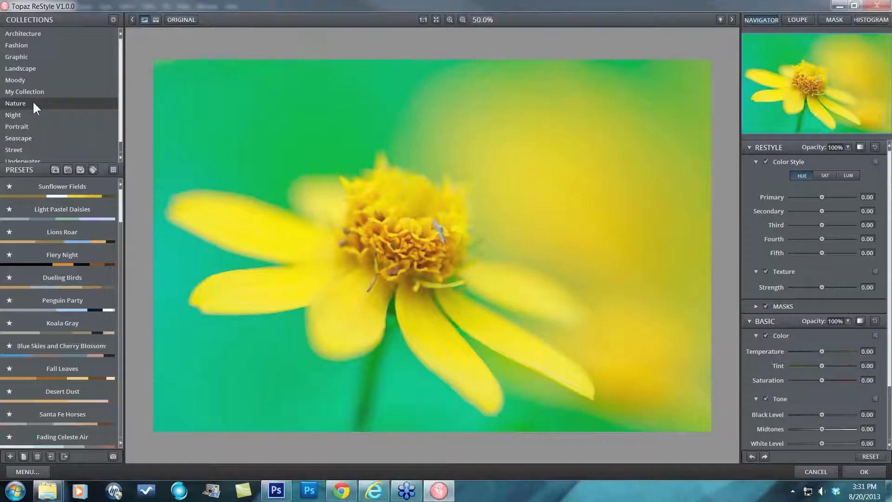
{"action": "mouse_move", "coordinate": [106, 201]}
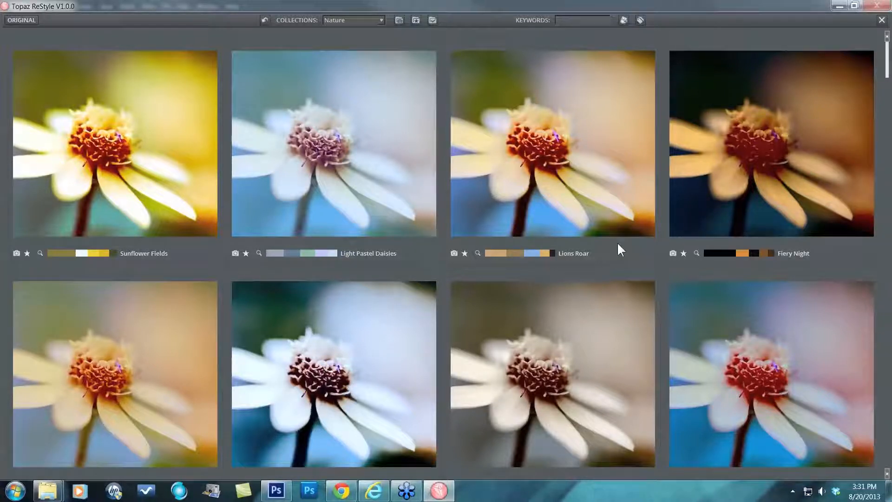
{"action": "scroll", "coordinate": [617, 242], "scroll_direction": "down", "scroll_amount": 1}
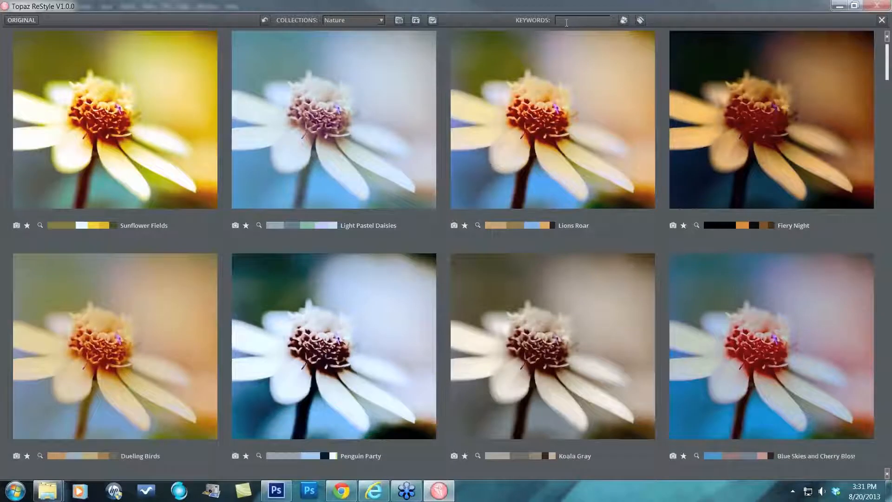
Filter the preset grid by the keyword "night" and look through the matching previews
{"action": "type", "text": "night"}
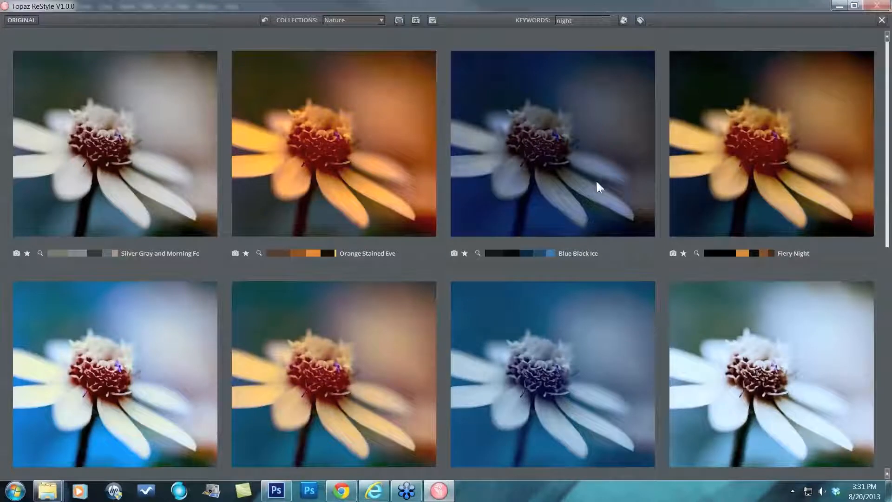
{"action": "scroll", "coordinate": [596, 182], "scroll_direction": "down", "scroll_amount": 4}
{"action": "scroll", "coordinate": [597, 177], "scroll_direction": "down", "scroll_amount": 12}
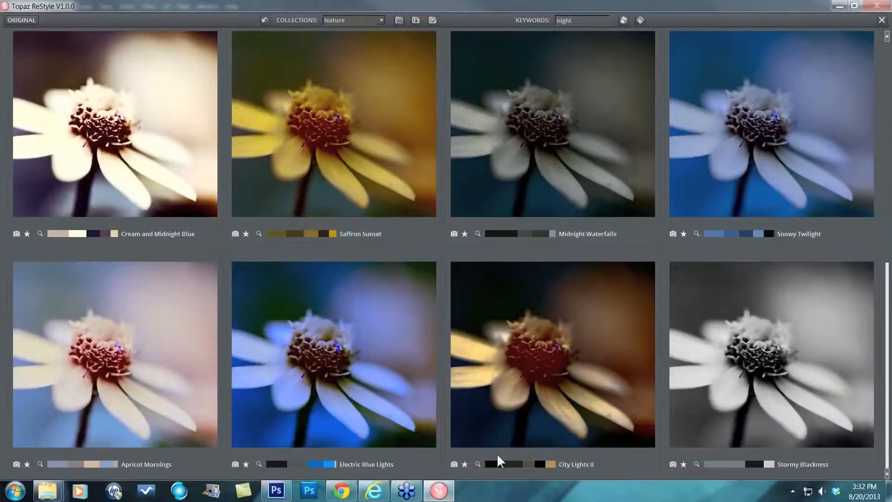
{"action": "scroll", "coordinate": [572, 357], "scroll_direction": "up", "scroll_amount": 8}
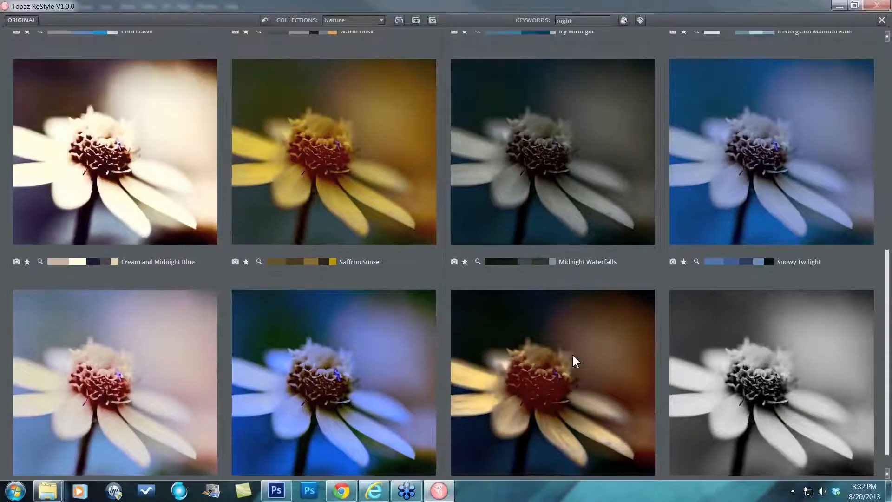
{"action": "scroll", "coordinate": [571, 343], "scroll_direction": "up", "scroll_amount": 7}
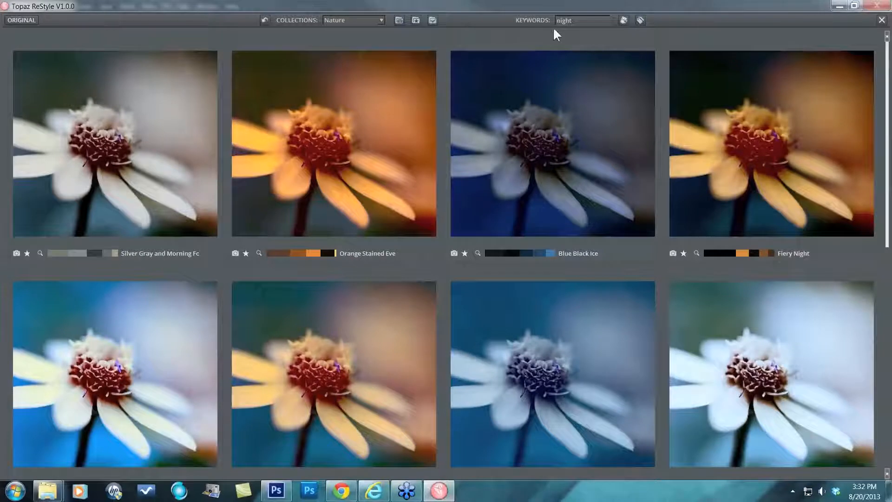
Filter the preset grid by "Flower I", select that preset for the photo and compare the preview with the original
{"action": "left_click_drag", "start_coordinate": [572, 21], "coordinate": [539, 21]}
{"action": "type", "text": "Flower"}
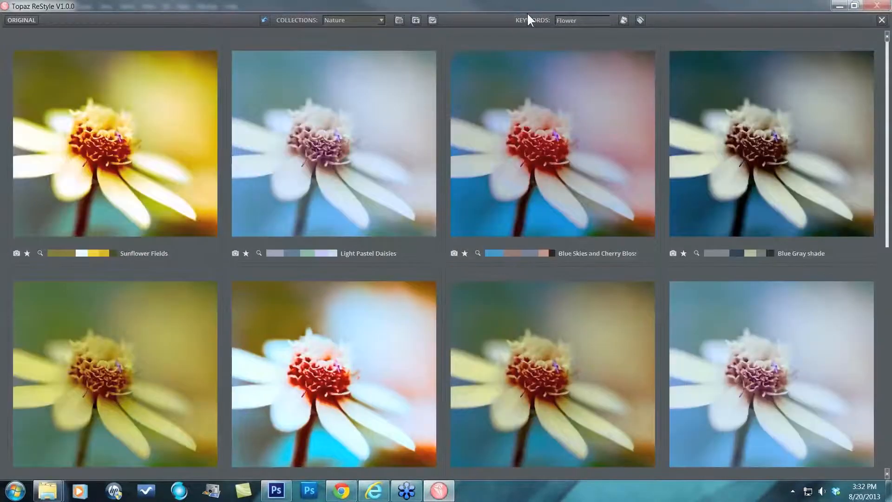
{"action": "type", "text": " I"}
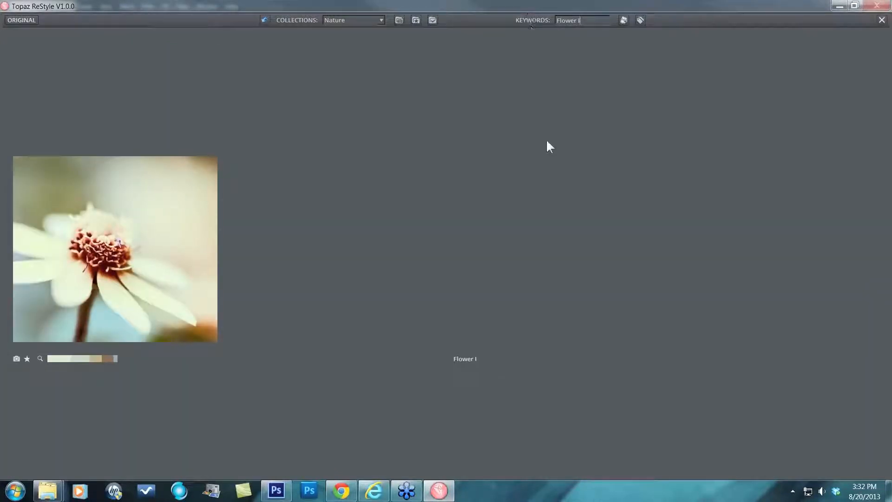
{"action": "left_click", "coordinate": [110, 257]}
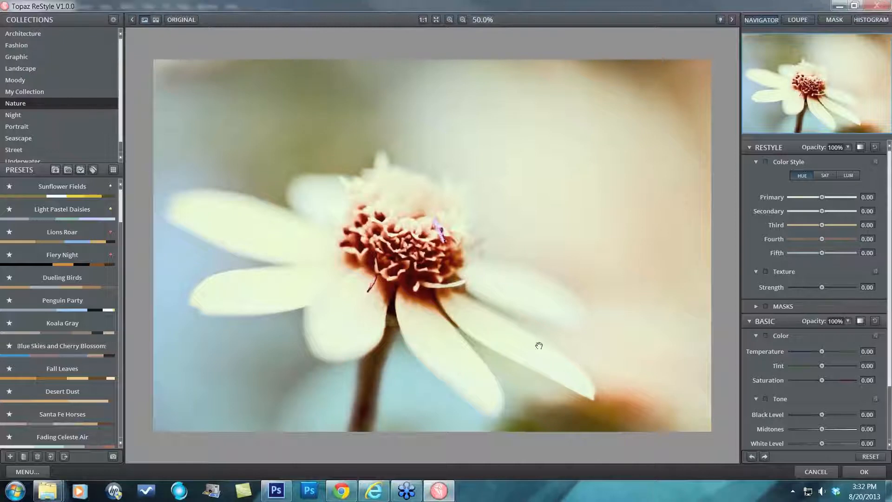
{"action": "left_click", "coordinate": [532, 332]}
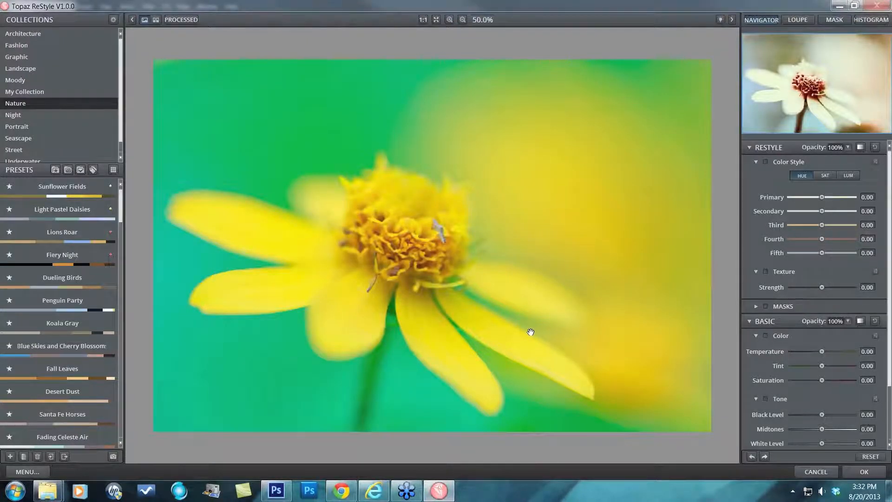
{"action": "left_click", "coordinate": [531, 332]}
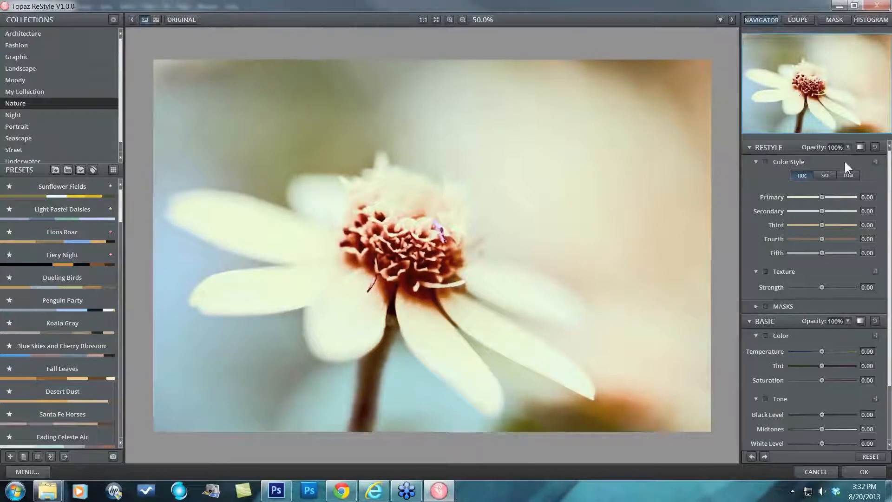
Review the ReStyle blend modes, opacity and Color Style controls, keeping Normal at 100%, and apply the effect to the photo
{"action": "left_click", "coordinate": [859, 146]}
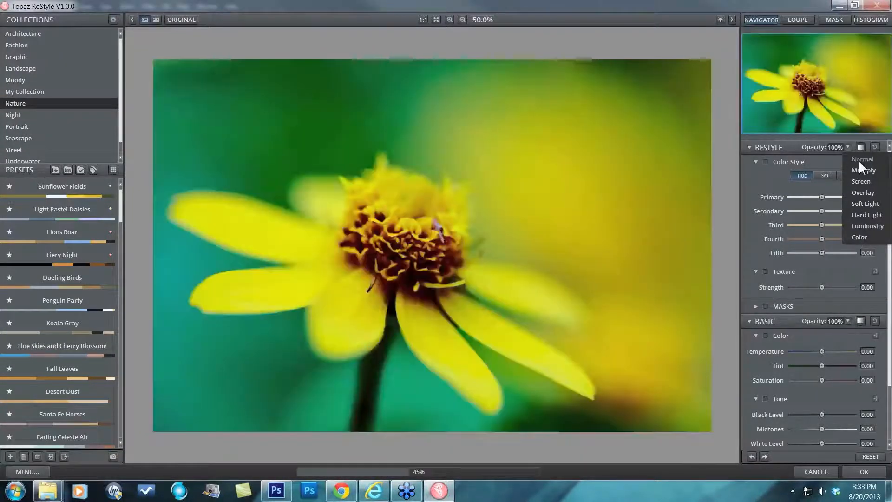
{"action": "left_click", "coordinate": [860, 160]}
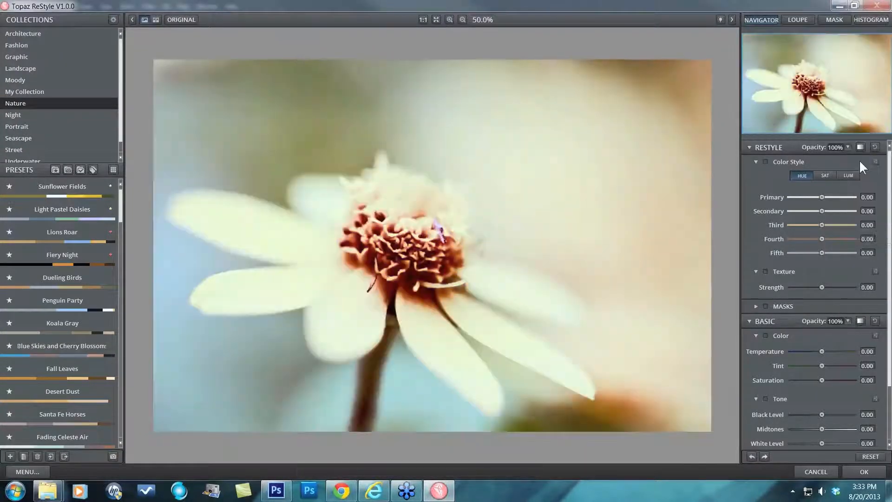
{"action": "left_click", "coordinate": [847, 146]}
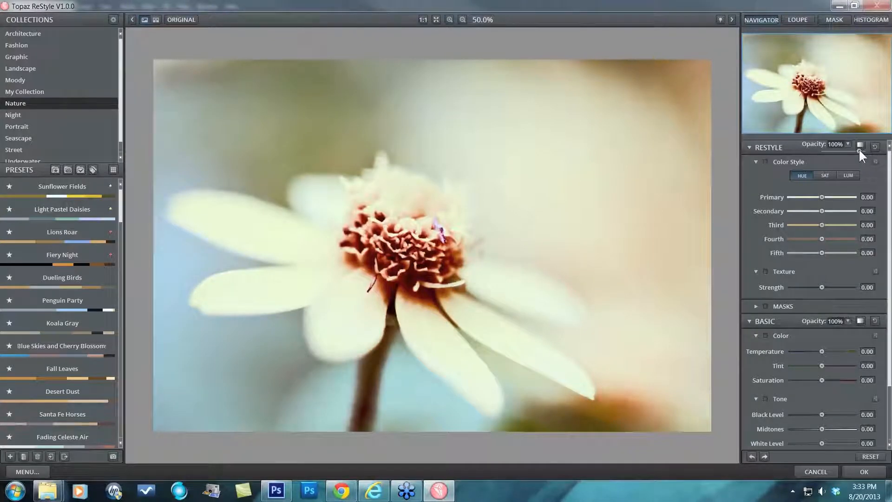
{"action": "left_click_drag", "start_coordinate": [854, 149], "coordinate": [860, 151]}
{"action": "left_click", "coordinate": [756, 162]}
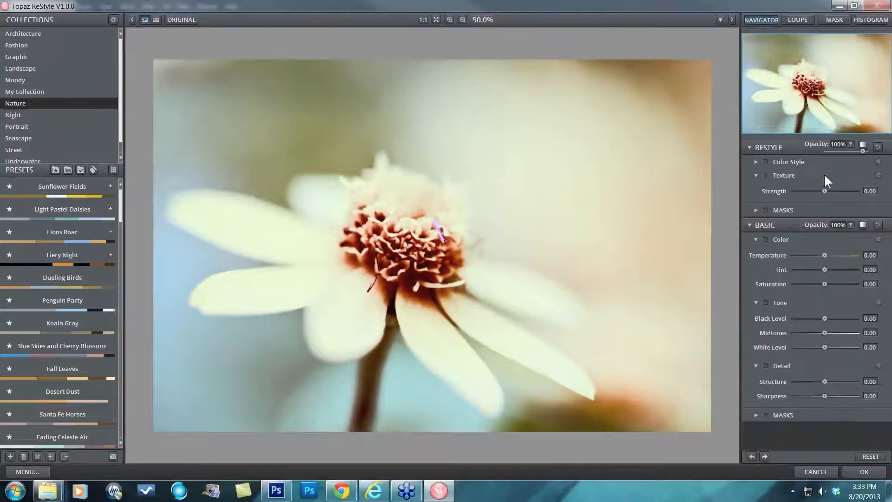
{"action": "left_click", "coordinate": [756, 163]}
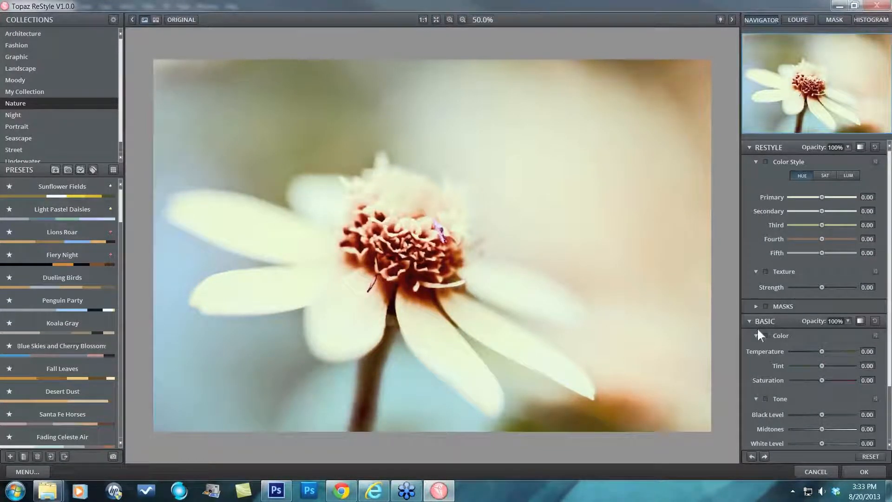
{"action": "left_click", "coordinate": [865, 471]}
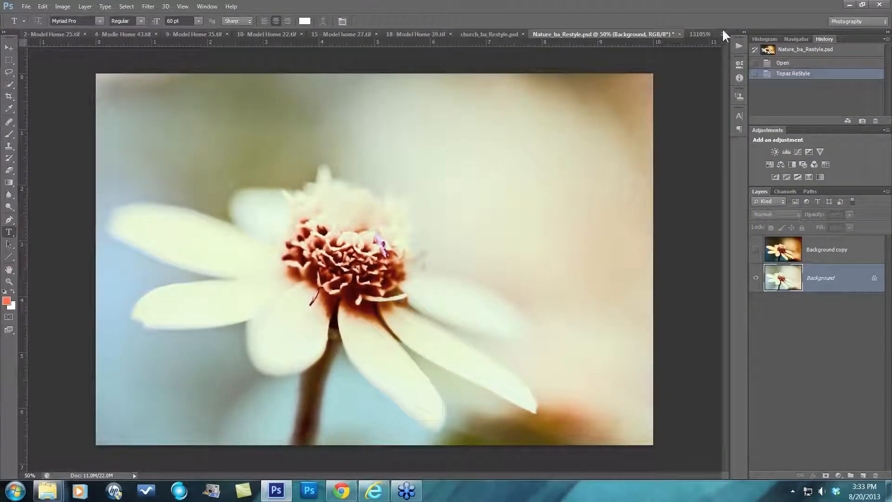
Compare the restyled flower with the reference photo 1310598_43430592.jpg and with its own state before Topaz ReStyle
{"action": "left_click", "coordinate": [723, 33]}
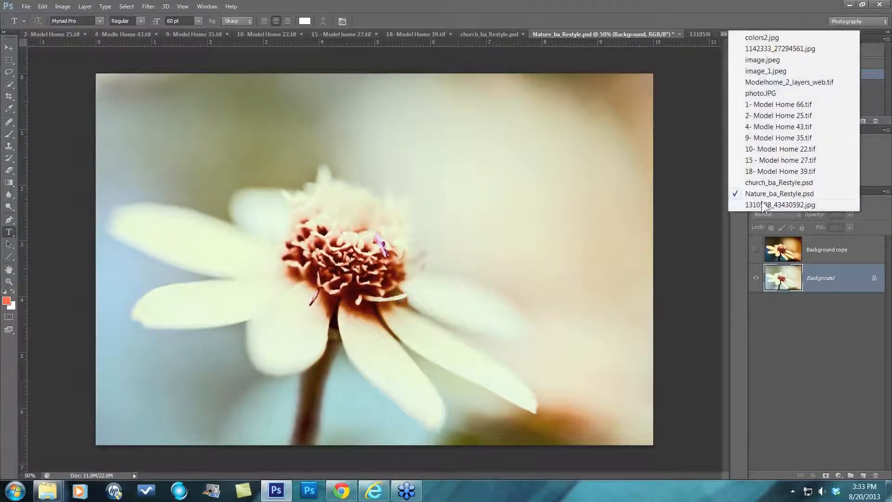
{"action": "left_click", "coordinate": [762, 205]}
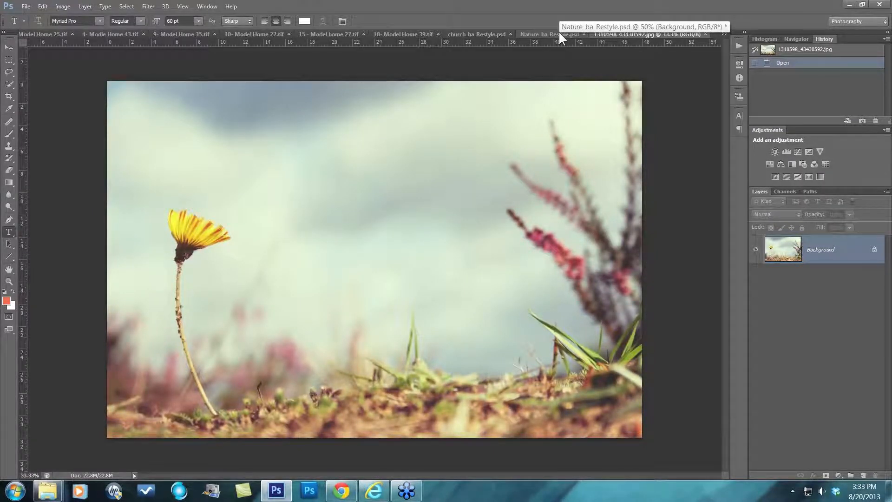
{"action": "left_click", "coordinate": [559, 32]}
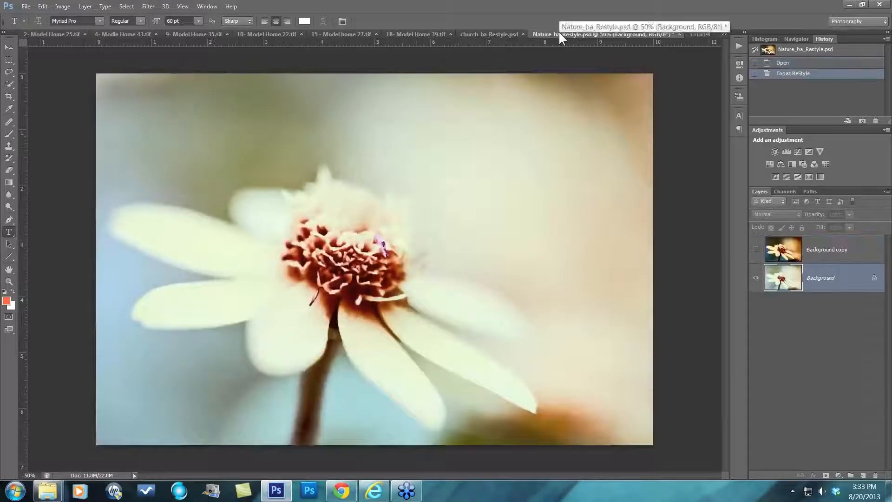
{"action": "left_click", "coordinate": [782, 63]}
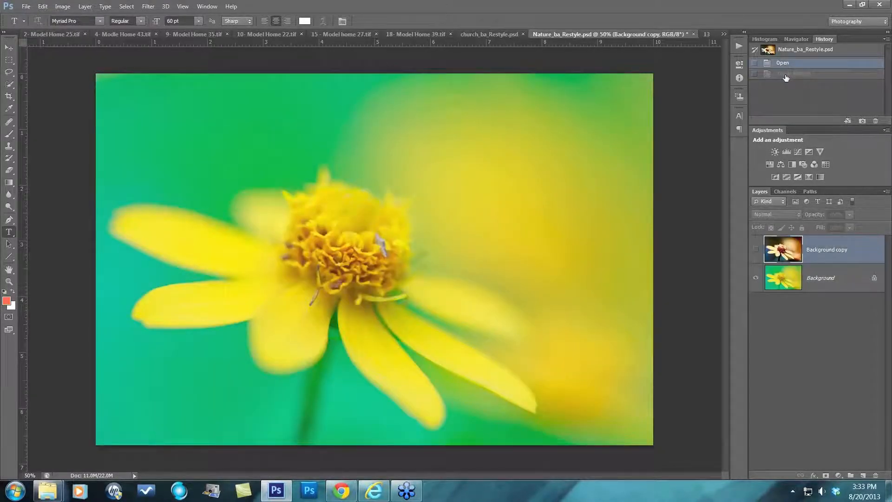
{"action": "left_click", "coordinate": [785, 76]}
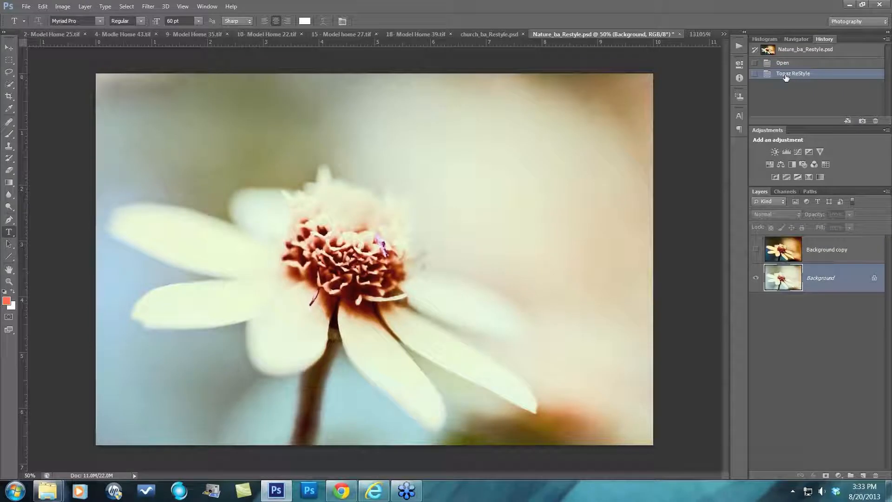
Check the reference flower photo again, and briefly show the Background copy layer in Nature_ba_Restyle.psd to compare the two styles
{"action": "left_click", "coordinate": [698, 34]}
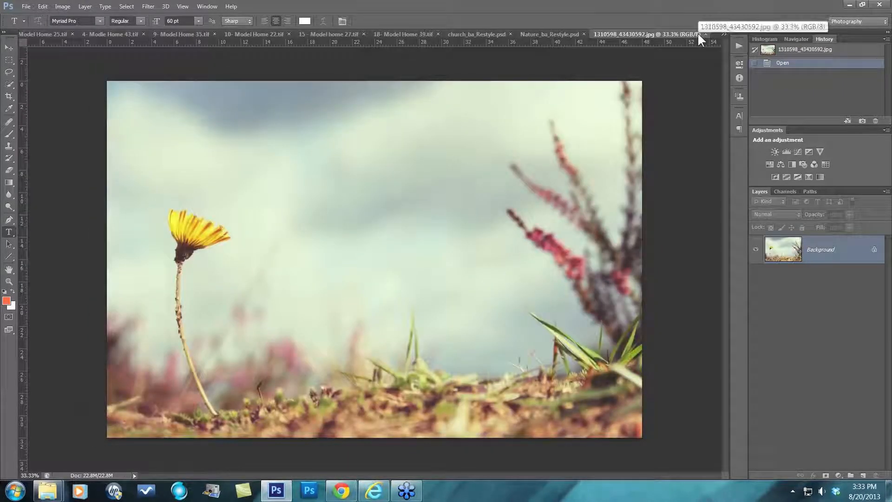
{"action": "left_click", "coordinate": [550, 32]}
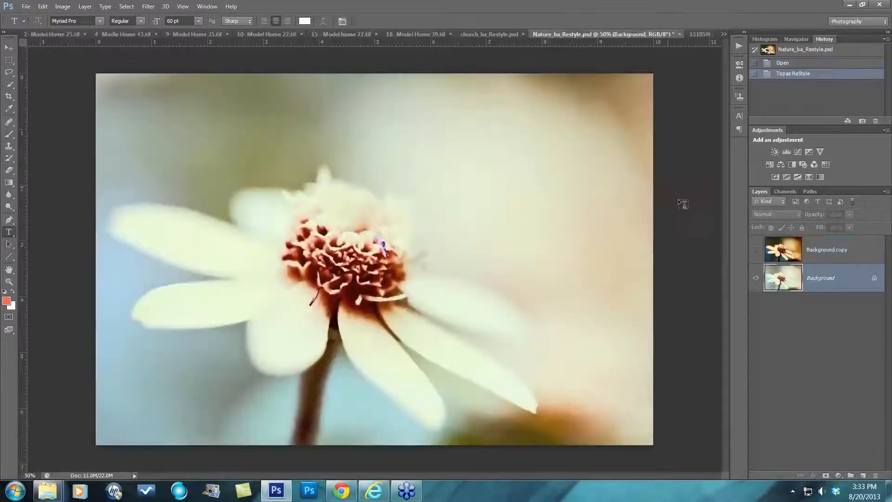
{"action": "left_click", "coordinate": [756, 250]}
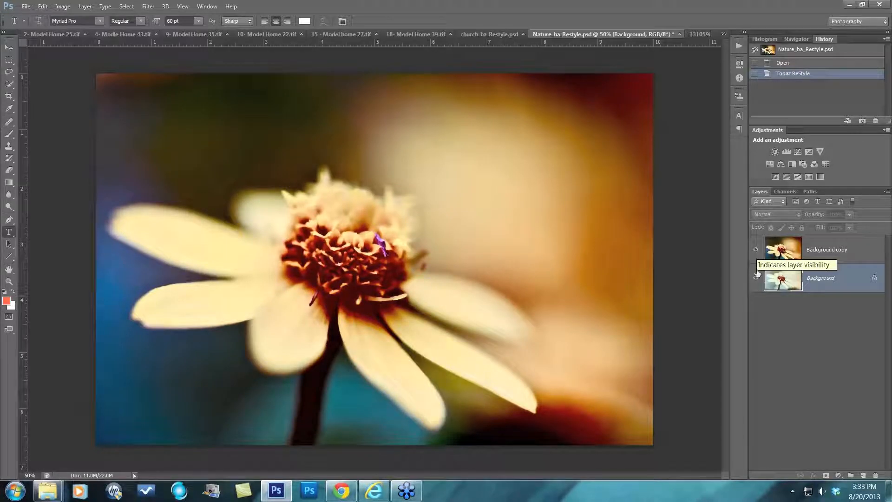
{"action": "left_click", "coordinate": [757, 251]}
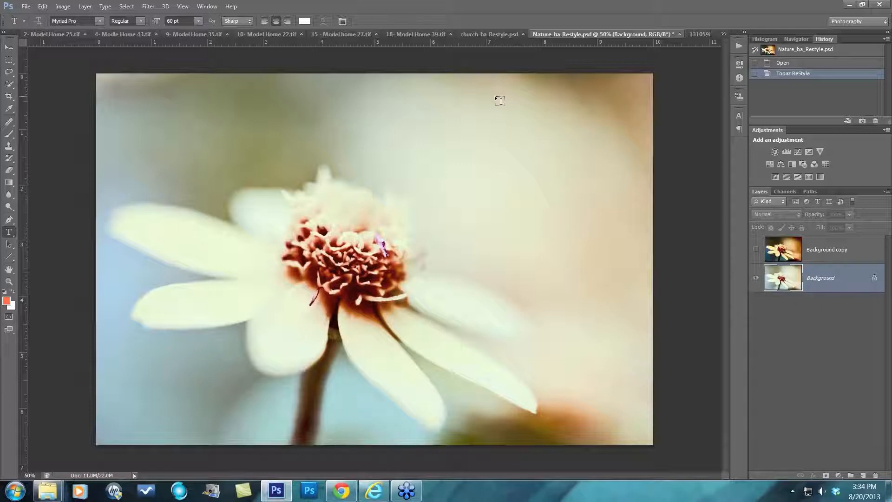
View the open images image.jpeg, 1142333_27294561.jpg and image_1.jpeg one after another
{"action": "left_click", "coordinate": [724, 33]}
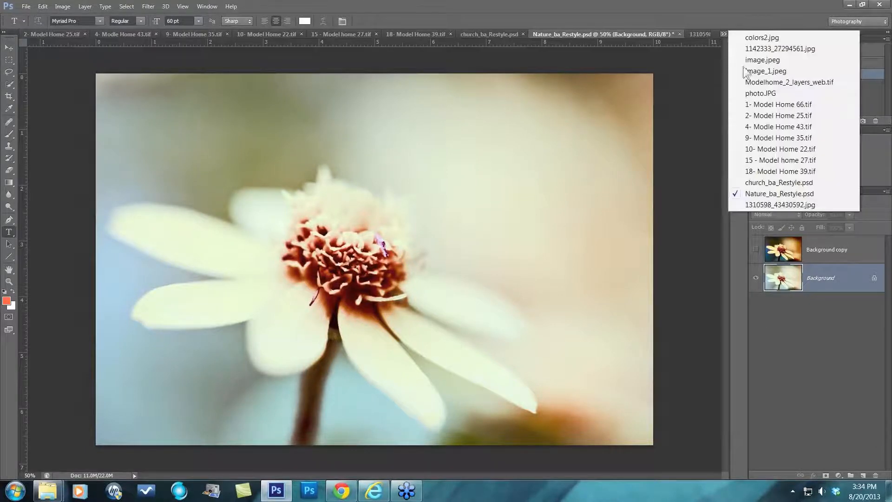
{"action": "left_click", "coordinate": [775, 60]}
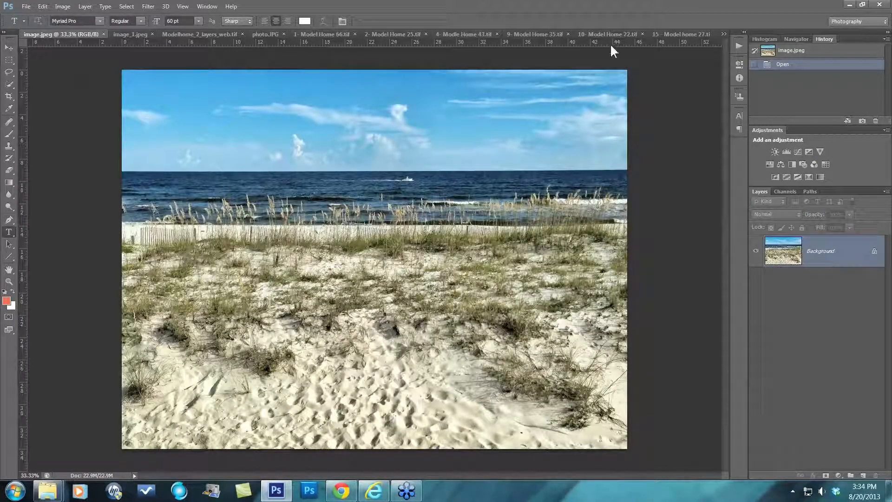
{"action": "left_click", "coordinate": [723, 34]}
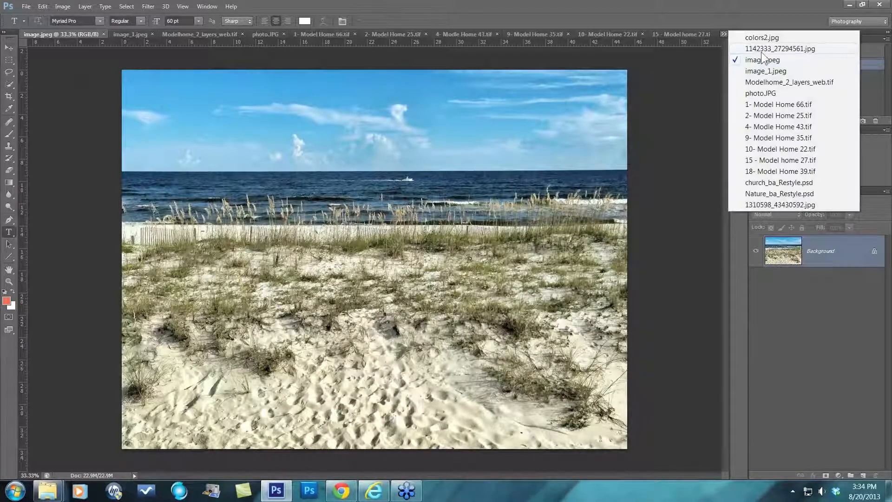
{"action": "left_click", "coordinate": [761, 52]}
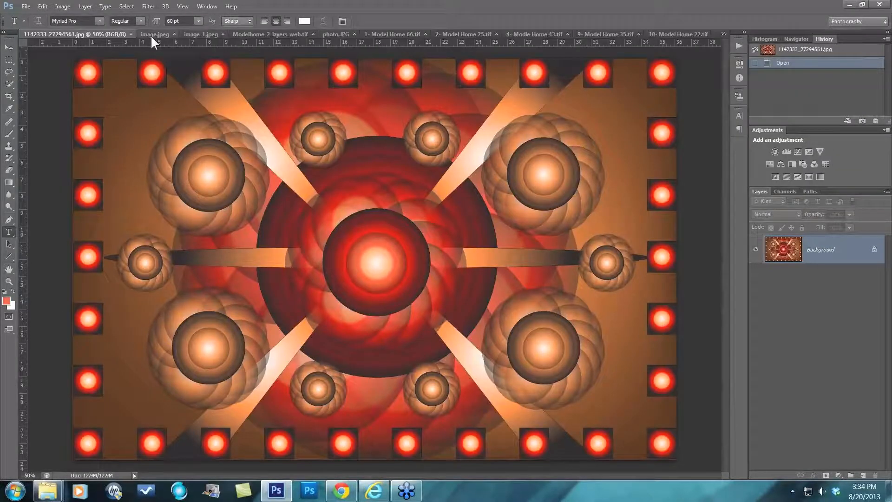
{"action": "left_click", "coordinate": [154, 34]}
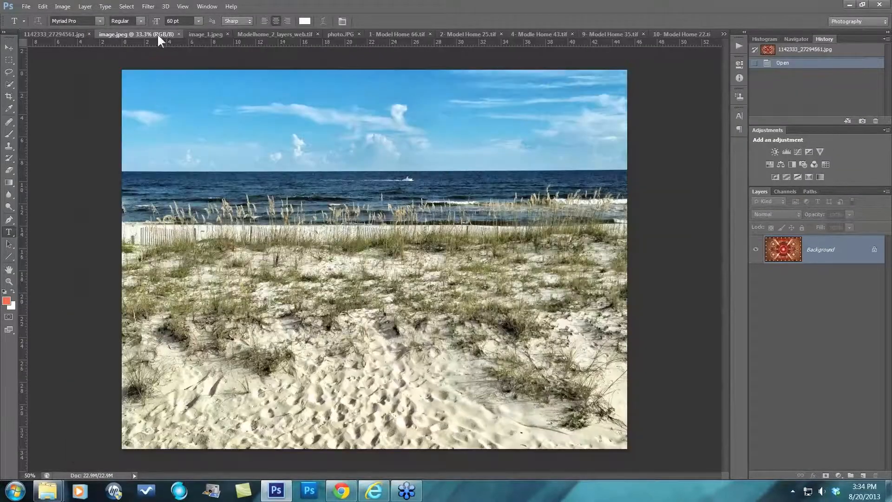
{"action": "left_click", "coordinate": [205, 35]}
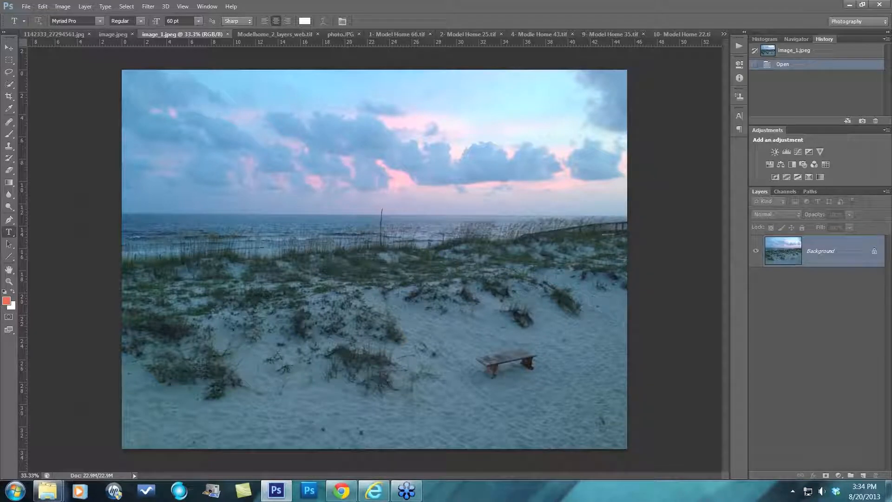
Switch to Chrome and bring up the stock.xchng page of the Conqueror photo
{"action": "key", "text": "alt+Tab"}
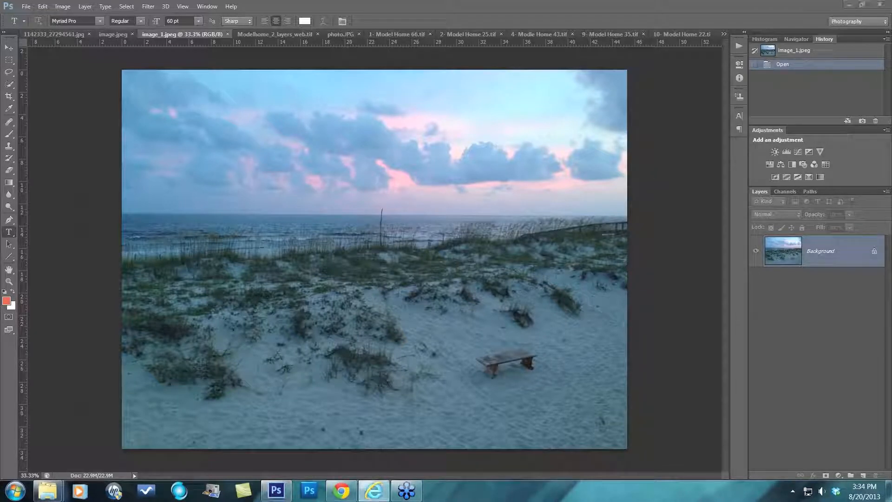
{"action": "left_click", "coordinate": [342, 493]}
{"action": "left_click", "coordinate": [373, 12]}
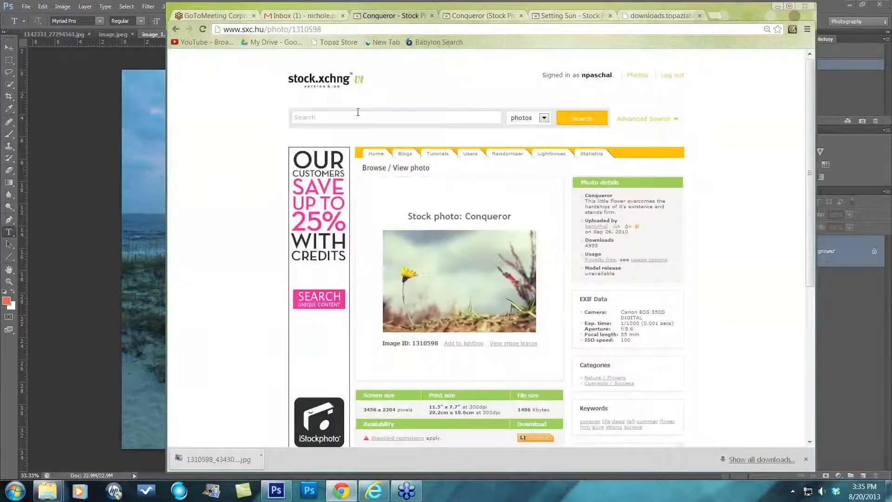
Search the stock.xchng photos for "beach sunset"
{"action": "left_click", "coordinate": [354, 116]}
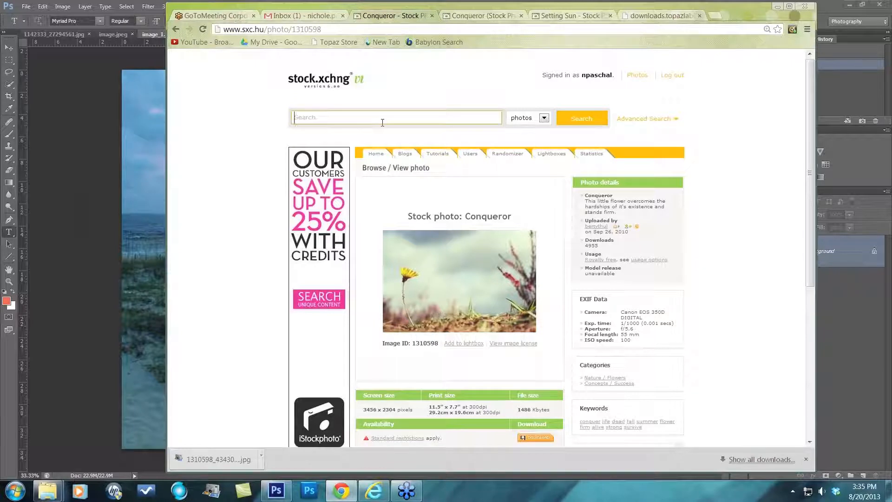
{"action": "type", "text": "beach"}
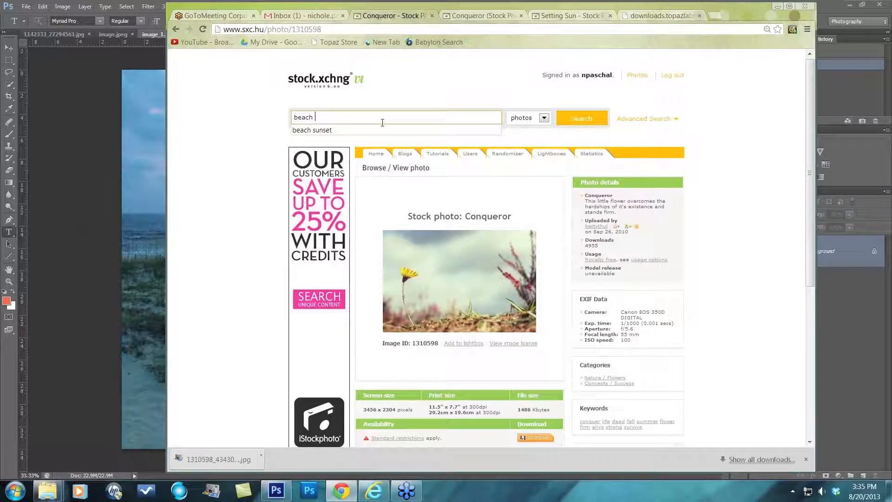
{"action": "type", "text": " sunset"}
{"action": "key", "text": "Return"}
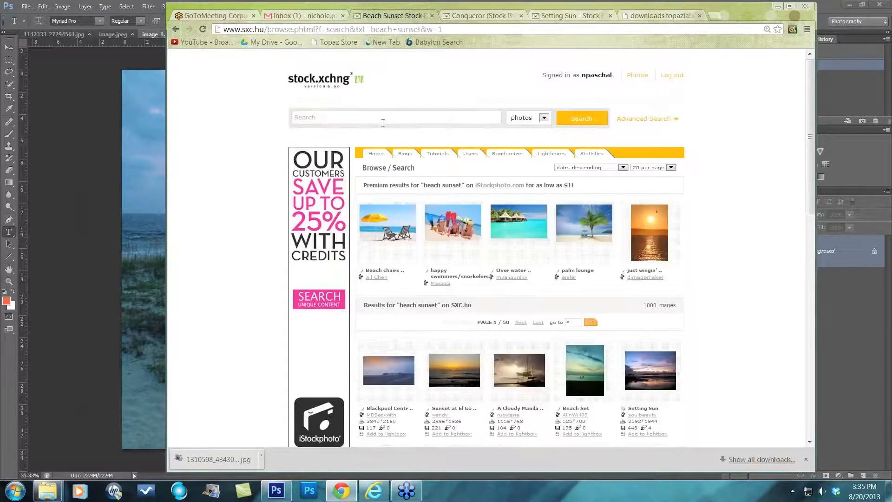
Browse the beach sunset results and open the page of the Setting Sun photo with the purple and orange sky
{"action": "scroll", "coordinate": [694, 223], "scroll_direction": "down", "scroll_amount": 3}
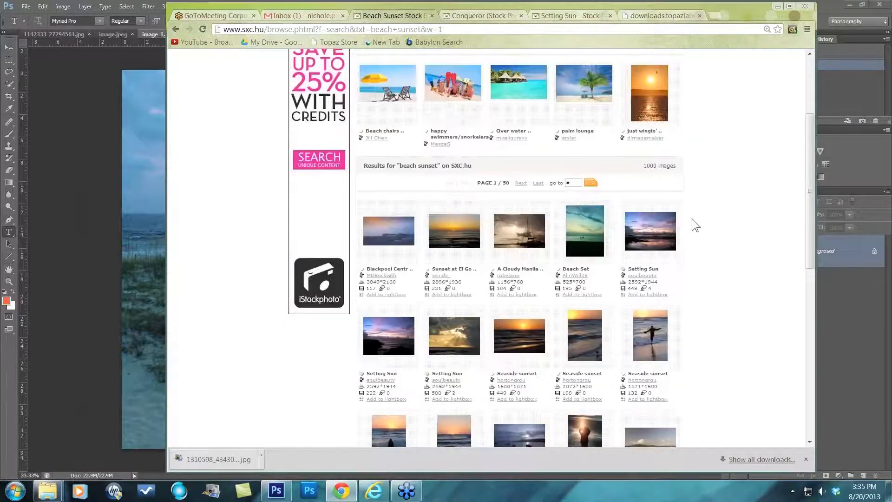
{"action": "scroll", "coordinate": [692, 220], "scroll_direction": "down", "scroll_amount": 2}
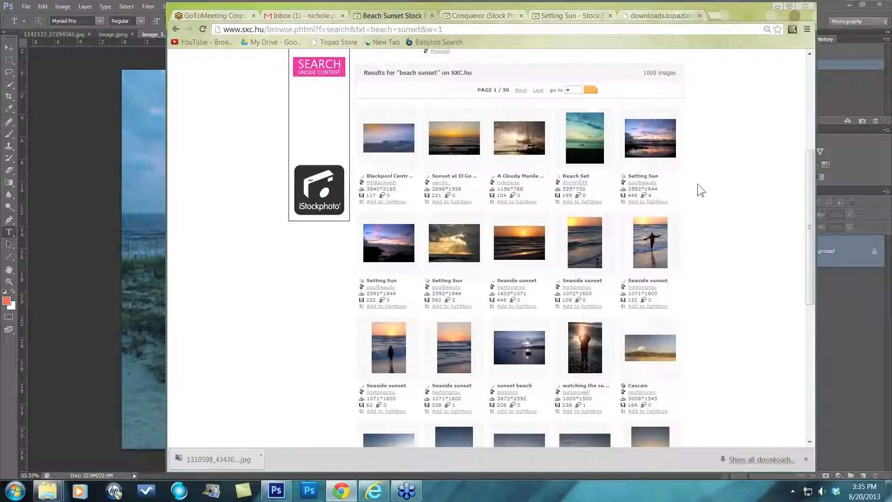
{"action": "scroll", "coordinate": [703, 199], "scroll_direction": "down", "scroll_amount": 3}
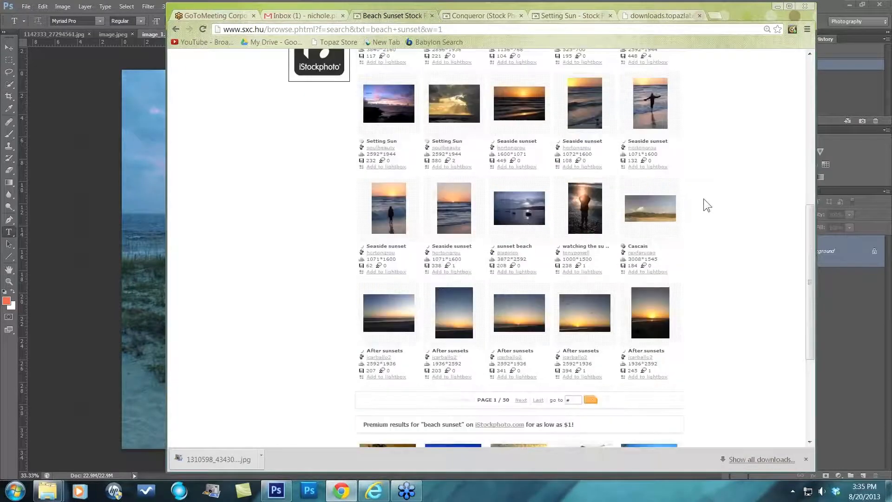
{"action": "scroll", "coordinate": [690, 143], "scroll_direction": "up", "scroll_amount": 2}
{"action": "left_click", "coordinate": [655, 101]}
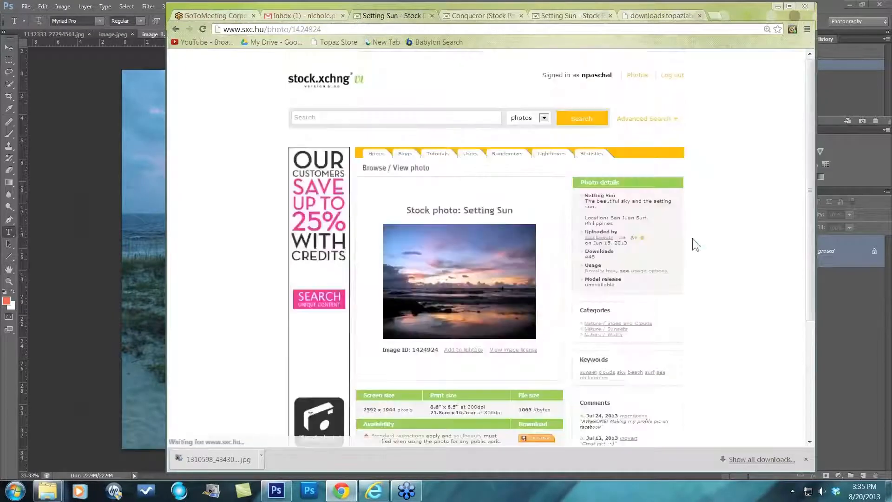
Open the Setting Sun photo at full size and save it to the Desktop as the JPG file 1424924_93907966
{"action": "left_click", "coordinate": [460, 277]}
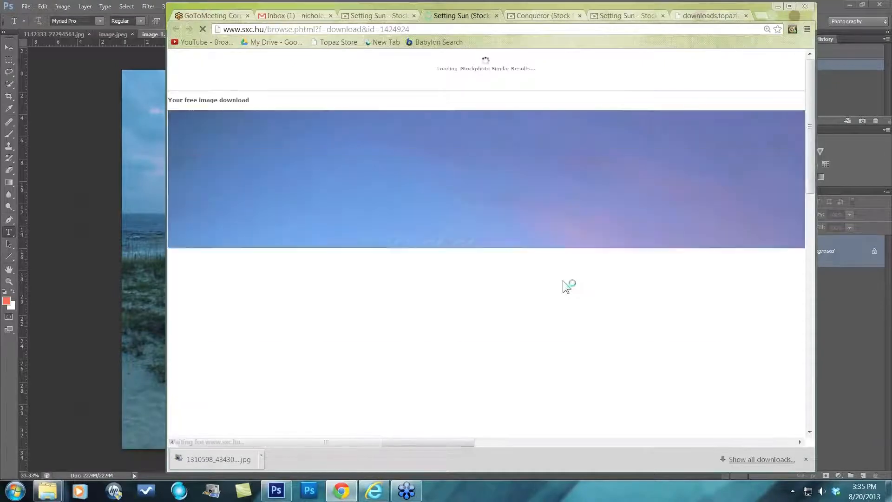
{"action": "scroll", "coordinate": [562, 270], "scroll_direction": "down", "scroll_amount": 8}
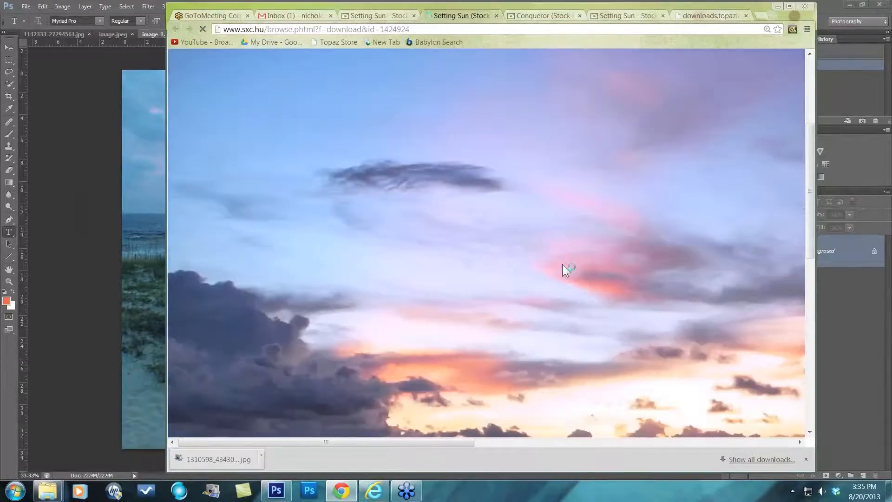
{"action": "scroll", "coordinate": [562, 265], "scroll_direction": "down", "scroll_amount": 10}
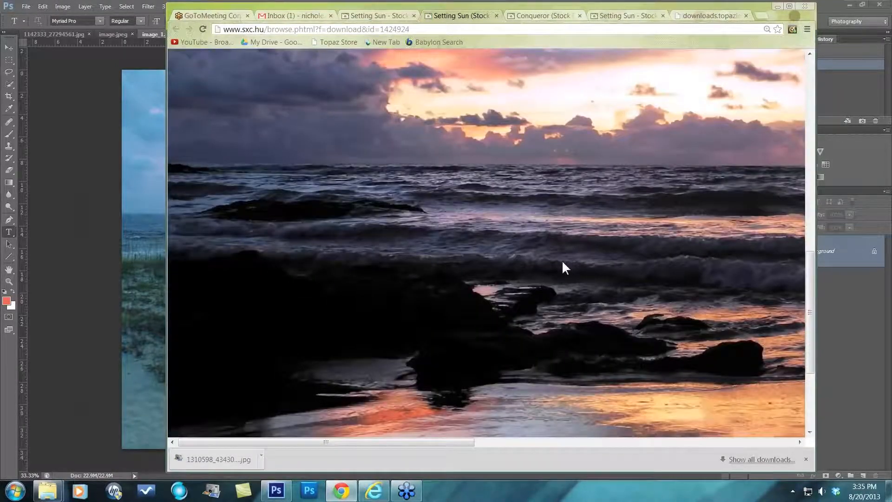
{"action": "scroll", "coordinate": [562, 262], "scroll_direction": "up", "scroll_amount": 6}
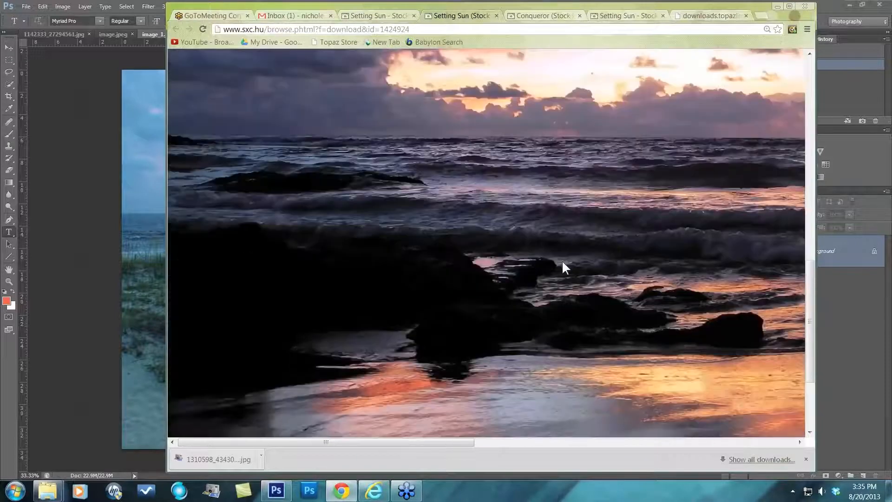
{"action": "scroll", "coordinate": [562, 260], "scroll_direction": "down", "scroll_amount": 3}
{"action": "right_click", "coordinate": [506, 235]}
{"action": "left_click", "coordinate": [535, 244]}
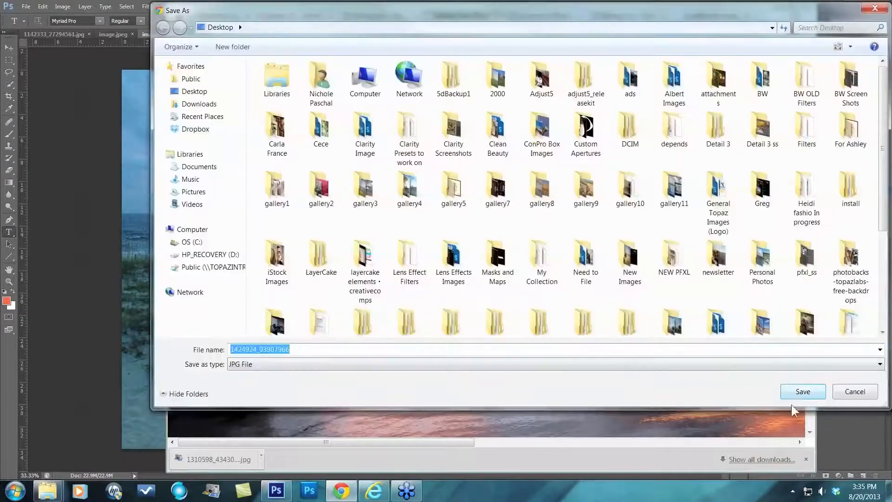
{"action": "left_click", "coordinate": [801, 392]}
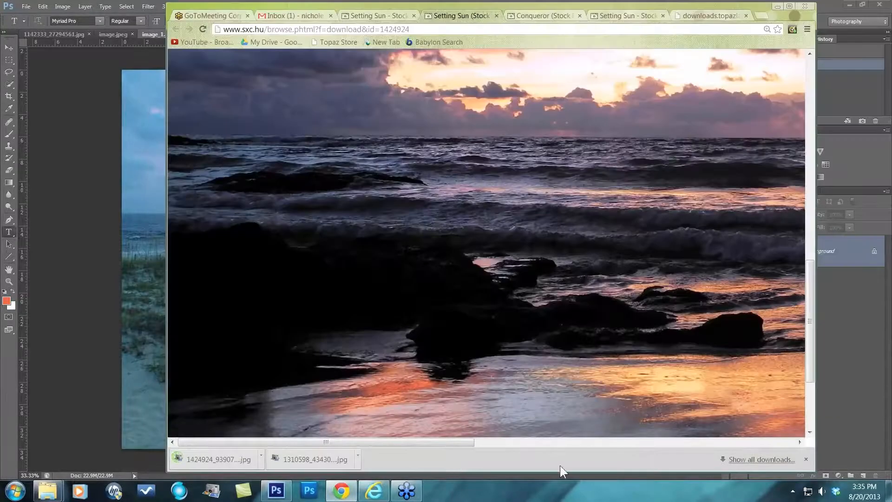
Switch to Photoshop and open the file 1424924_93907966 from the Desktop
{"action": "left_click", "coordinate": [63, 395]}
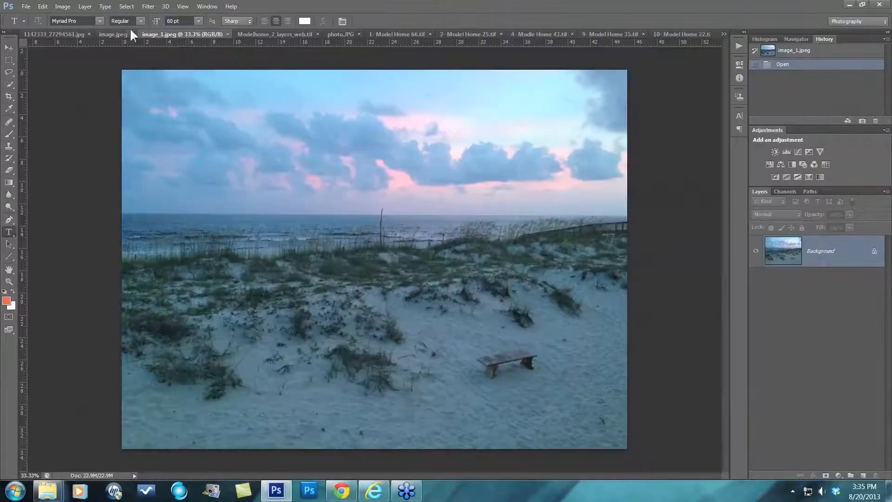
{"action": "left_click", "coordinate": [24, 5]}
{"action": "left_click", "coordinate": [32, 27]}
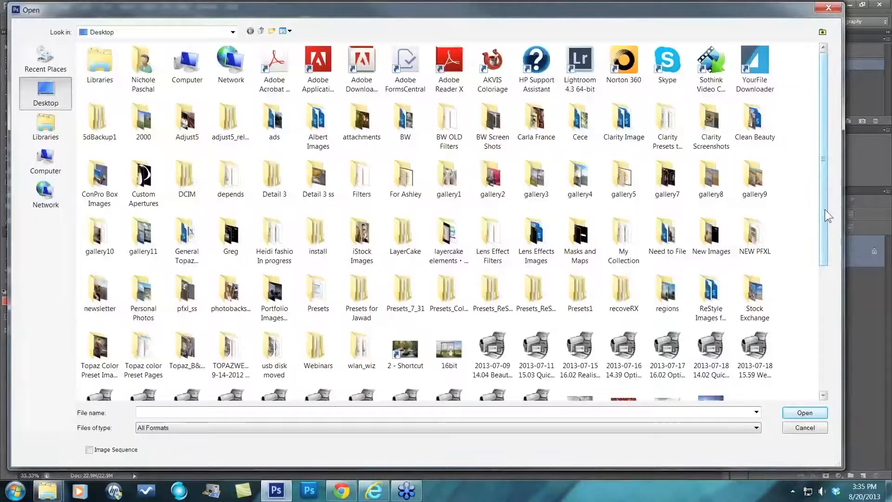
{"action": "left_click_drag", "start_coordinate": [826, 211], "coordinate": [822, 331]}
{"action": "left_click", "coordinate": [710, 211]}
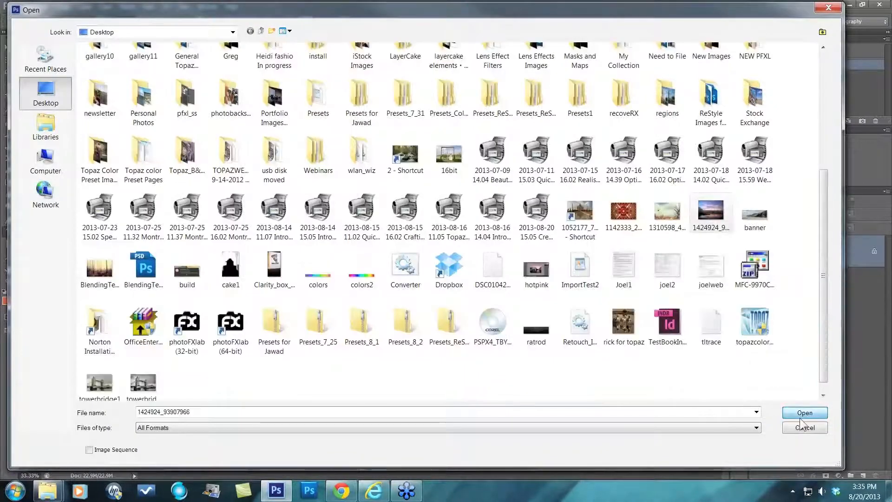
{"action": "left_click", "coordinate": [800, 419]}
Launch the Topaz ReStyle filter on the sunset photo and reset its adjustments to the original look
{"action": "left_click", "coordinate": [148, 6]}
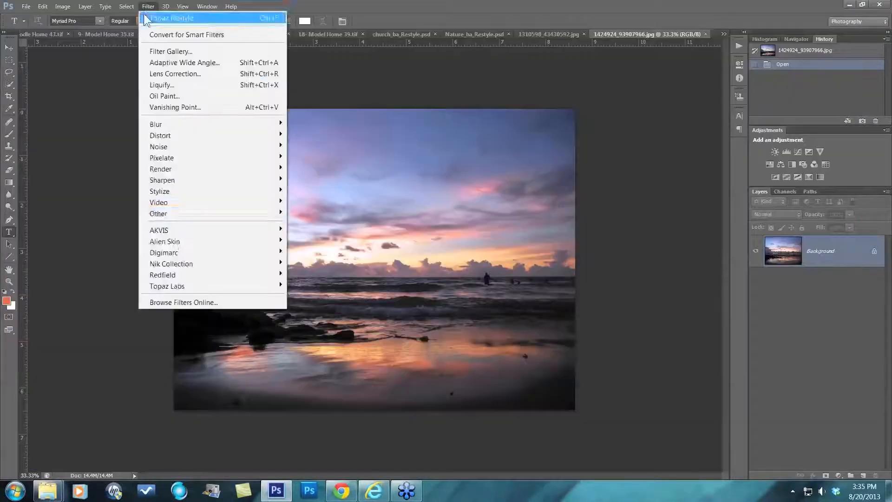
{"action": "mouse_move", "coordinate": [243, 289]}
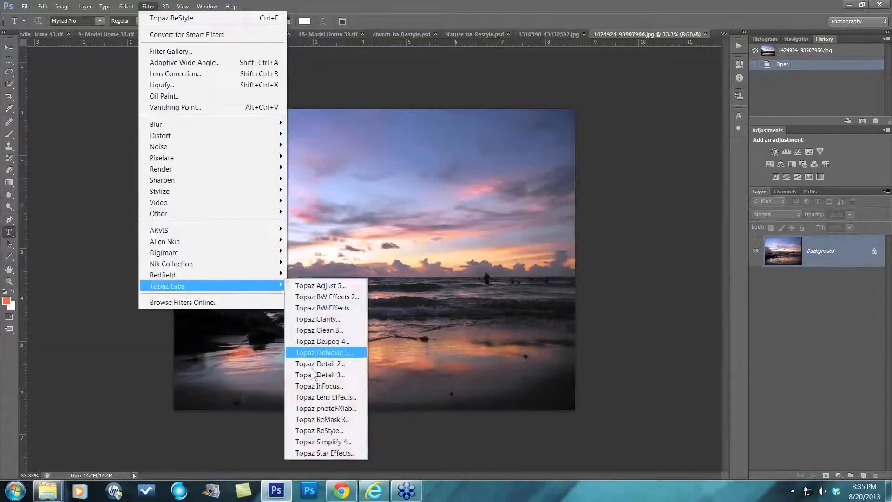
{"action": "left_click", "coordinate": [319, 430]}
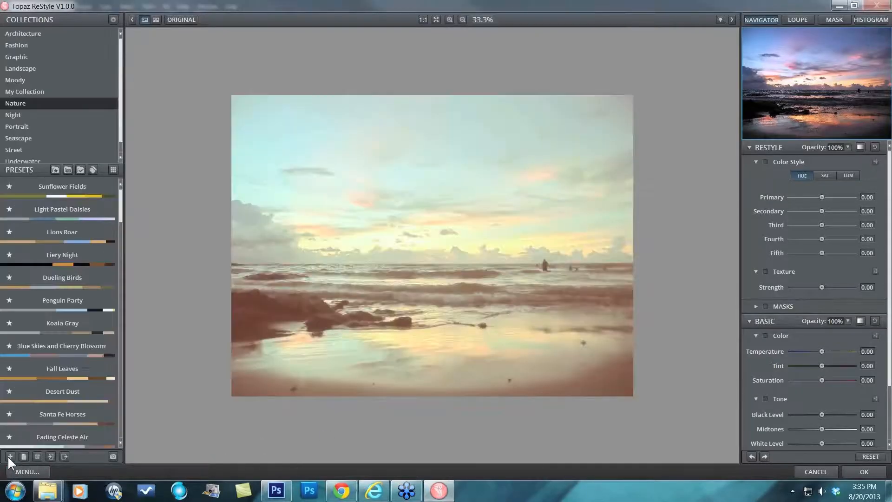
{"action": "left_click", "coordinate": [622, 398]}
{"action": "left_click_drag", "start_coordinate": [671, 375], "coordinate": [677, 370]}
{"action": "left_click", "coordinate": [872, 458]}
Save the photo's color style as the preset Beach Sunset I in My Collection, and leave Topaz ReStyle without applying it
{"action": "left_click", "coordinate": [10, 456]}
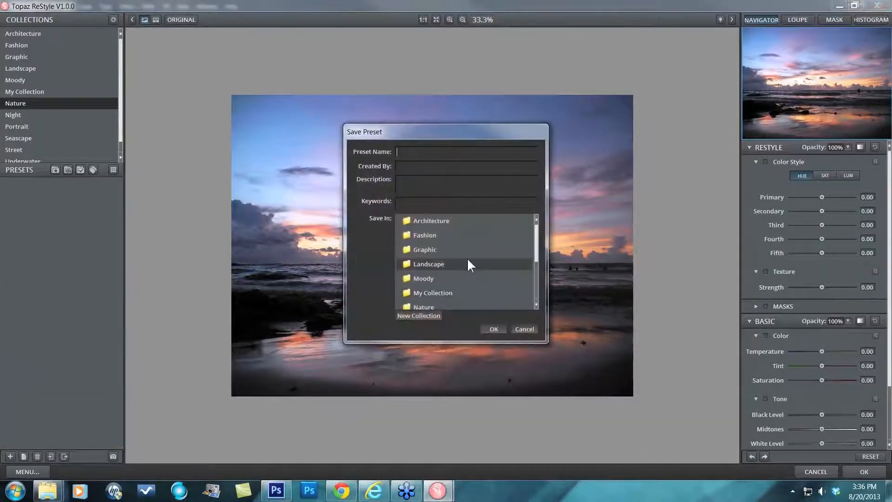
{"action": "type", "text": "Beach Sunset I"}
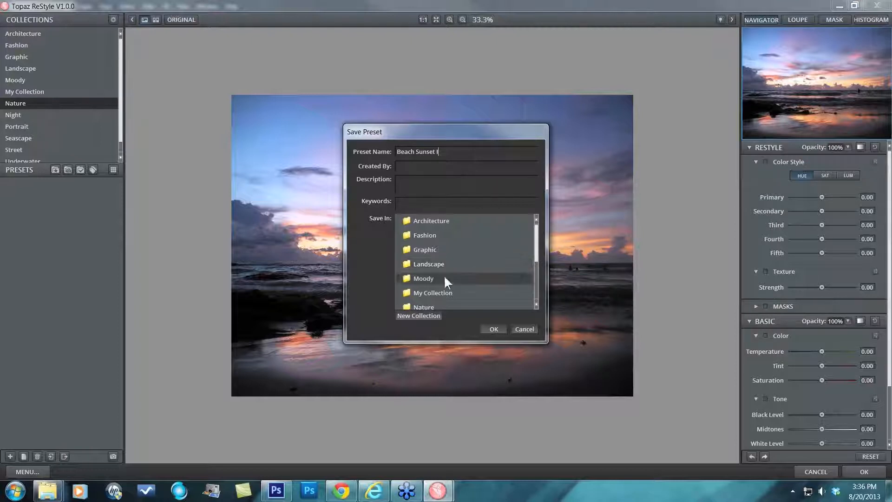
{"action": "left_click", "coordinate": [440, 291]}
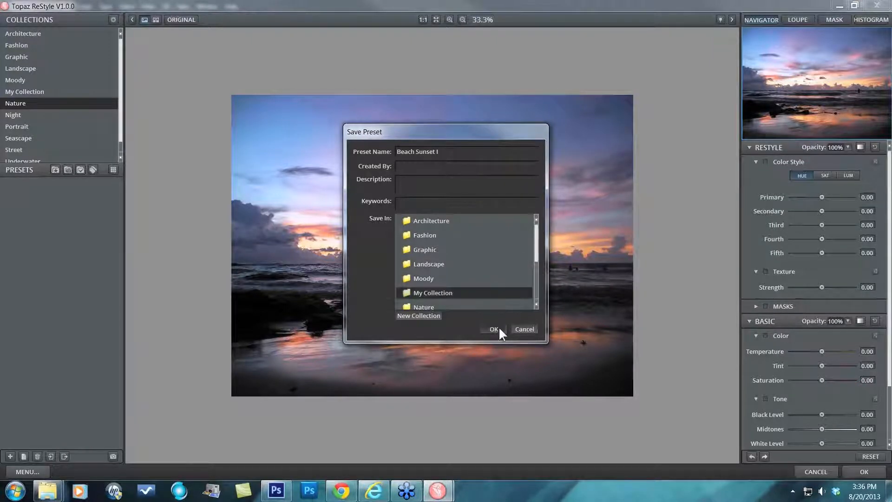
{"action": "left_click", "coordinate": [497, 328]}
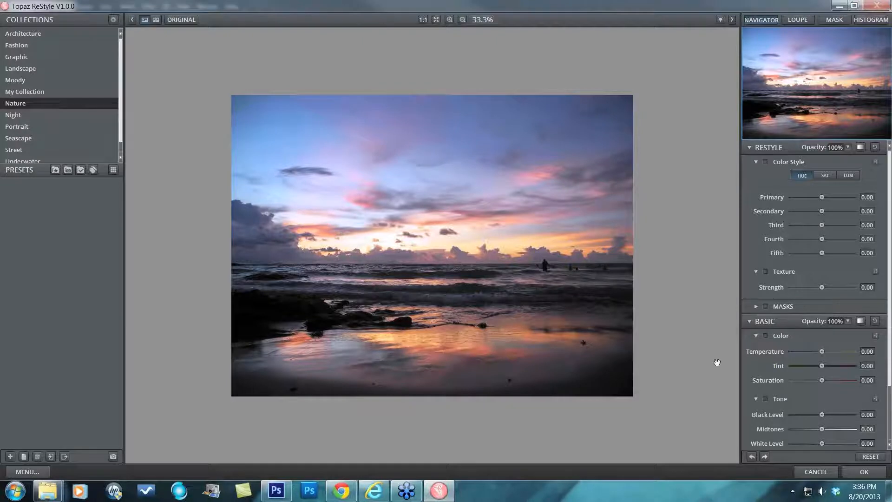
{"action": "left_click", "coordinate": [824, 471]}
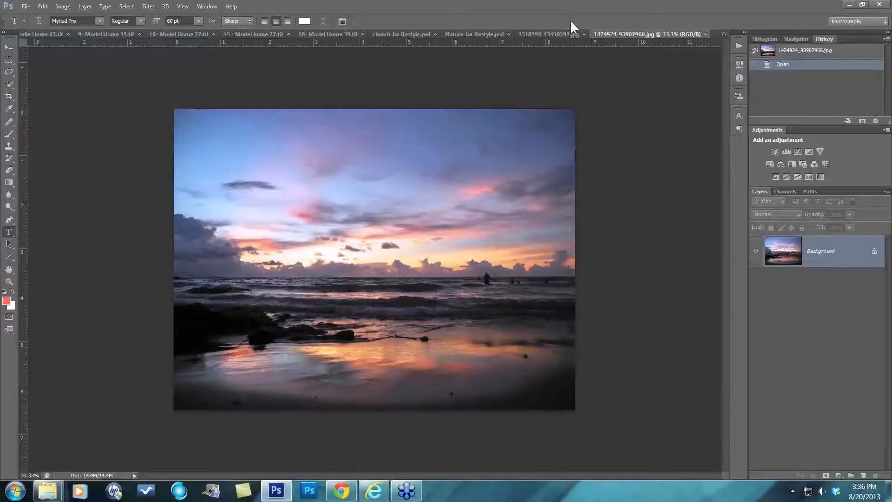
Bring up the open beach dunes photo image_1.jpeg and launch the Topaz ReStyle filter on it
{"action": "left_click", "coordinate": [545, 32]}
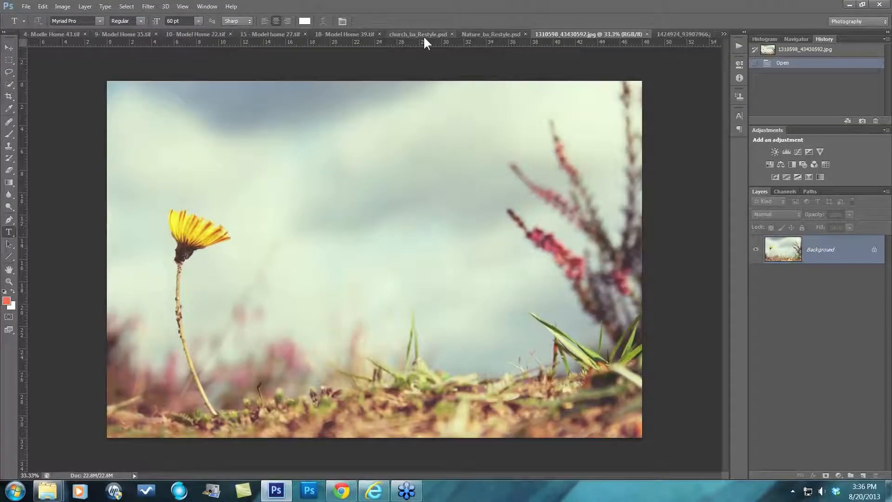
{"action": "left_click", "coordinate": [723, 34]}
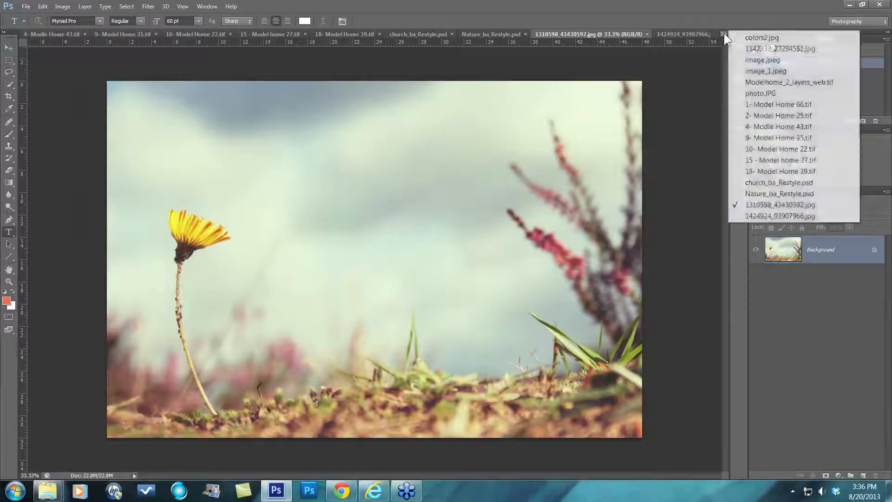
{"action": "left_click", "coordinate": [758, 71]}
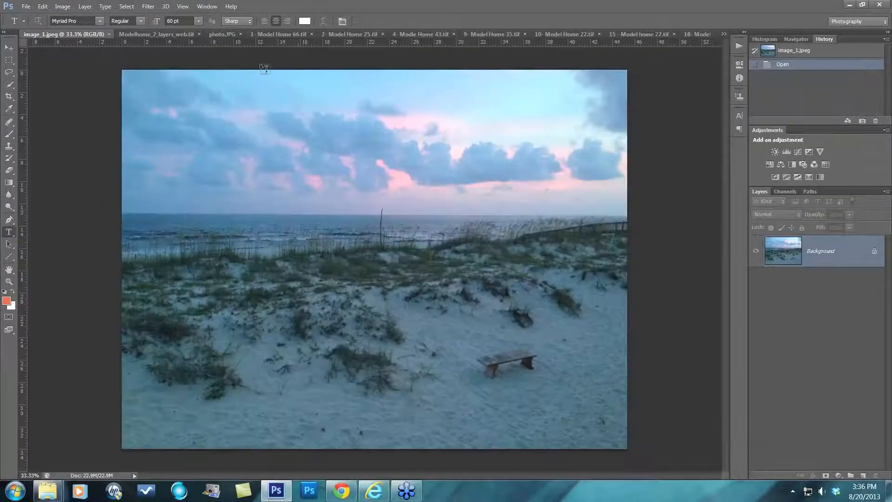
{"action": "left_click", "coordinate": [152, 6]}
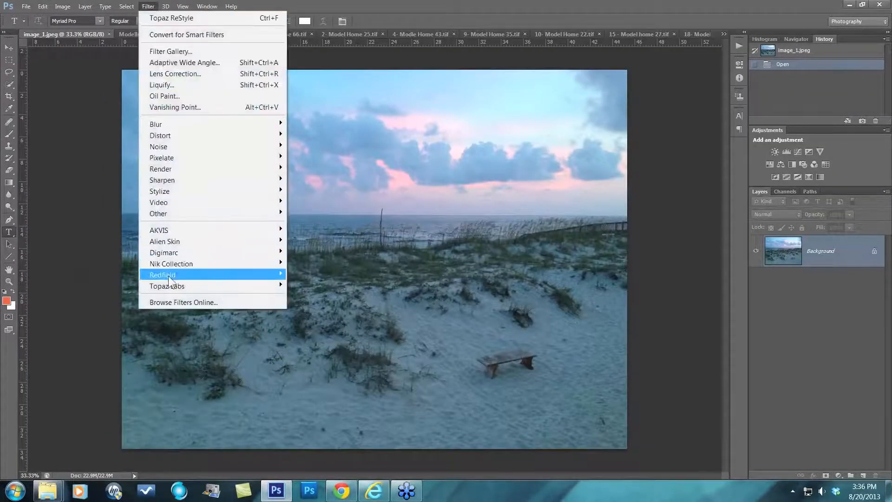
{"action": "mouse_move", "coordinate": [169, 286]}
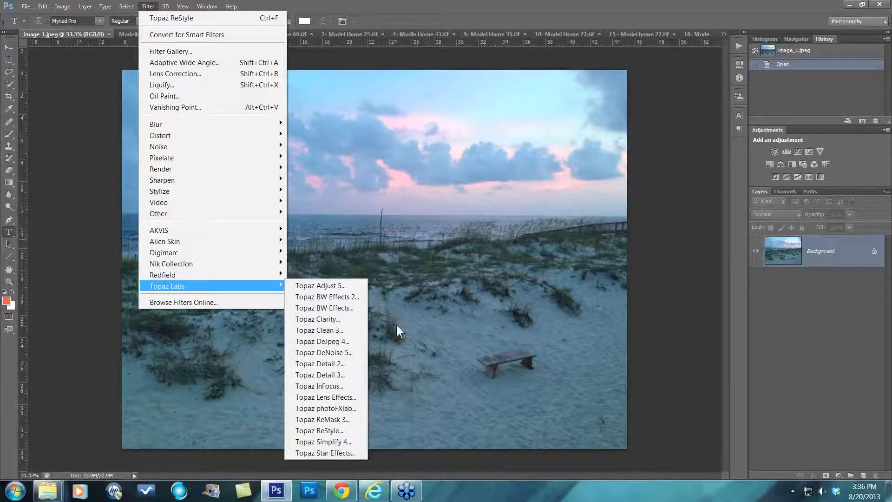
{"action": "left_click", "coordinate": [331, 431]}
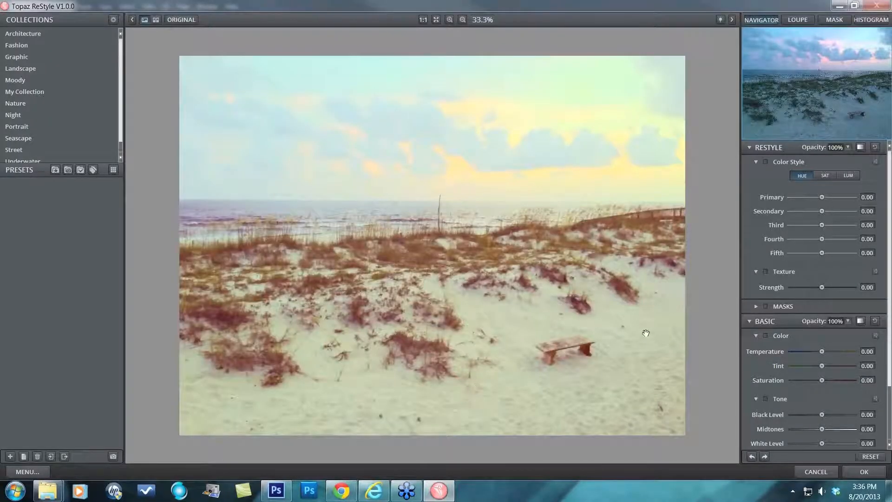
Reset the carried-over style and choose the Beach Sunset I preset from My Collection for the dunes photo
{"action": "left_click", "coordinate": [871, 457]}
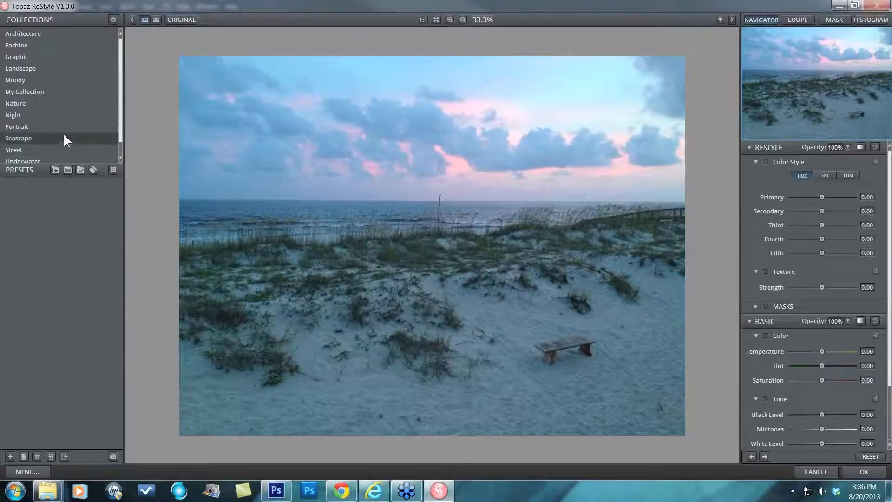
{"action": "left_click_drag", "start_coordinate": [119, 87], "coordinate": [118, 108]}
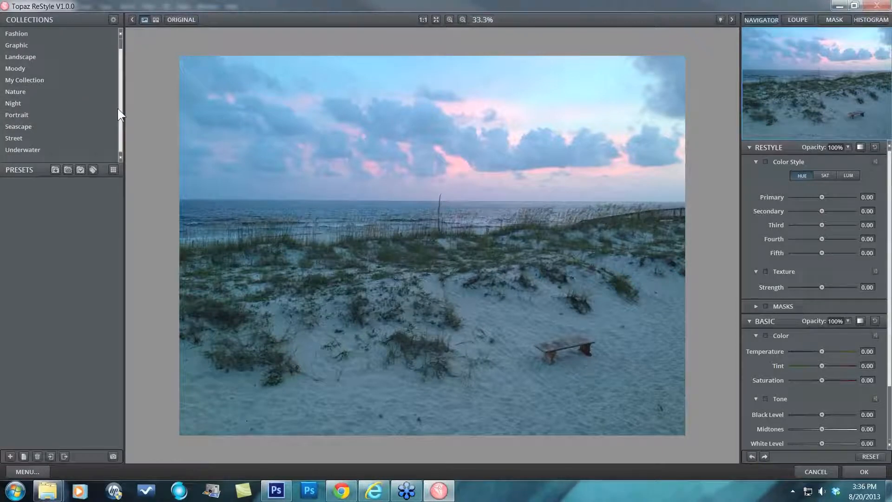
{"action": "left_click", "coordinate": [38, 81]}
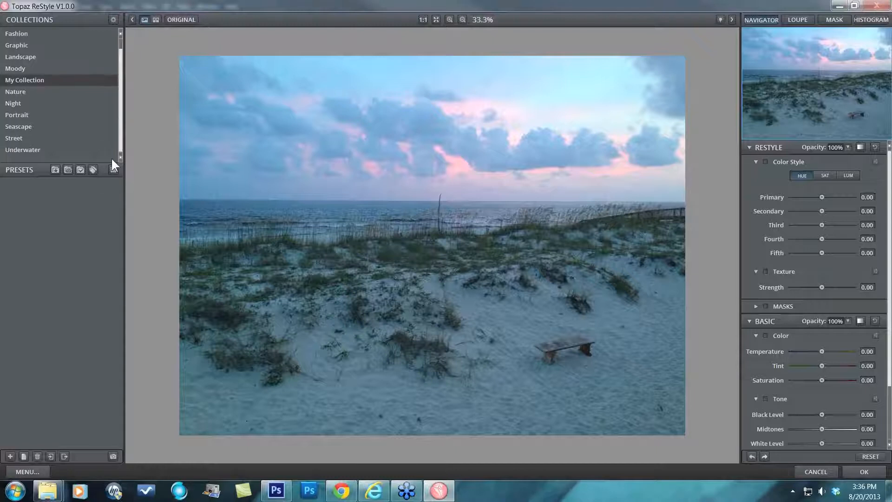
{"action": "mouse_move", "coordinate": [107, 186]}
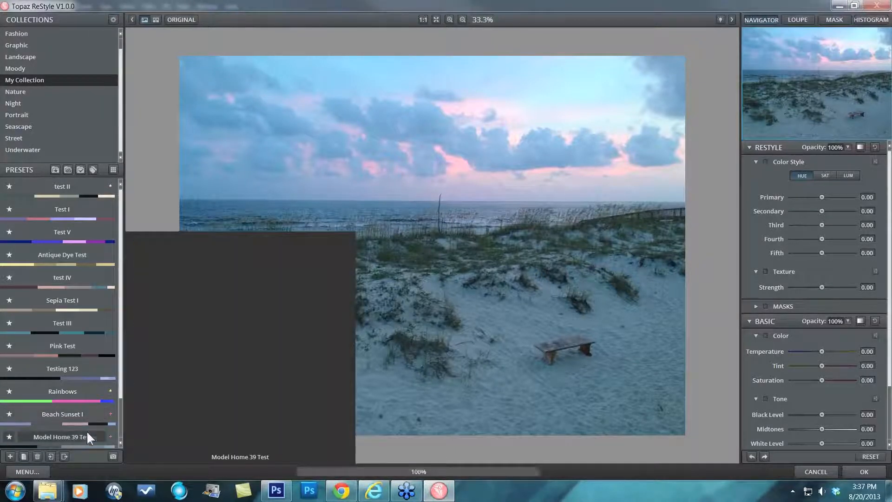
{"action": "left_click", "coordinate": [79, 412]}
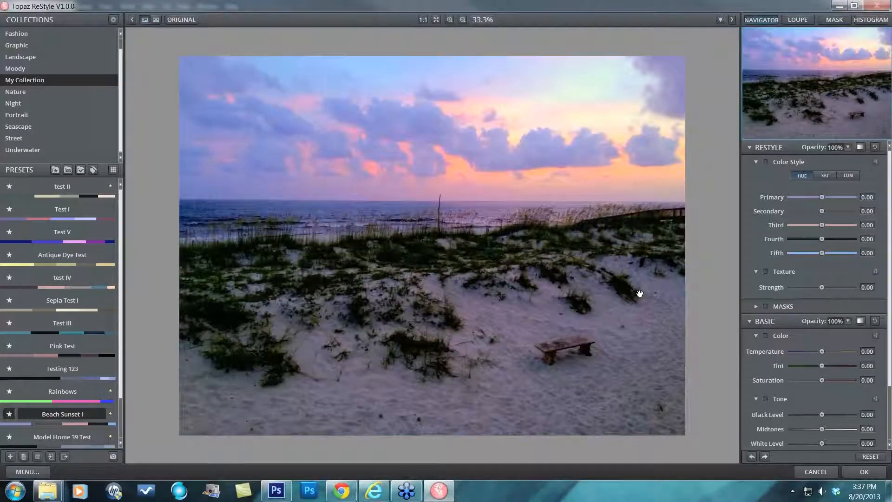
Compare the dunes photo with its unprocessed version and lower the ReStyle opacity to 78%, keeping the Normal blend mode
{"action": "left_click", "coordinate": [640, 293]}
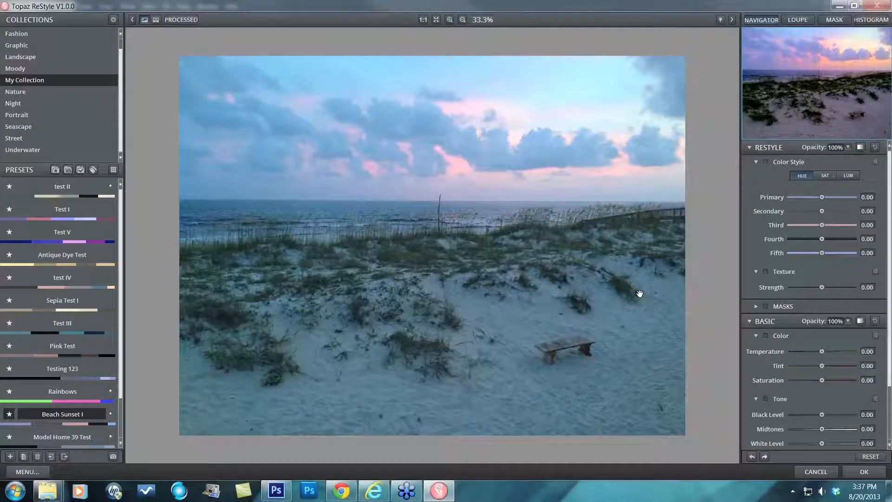
{"action": "left_click", "coordinate": [640, 293]}
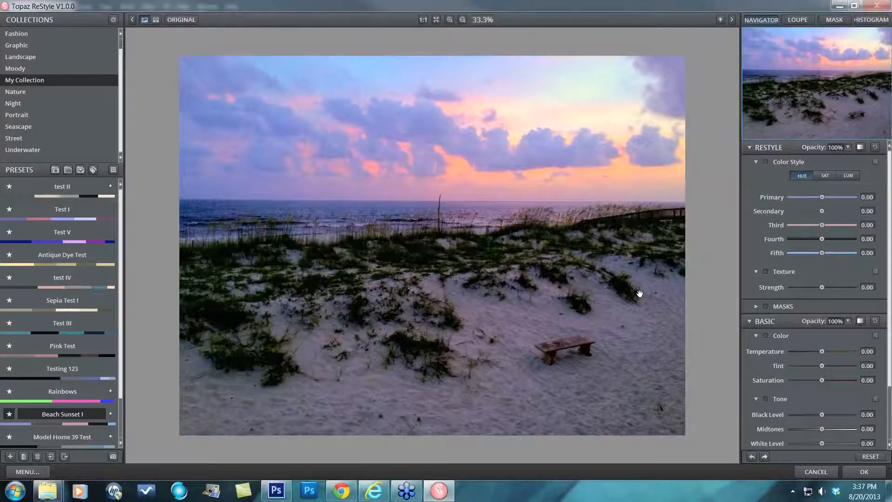
{"action": "left_click", "coordinate": [859, 145]}
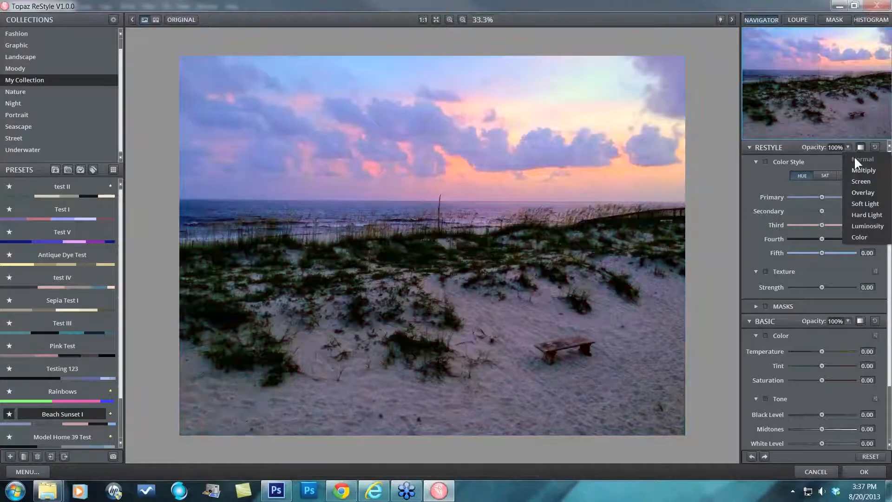
{"action": "left_click", "coordinate": [855, 160]}
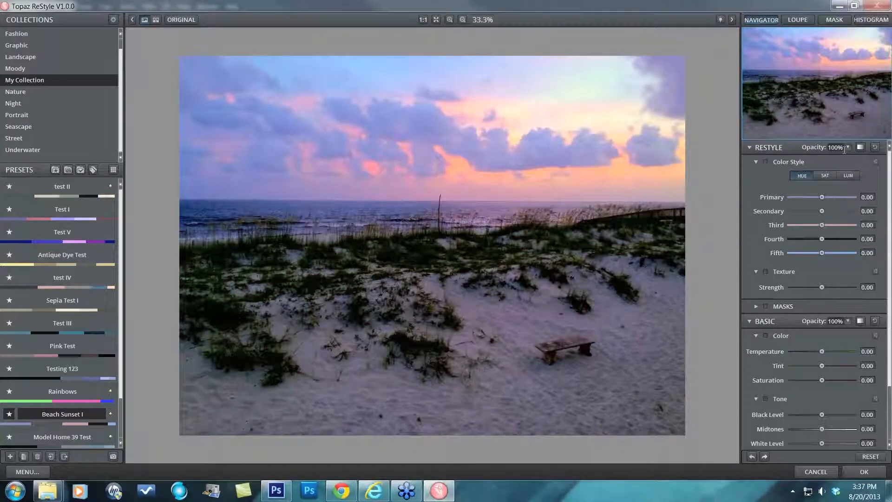
{"action": "left_click", "coordinate": [884, 377]}
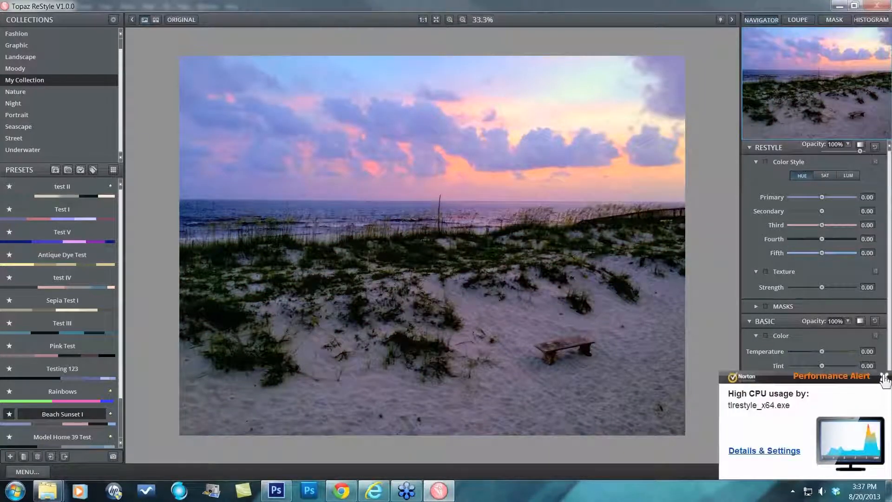
{"action": "left_click", "coordinate": [860, 145]}
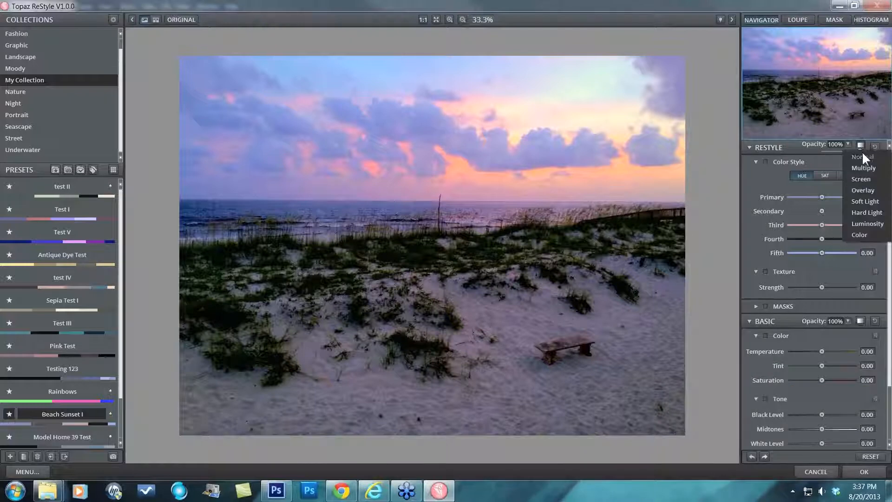
{"action": "left_click", "coordinate": [861, 157]}
{"action": "mouse_move", "coordinate": [862, 150]}
{"action": "left_mouse_down"}
{"action": "mouse_move", "coordinate": [844, 149]}
{"action": "mouse_move", "coordinate": [855, 149]}
{"action": "left_mouse_up"}
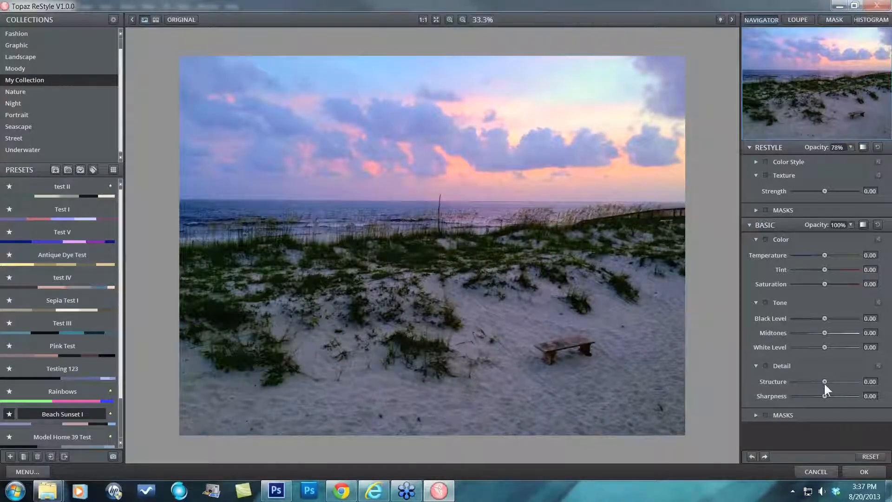
Set the Detail Structure to 0.16, and try a shift of the Midtones before returning them to 0.00
{"action": "mouse_move", "coordinate": [823, 382]}
{"action": "left_mouse_down"}
{"action": "mouse_move", "coordinate": [838, 378]}
{"action": "mouse_move", "coordinate": [829, 378]}
{"action": "left_mouse_up"}
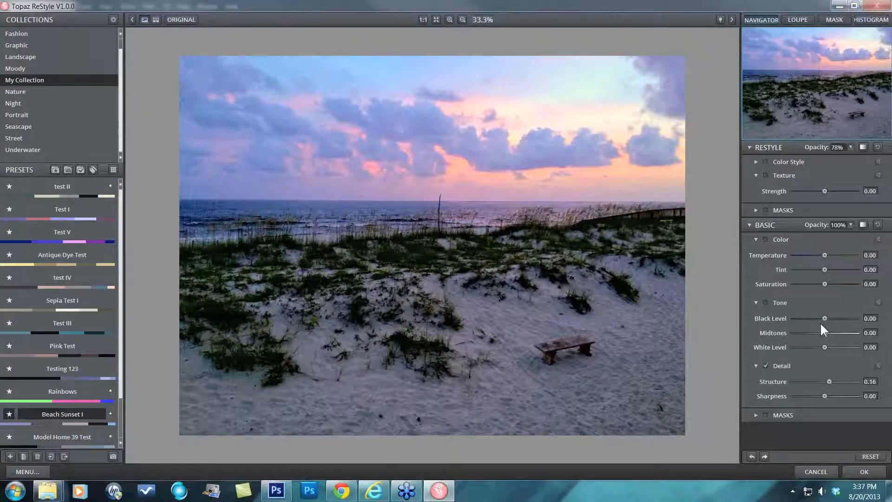
{"action": "left_click_drag", "start_coordinate": [823, 330], "coordinate": [817, 331]}
{"action": "left_click_drag", "start_coordinate": [816, 330], "coordinate": [824, 330]}
Show the My Collection presets as a grid of large previews and look through how they render the dunes photo
{"action": "mouse_move", "coordinate": [75, 415]}
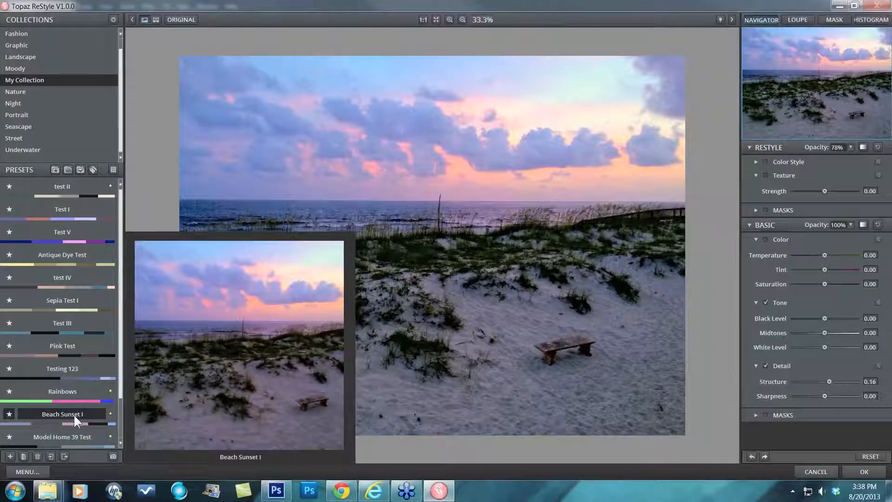
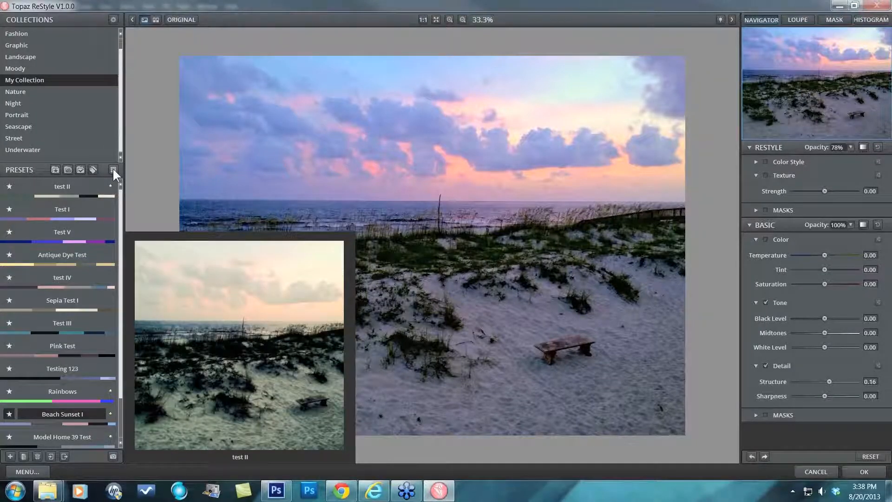
{"action": "left_click", "coordinate": [113, 170]}
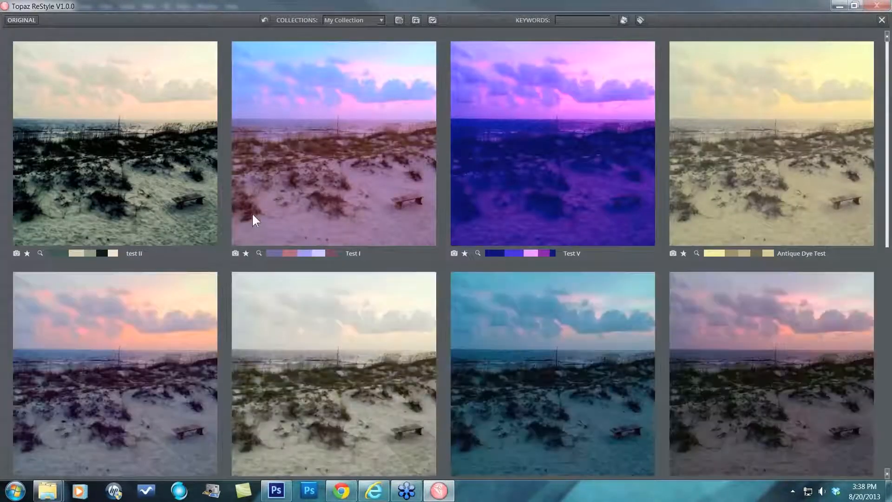
{"action": "scroll", "coordinate": [252, 213], "scroll_direction": "down", "scroll_amount": 3}
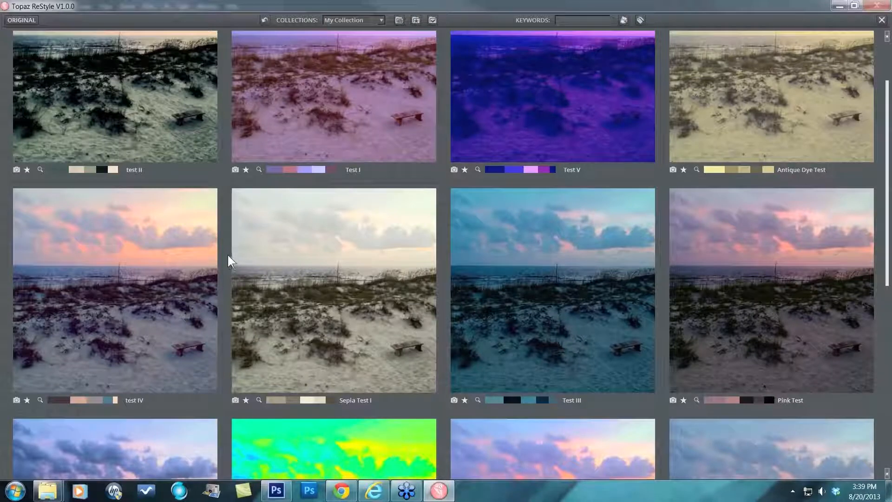
{"action": "scroll", "coordinate": [227, 255], "scroll_direction": "down", "scroll_amount": 1}
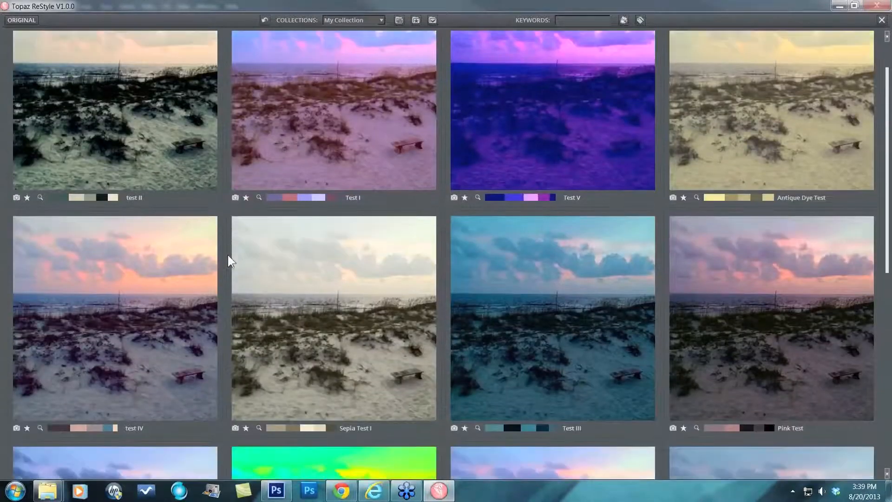
{"action": "scroll", "coordinate": [227, 253], "scroll_direction": "down", "scroll_amount": 9}
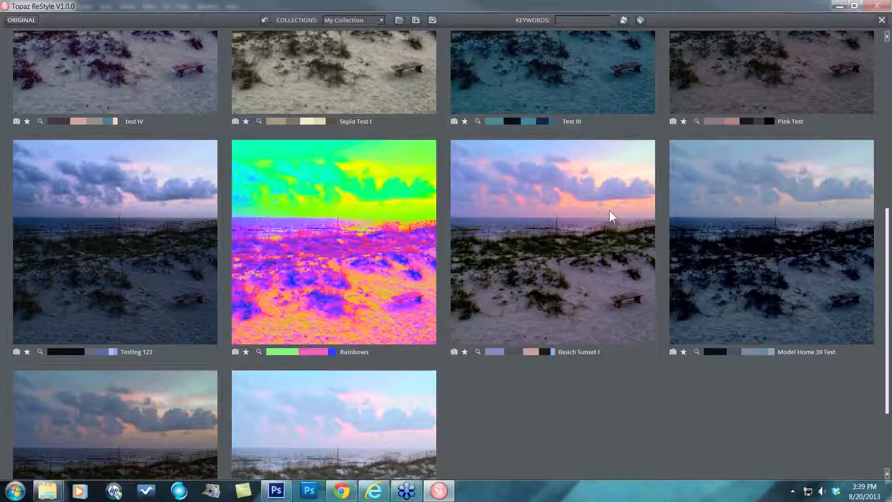
{"action": "scroll", "coordinate": [609, 210], "scroll_direction": "down", "scroll_amount": 2}
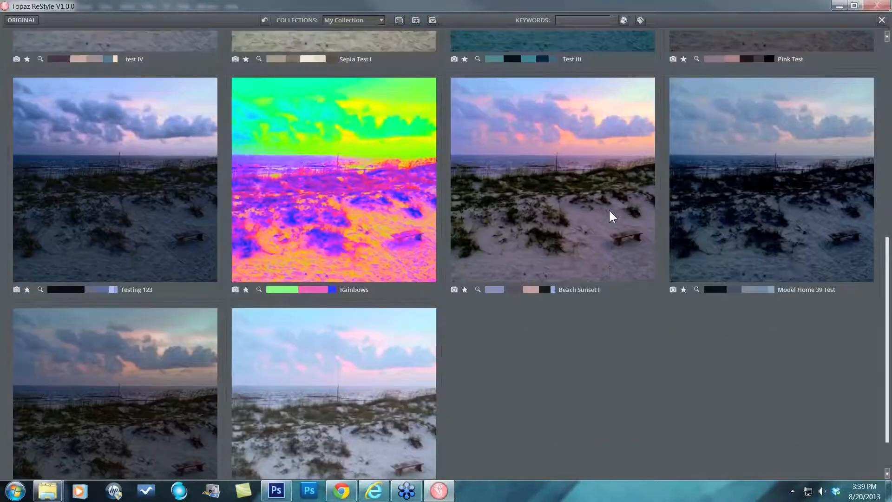
{"action": "scroll", "coordinate": [609, 211], "scroll_direction": "up", "scroll_amount": 4}
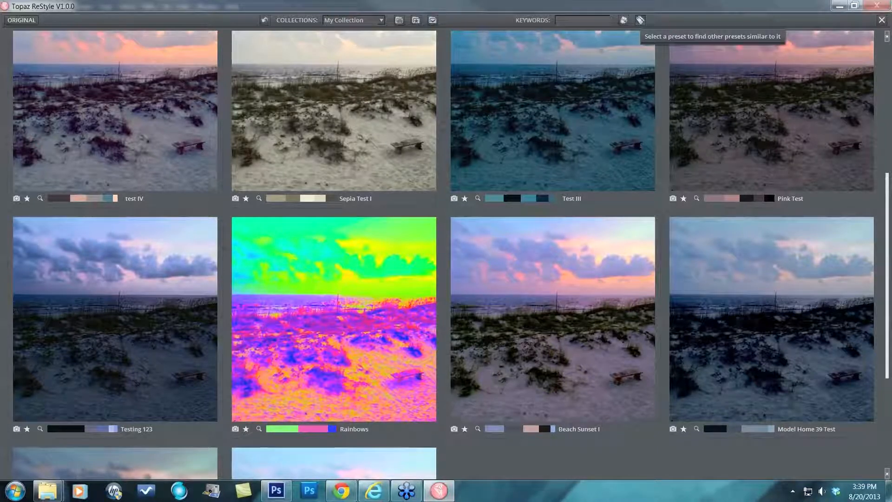
Find presets similar to Beach Sunset I and look through their previews on the dunes photo
{"action": "left_click", "coordinate": [640, 20]}
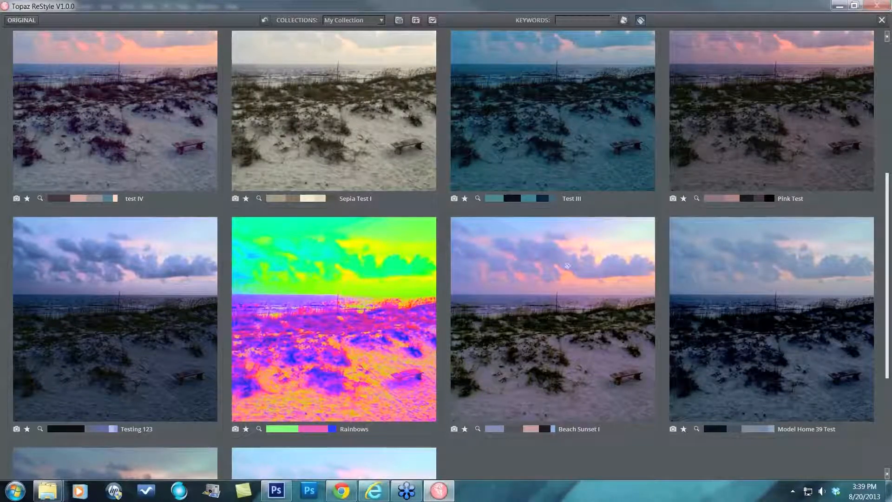
{"action": "left_click", "coordinate": [561, 313]}
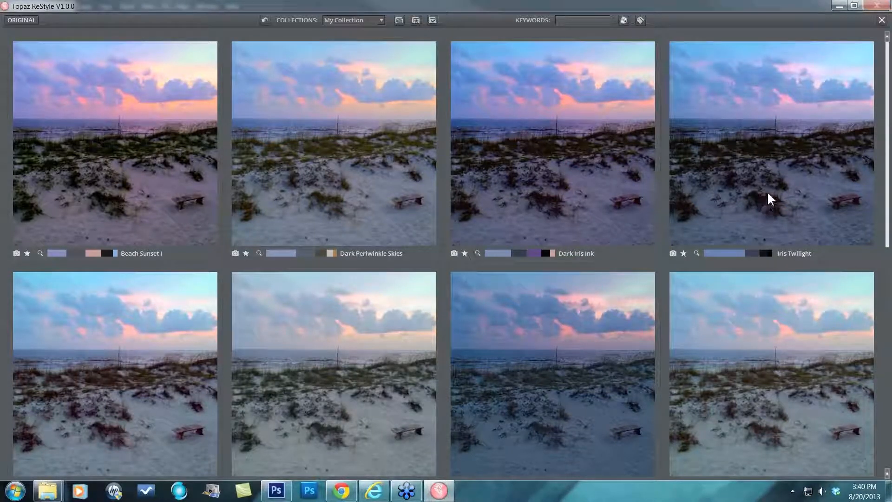
{"action": "scroll", "coordinate": [768, 190], "scroll_direction": "down", "scroll_amount": 5}
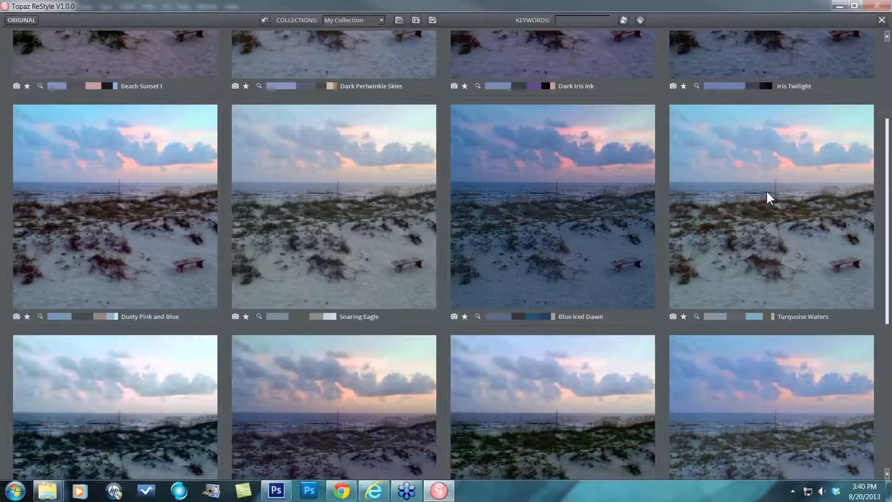
{"action": "scroll", "coordinate": [767, 191], "scroll_direction": "down", "scroll_amount": 5}
{"action": "scroll", "coordinate": [765, 186], "scroll_direction": "down", "scroll_amount": 4}
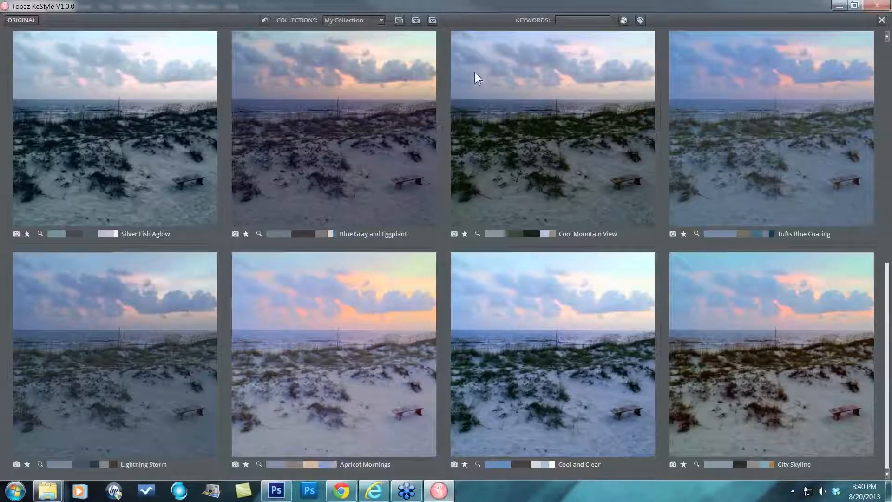
Find presets similar to City Skyline and examine how their previews change the dunes photo
{"action": "left_click", "coordinate": [642, 23]}
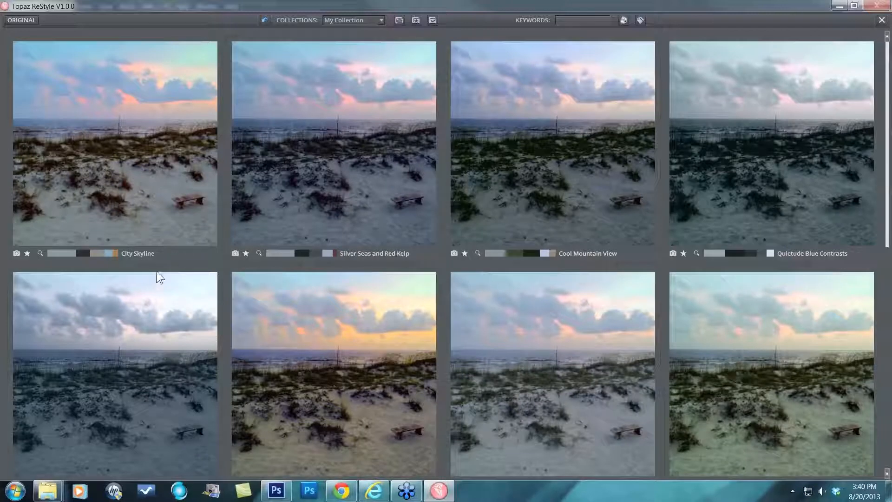
{"action": "scroll", "coordinate": [156, 270], "scroll_direction": "down", "scroll_amount": 3}
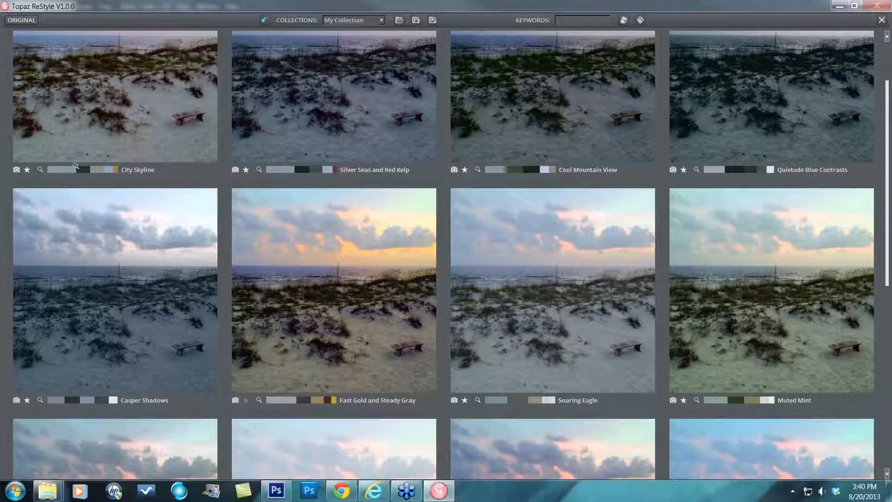
{"action": "scroll", "coordinate": [95, 184], "scroll_direction": "up", "scroll_amount": 1}
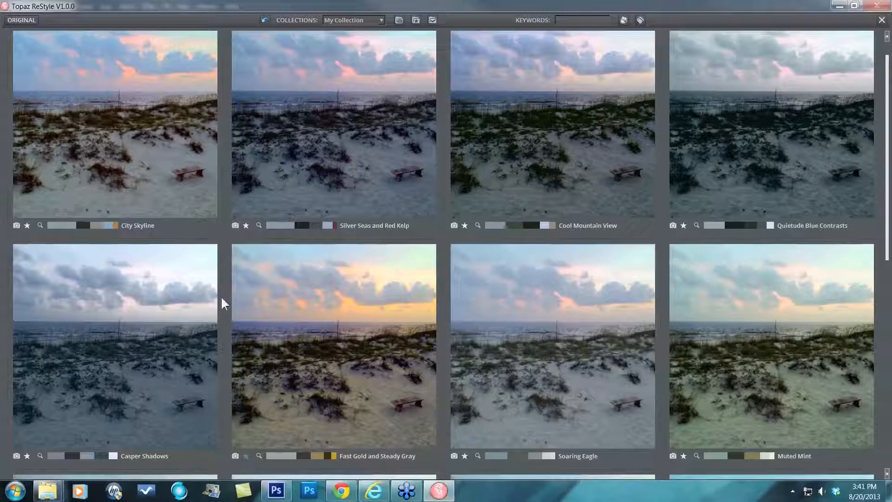
{"action": "scroll", "coordinate": [221, 295], "scroll_direction": "down", "scroll_amount": 2}
{"action": "scroll", "coordinate": [221, 295], "scroll_direction": "down", "scroll_amount": 4}
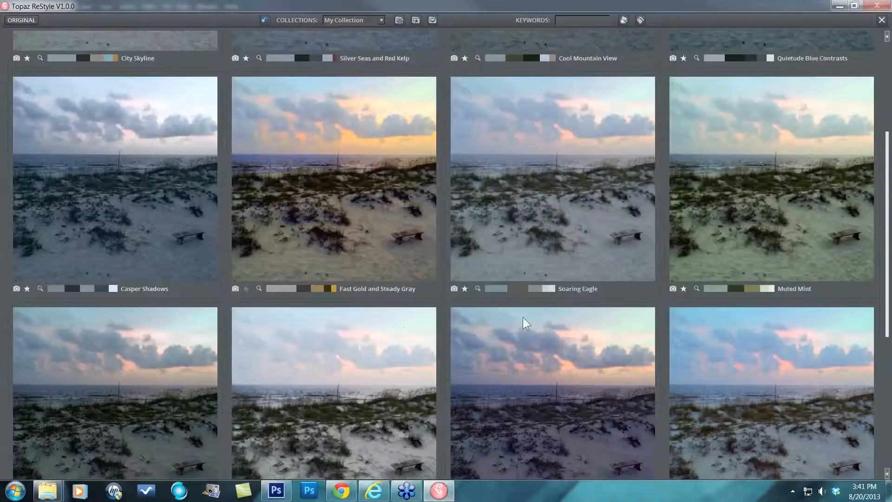
{"action": "scroll", "coordinate": [523, 317], "scroll_direction": "down", "scroll_amount": 5}
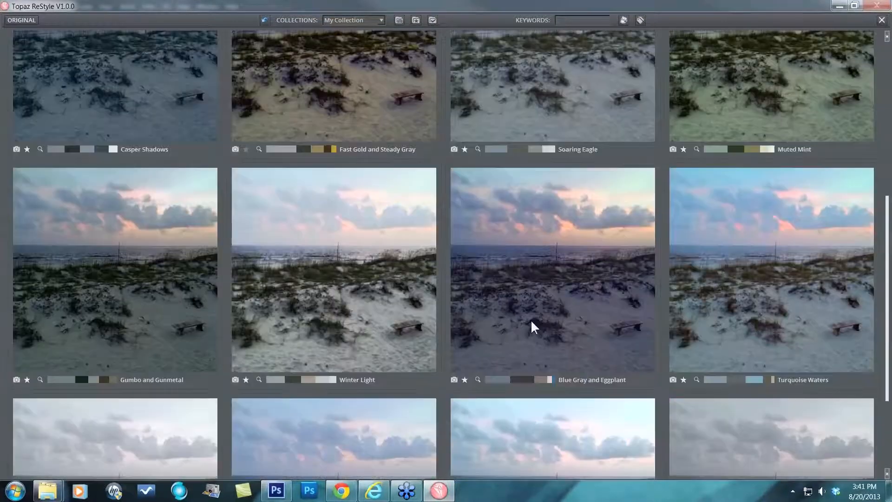
{"action": "scroll", "coordinate": [530, 319], "scroll_direction": "down", "scroll_amount": 3}
{"action": "scroll", "coordinate": [531, 320], "scroll_direction": "down", "scroll_amount": 2}
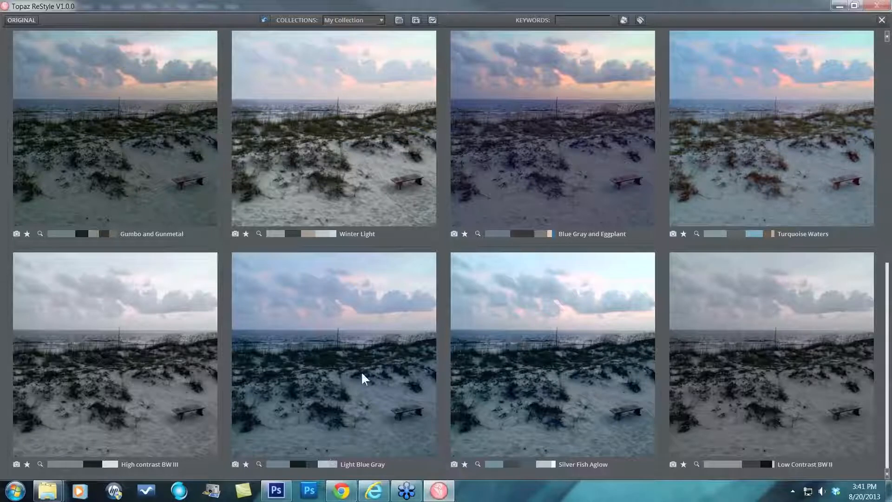
{"action": "scroll", "coordinate": [361, 371], "scroll_direction": "up", "scroll_amount": 3}
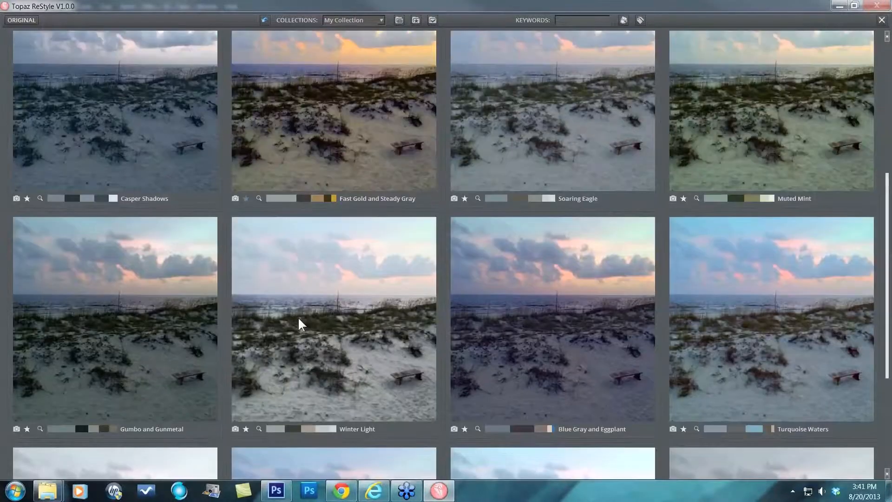
{"action": "scroll", "coordinate": [298, 318], "scroll_direction": "up", "scroll_amount": 3}
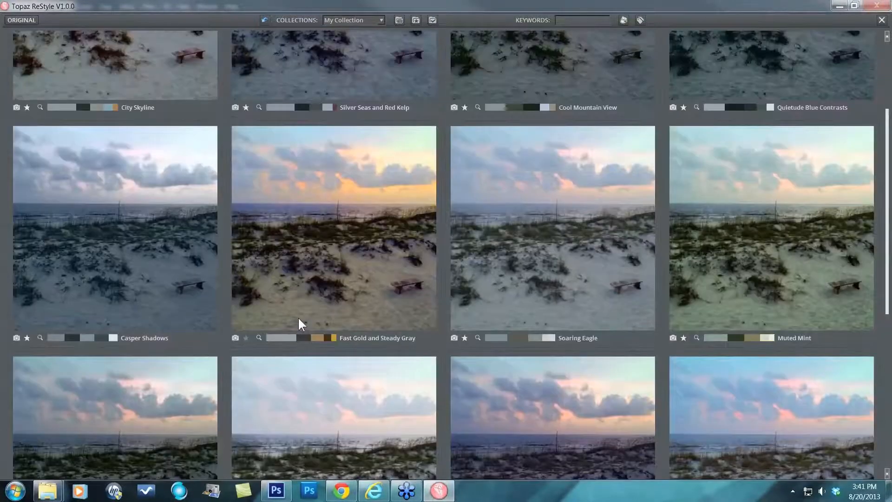
{"action": "scroll", "coordinate": [462, 193], "scroll_direction": "up", "scroll_amount": 2}
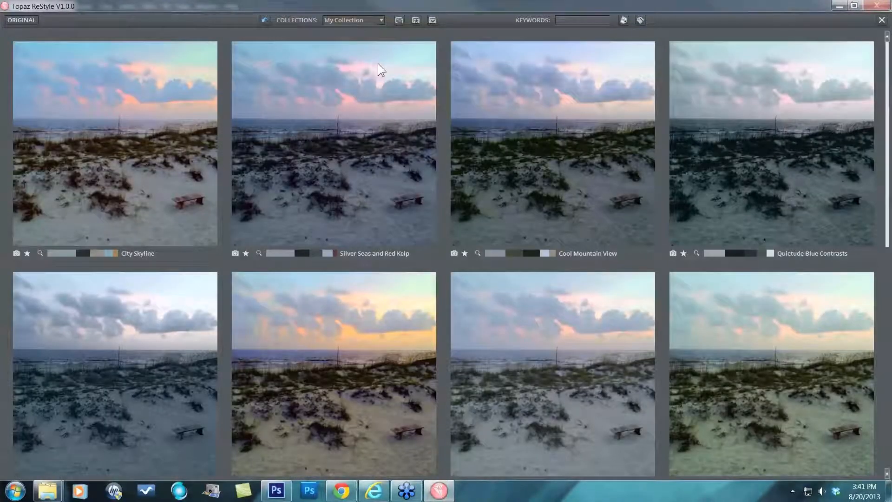
Find presets matching the gold palette color of Fast Gold and Steady Gray and look through their previews
{"action": "scroll", "coordinate": [329, 137], "scroll_direction": "down", "scroll_amount": 3}
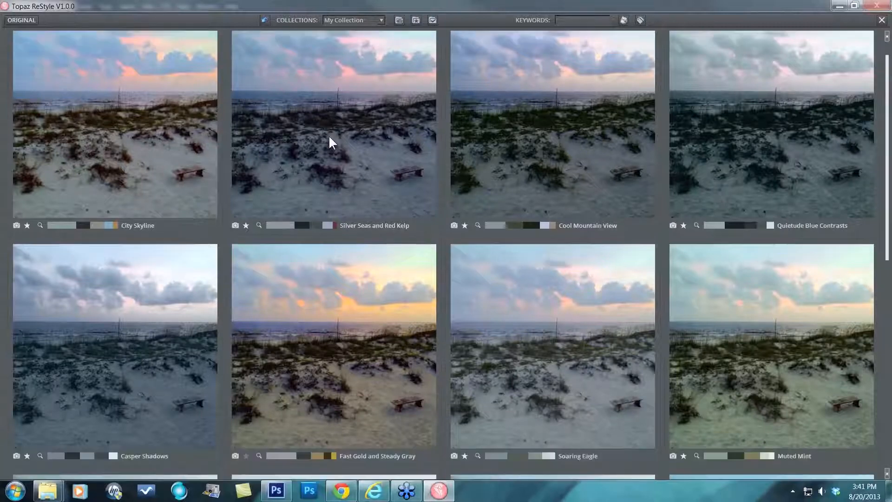
{"action": "scroll", "coordinate": [366, 282], "scroll_direction": "down", "scroll_amount": 1}
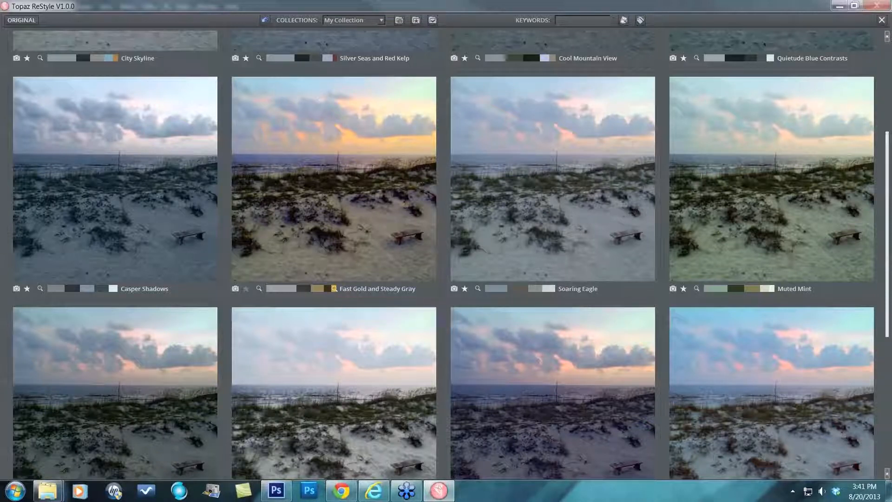
{"action": "left_click", "coordinate": [334, 289]}
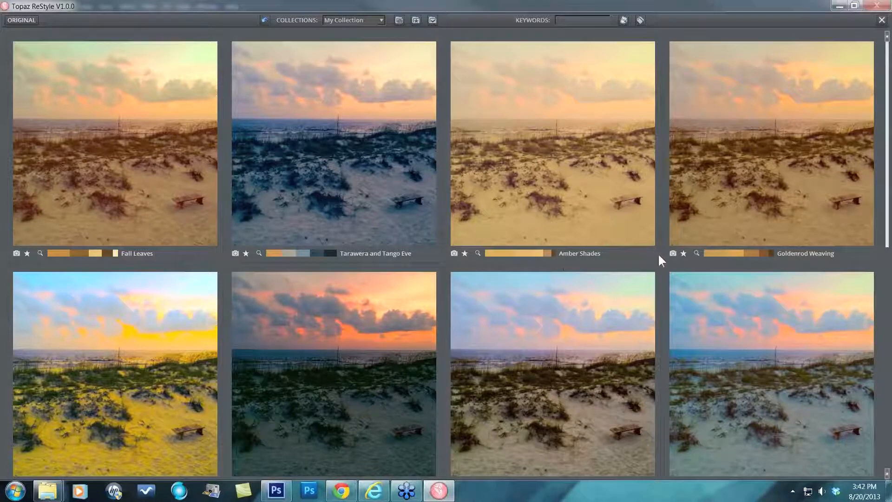
{"action": "scroll", "coordinate": [693, 267], "scroll_direction": "down", "scroll_amount": 3}
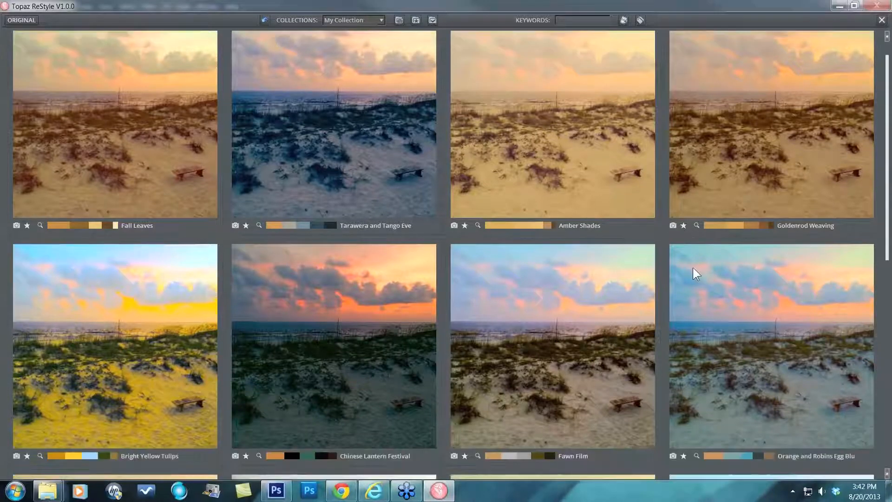
{"action": "scroll", "coordinate": [692, 265], "scroll_direction": "down", "scroll_amount": 2}
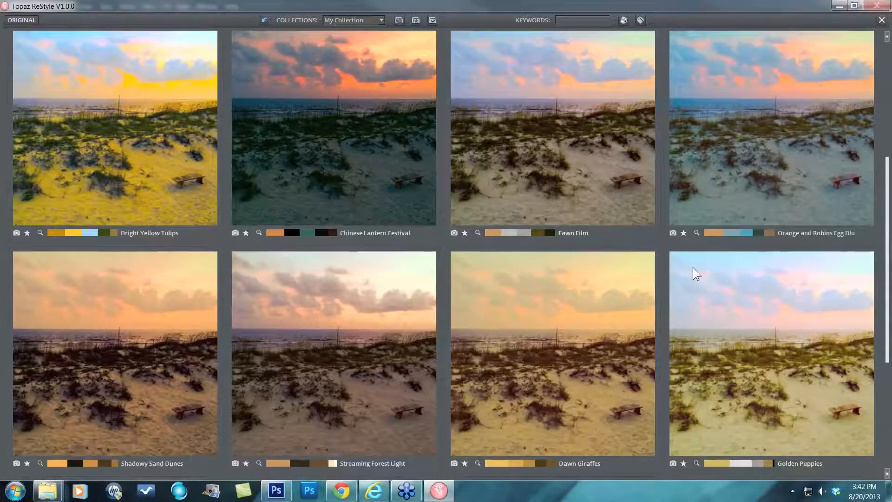
{"action": "scroll", "coordinate": [693, 267], "scroll_direction": "down", "scroll_amount": 2}
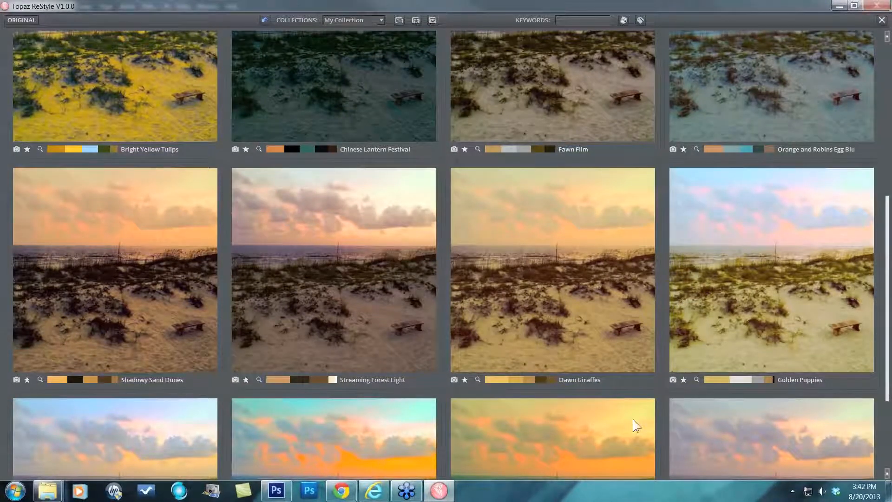
Look through the remaining gold palette matches, and find presets similar to Shadowy Sand Dunes
{"action": "scroll", "coordinate": [629, 419], "scroll_direction": "down", "scroll_amount": 1}
{"action": "scroll", "coordinate": [626, 419], "scroll_direction": "down", "scroll_amount": 2}
{"action": "scroll", "coordinate": [399, 411], "scroll_direction": "down", "scroll_amount": 1}
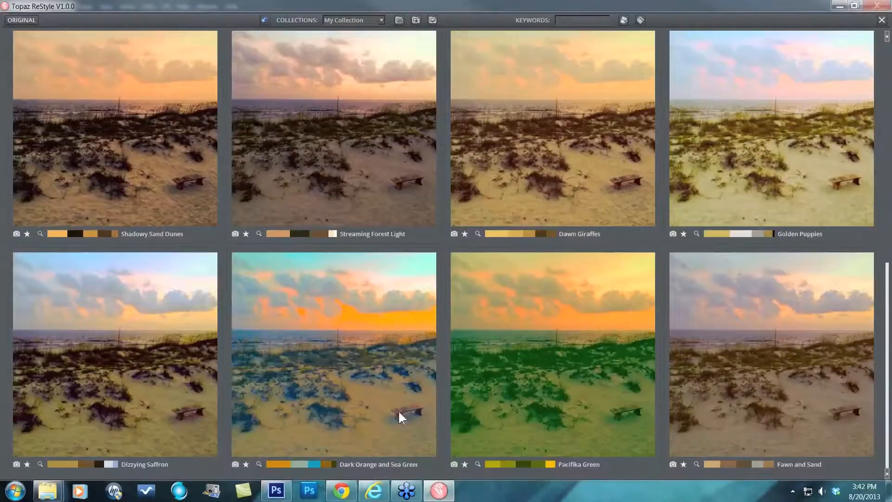
{"action": "scroll", "coordinate": [460, 405], "scroll_direction": "up", "scroll_amount": 3}
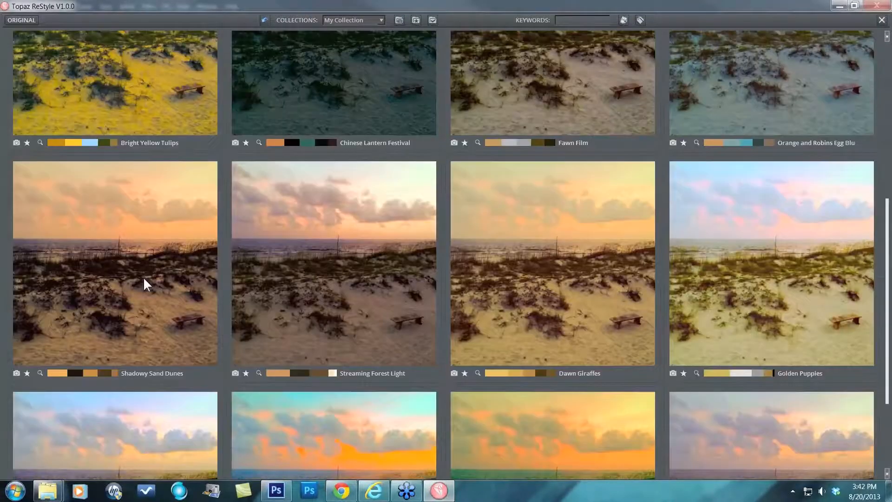
{"action": "scroll", "coordinate": [144, 277], "scroll_direction": "up", "scroll_amount": 1}
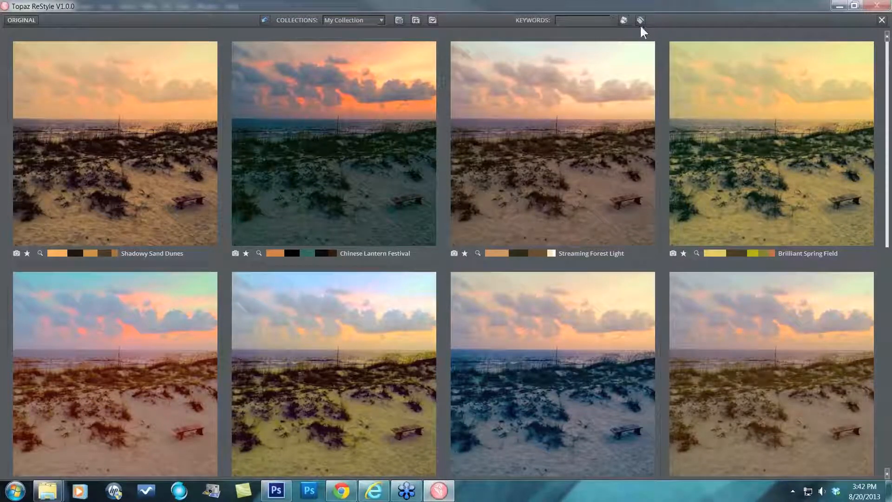
Show random sets of presets and look through how they render the dunes photo
{"action": "left_click", "coordinate": [623, 21]}
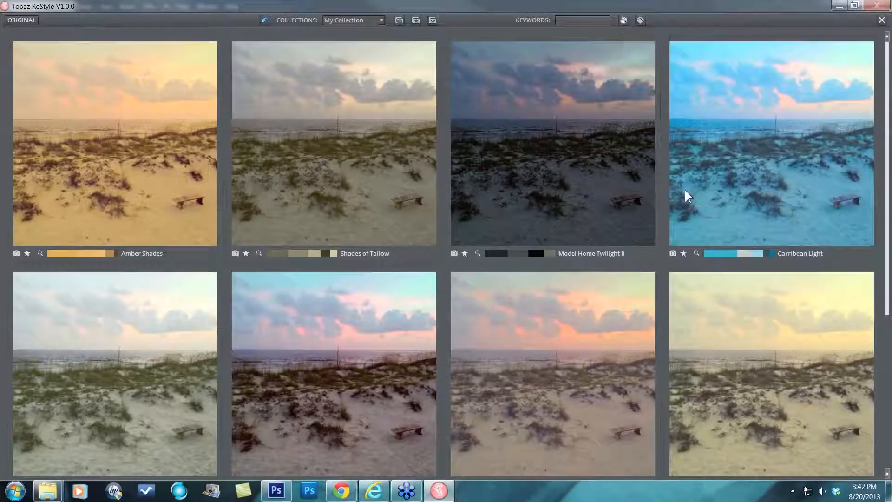
{"action": "scroll", "coordinate": [684, 188], "scroll_direction": "down", "scroll_amount": 5}
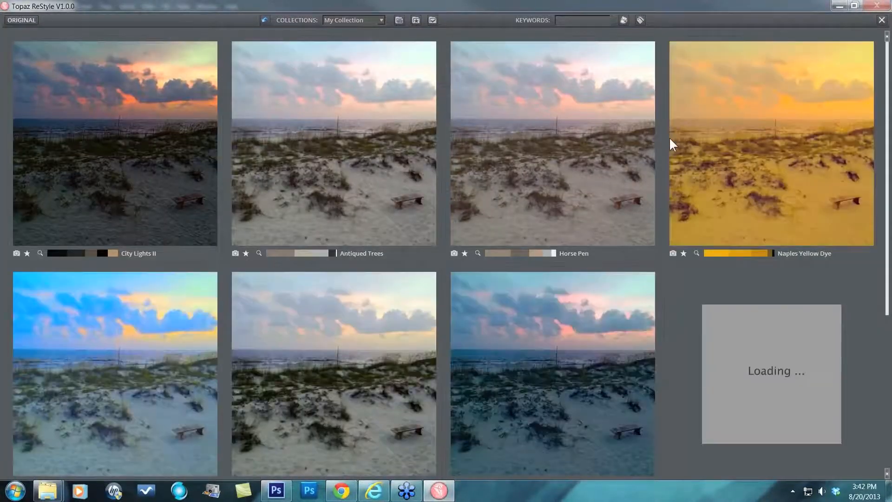
{"action": "scroll", "coordinate": [669, 137], "scroll_direction": "down", "scroll_amount": 1}
{"action": "scroll", "coordinate": [671, 142], "scroll_direction": "down", "scroll_amount": 5}
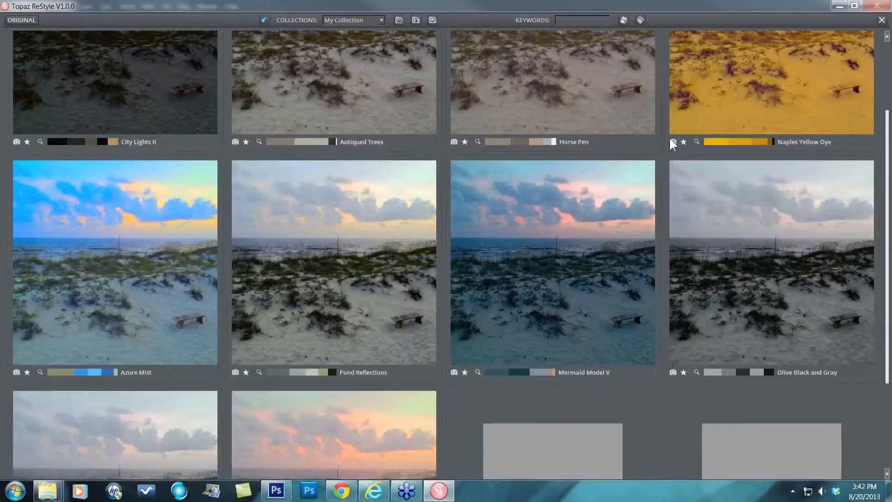
{"action": "scroll", "coordinate": [669, 137], "scroll_direction": "up", "scroll_amount": 5}
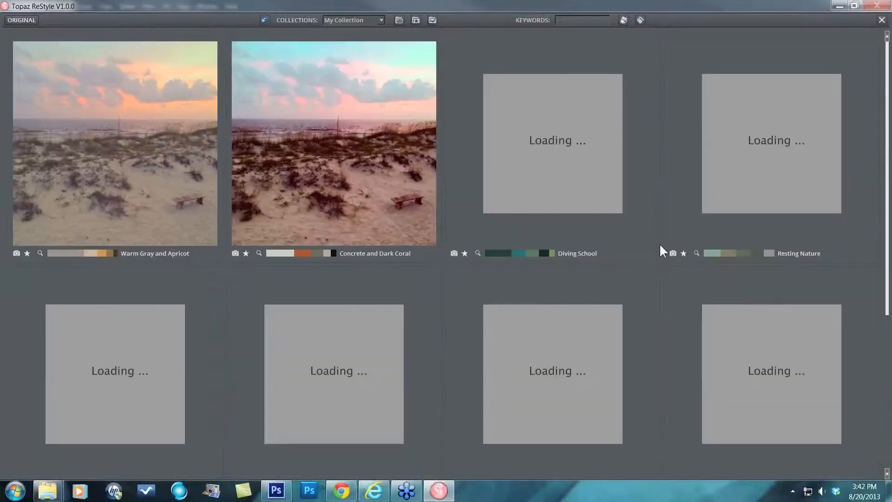
{"action": "scroll", "coordinate": [660, 233], "scroll_direction": "down", "scroll_amount": 2}
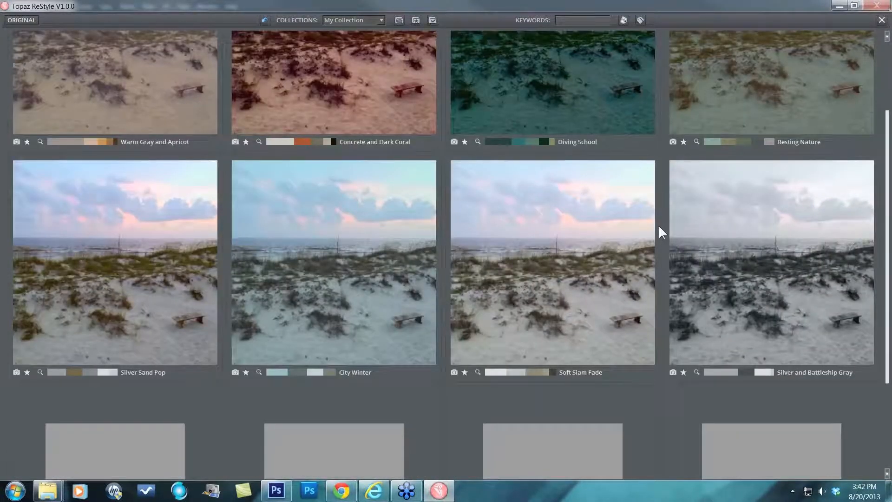
{"action": "scroll", "coordinate": [659, 232], "scroll_direction": "down", "scroll_amount": 2}
{"action": "scroll", "coordinate": [673, 255], "scroll_direction": "down", "scroll_amount": 3}
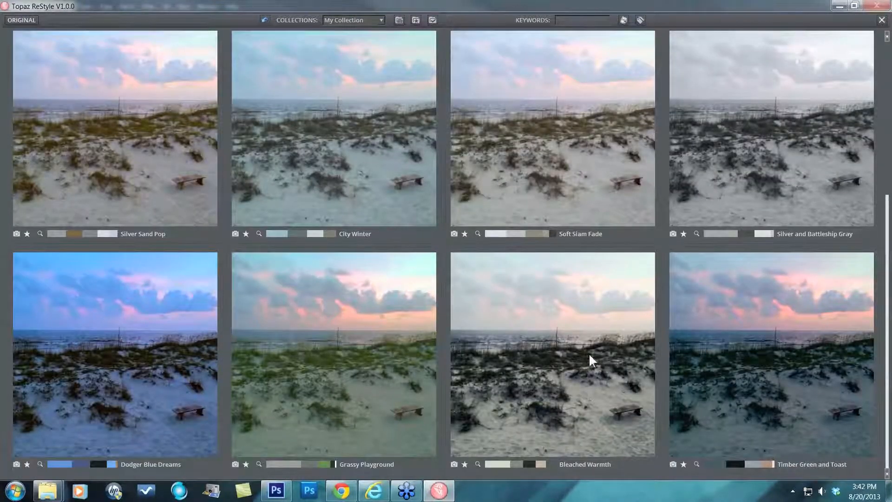
Find presets similar to Bleached Warmth and look through their previews on the dunes photo
{"action": "left_click", "coordinate": [640, 19]}
{"action": "left_click", "coordinate": [639, 423]}
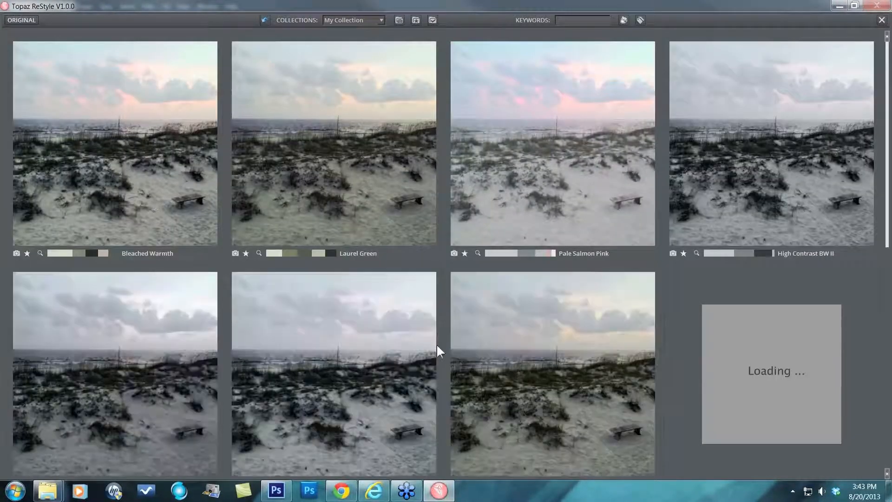
{"action": "scroll", "coordinate": [430, 328], "scroll_direction": "down", "scroll_amount": 3}
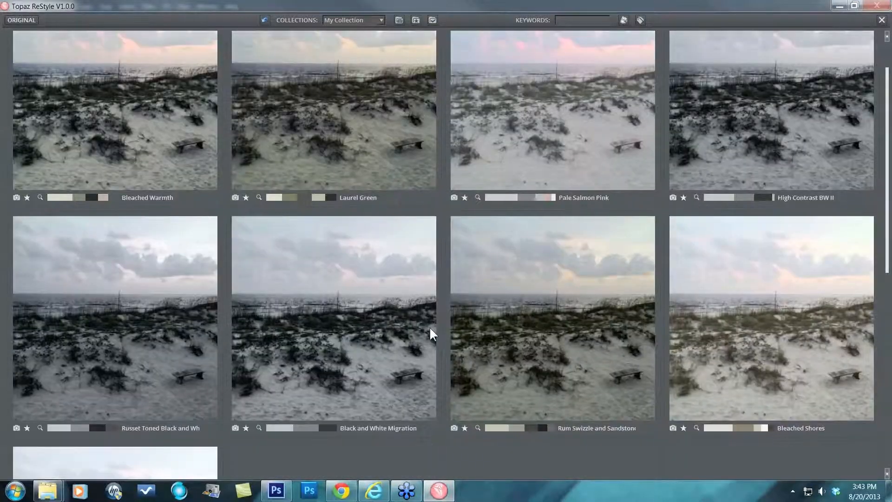
{"action": "scroll", "coordinate": [427, 334], "scroll_direction": "down", "scroll_amount": 6}
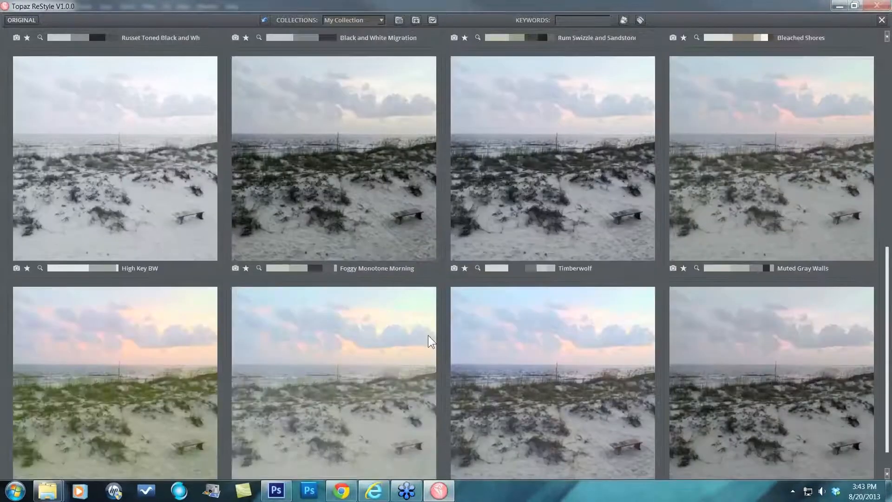
{"action": "scroll", "coordinate": [428, 336], "scroll_direction": "up", "scroll_amount": 8}
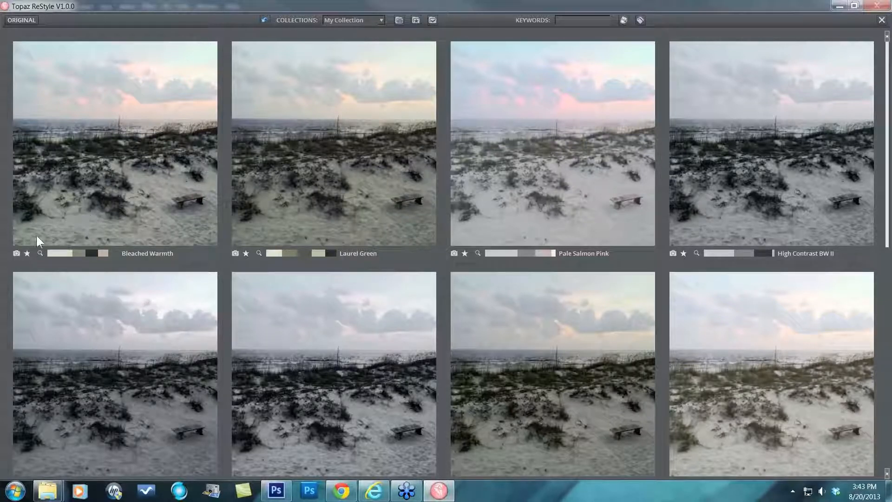
Add Bleached Warmth, Laurel Green, Rum Swizzle and Sandstone, and Warm Mist Gray to the snapshots, and show only the snapshot presets
{"action": "left_click", "coordinate": [18, 251]}
{"action": "left_click", "coordinate": [235, 251]}
{"action": "scroll", "coordinate": [430, 306], "scroll_direction": "down", "scroll_amount": 4}
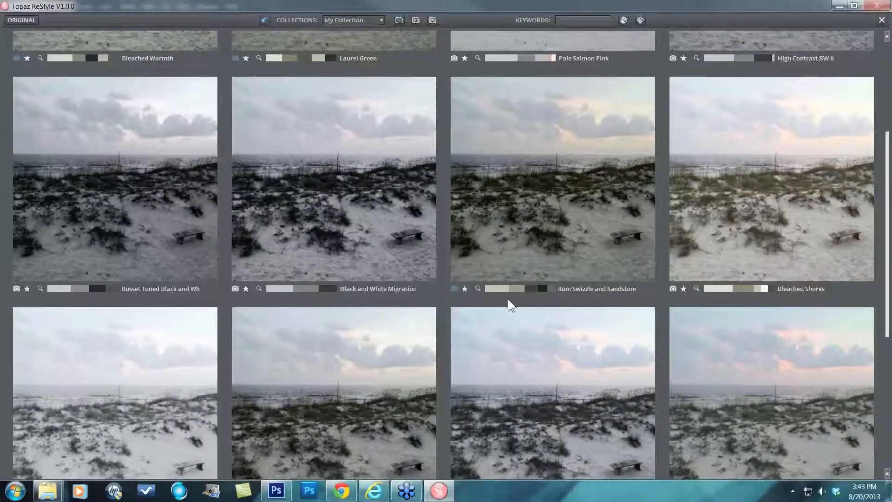
{"action": "scroll", "coordinate": [511, 304], "scroll_direction": "down", "scroll_amount": 5}
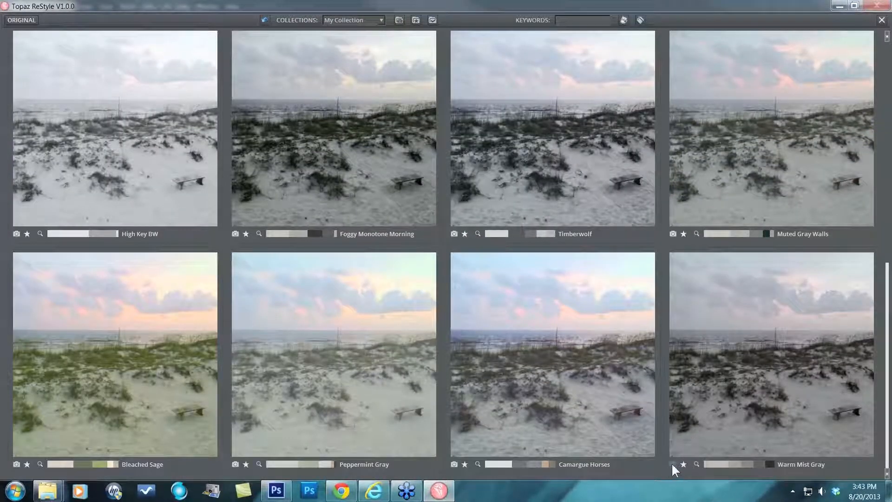
{"action": "left_click", "coordinate": [398, 20]}
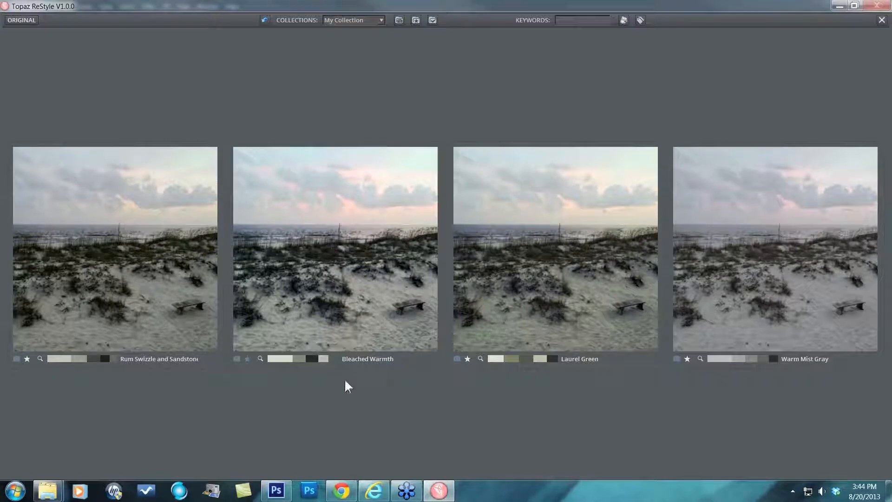
Apply Vibrant Bondi Blue from the favorite presets and reduce the ReStyle opacity to 57%
{"action": "left_click", "coordinate": [417, 23]}
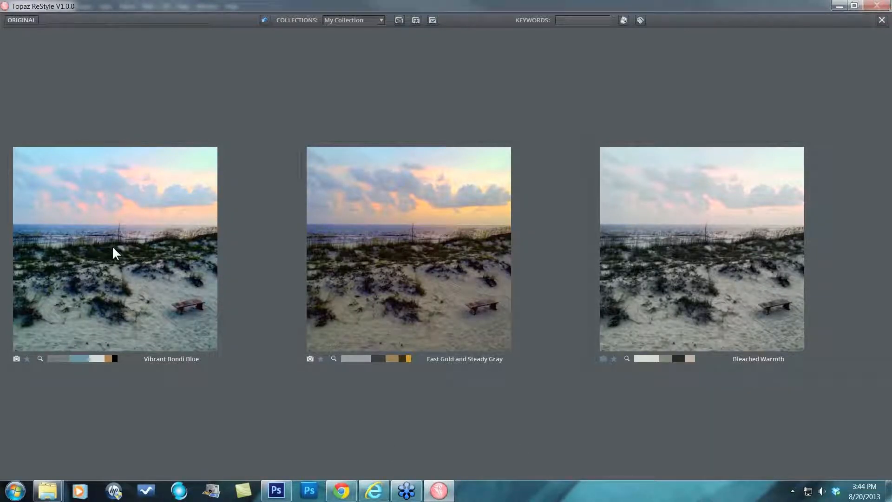
{"action": "left_click", "coordinate": [504, 247]}
{"action": "mouse_move", "coordinate": [851, 148]}
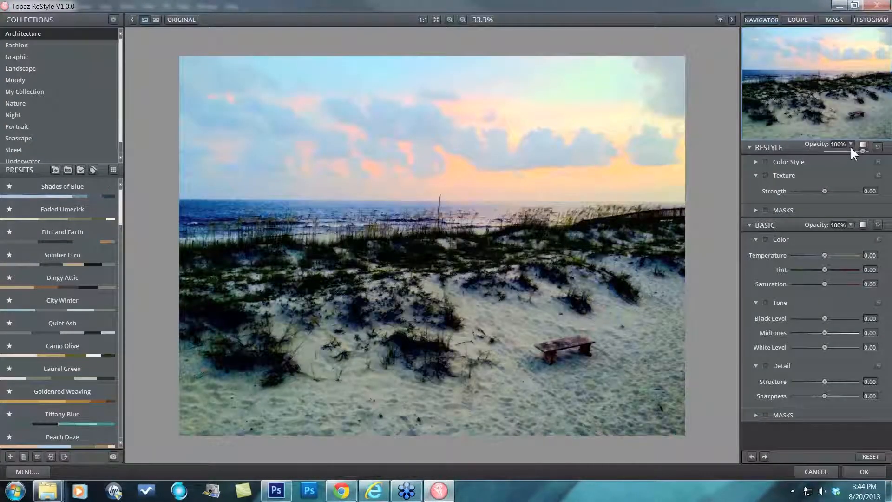
{"action": "mouse_move", "coordinate": [862, 152]}
{"action": "left_mouse_down"}
{"action": "mouse_move", "coordinate": [839, 151]}
{"action": "mouse_move", "coordinate": [849, 150]}
{"action": "left_mouse_up"}
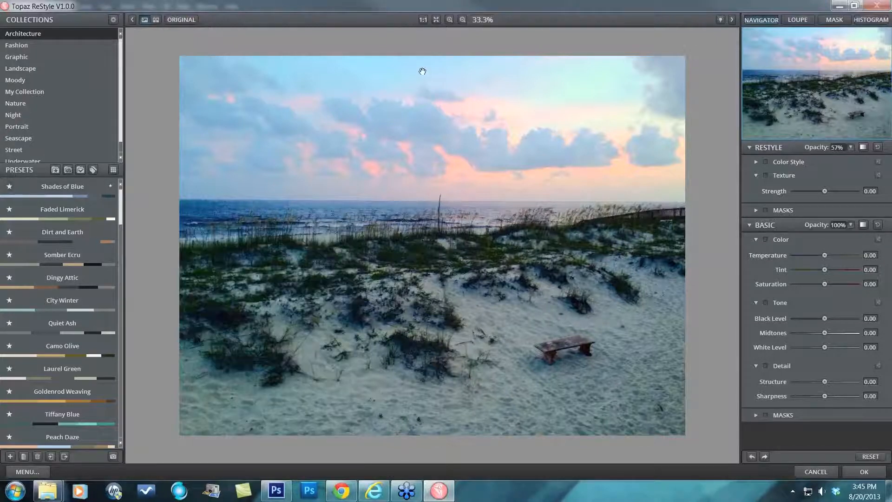
List only the favorite presets and apply Bleached Warmth to the dunes photo
{"action": "mouse_move", "coordinate": [52, 172]}
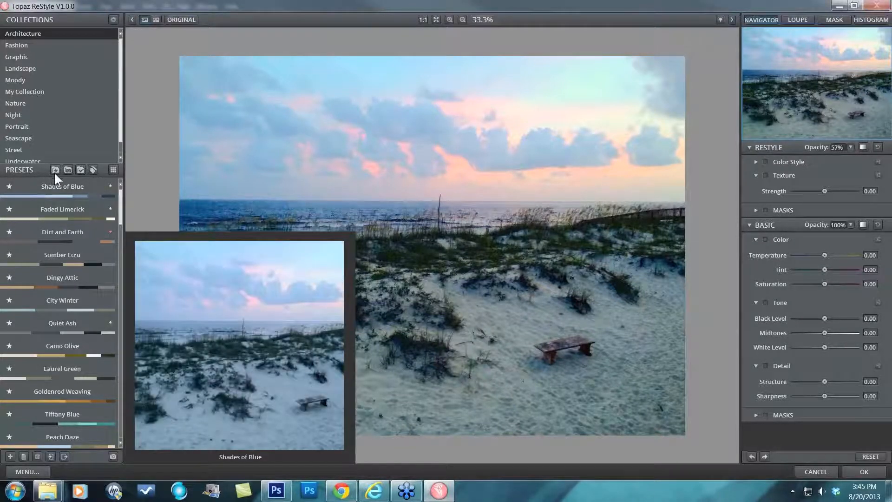
{"action": "left_click", "coordinate": [55, 169]}
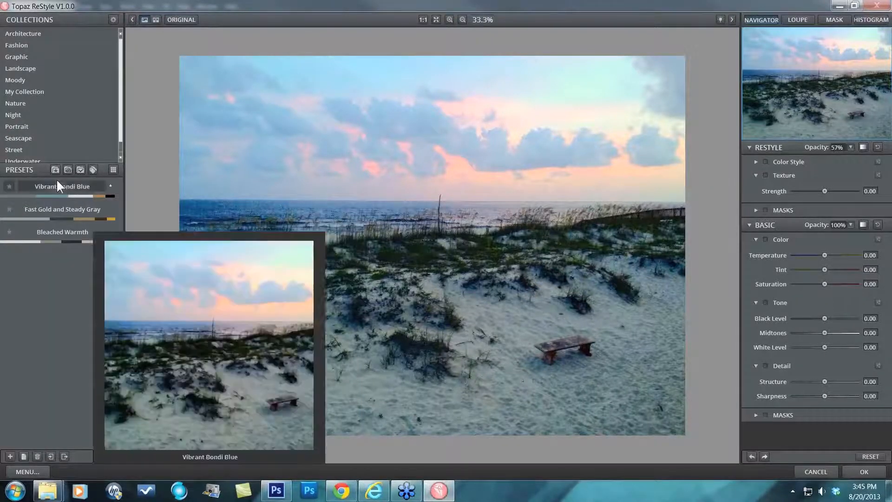
{"action": "left_click", "coordinate": [57, 229]}
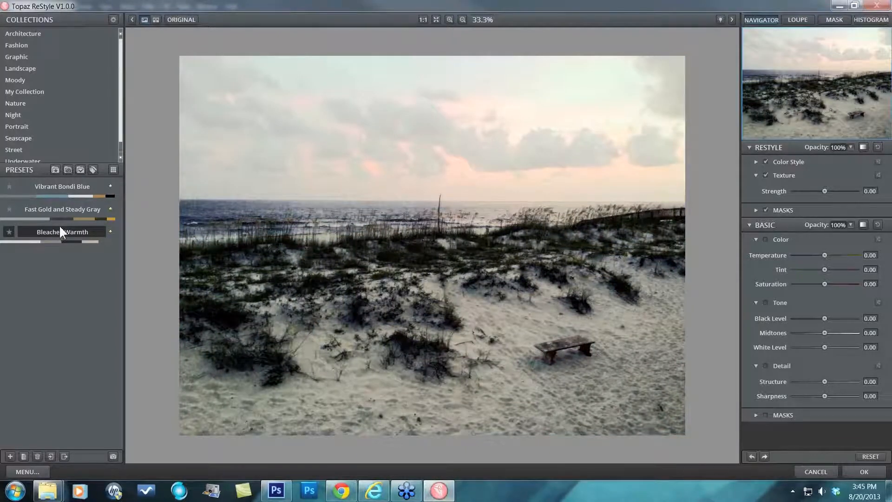
List only the snapshot presets and apply Laurel Green to the dunes photo
{"action": "left_click", "coordinate": [67, 167]}
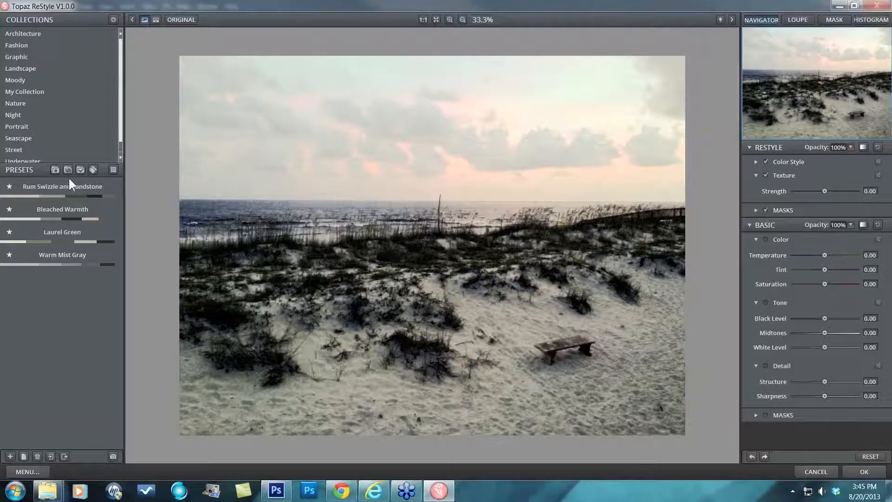
{"action": "mouse_move", "coordinate": [70, 202]}
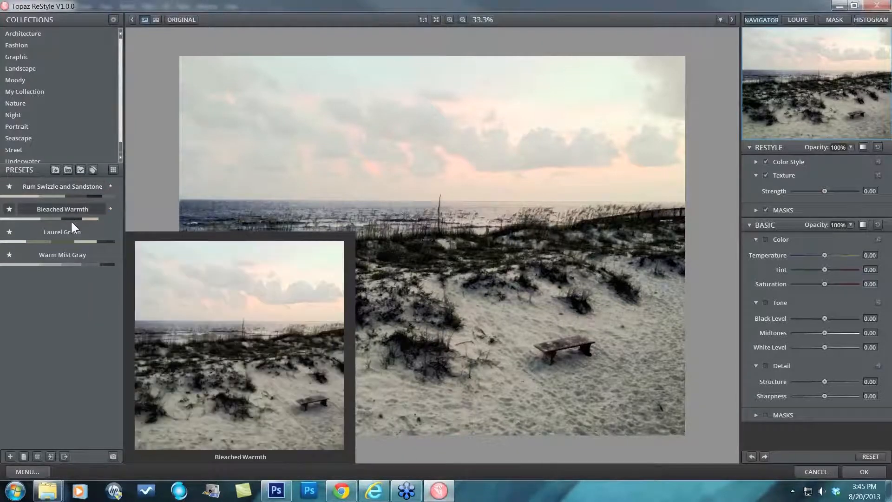
{"action": "left_click", "coordinate": [72, 231]}
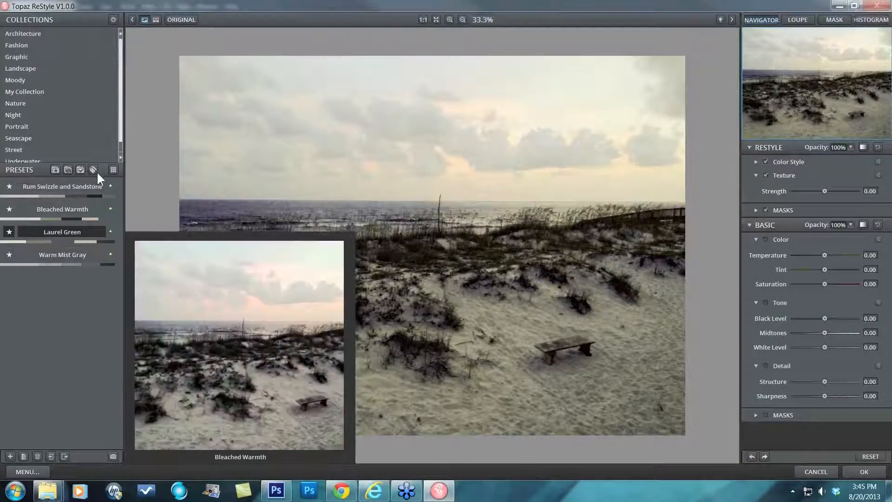
Find presets similar to the applied Laurel Green and look through the resulting preset list
{"action": "left_click", "coordinate": [91, 169]}
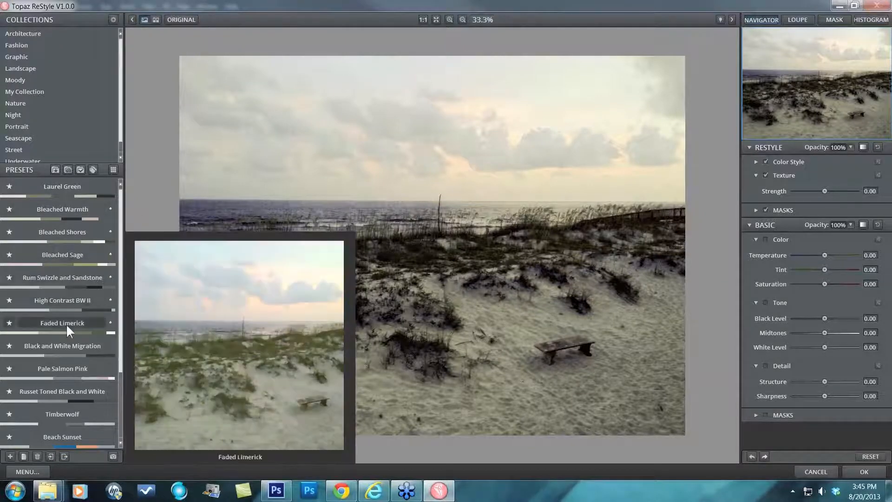
{"action": "scroll", "coordinate": [68, 334], "scroll_direction": "down", "scroll_amount": 2}
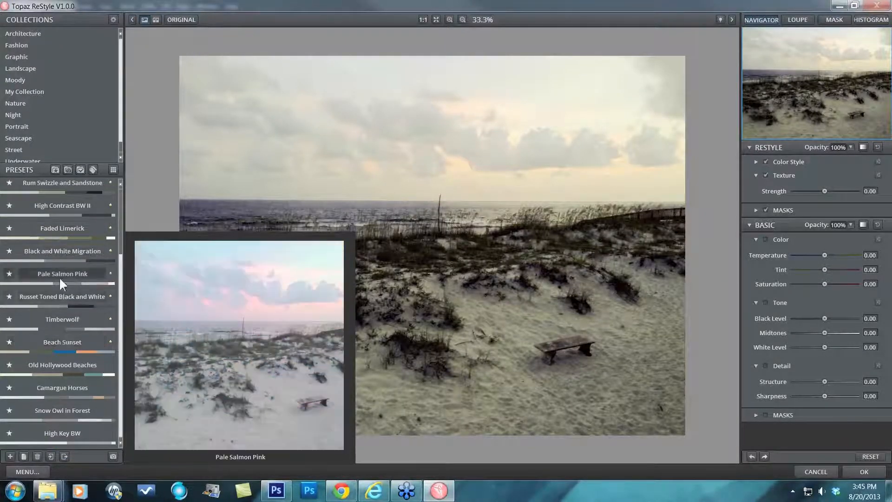
{"action": "scroll", "coordinate": [59, 277], "scroll_direction": "up", "scroll_amount": 2}
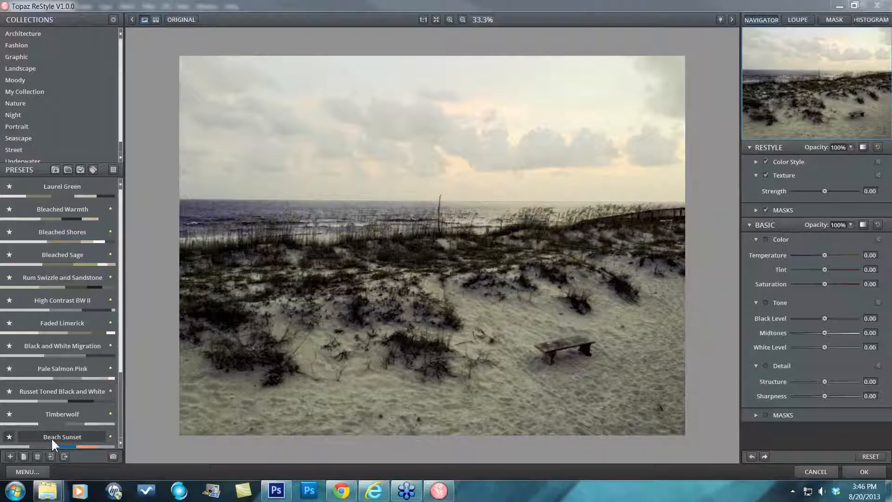
Apply the Beach Sunset preset and check its keywords in the preset's details without changing them
{"action": "left_click", "coordinate": [54, 432]}
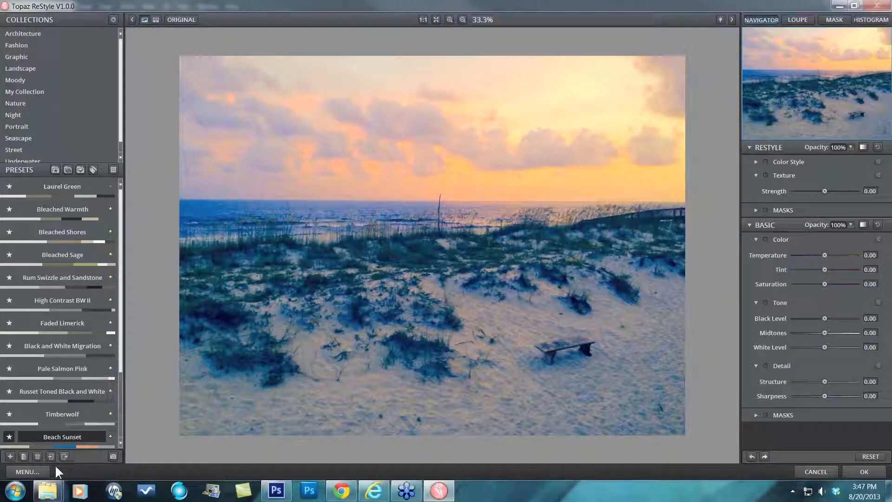
{"action": "left_click", "coordinate": [23, 456]}
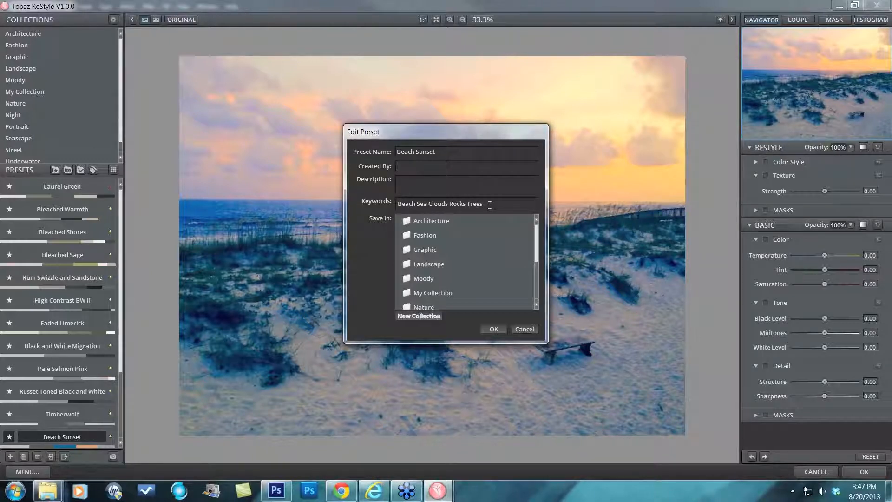
{"action": "left_click", "coordinate": [528, 327]}
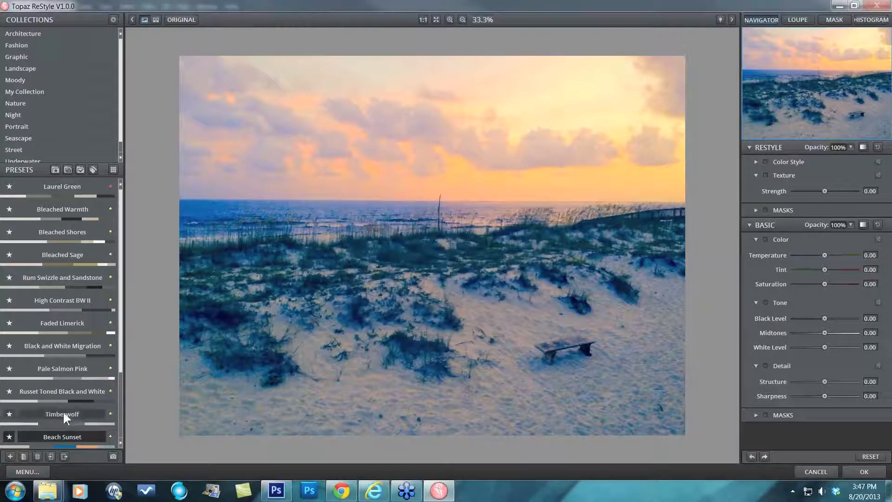
Apply the Faded Limerick preset and check its keywords in the preset's details, leaving them unedited
{"action": "left_click", "coordinate": [48, 322]}
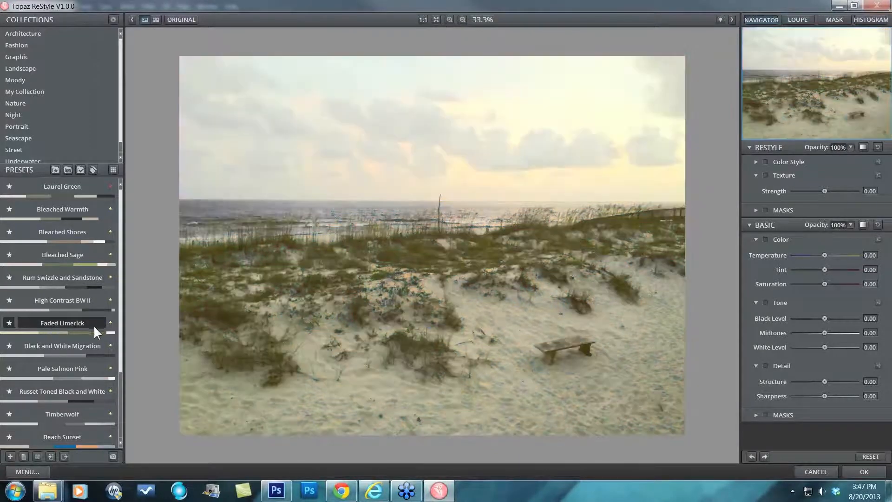
{"action": "left_click", "coordinate": [21, 454]}
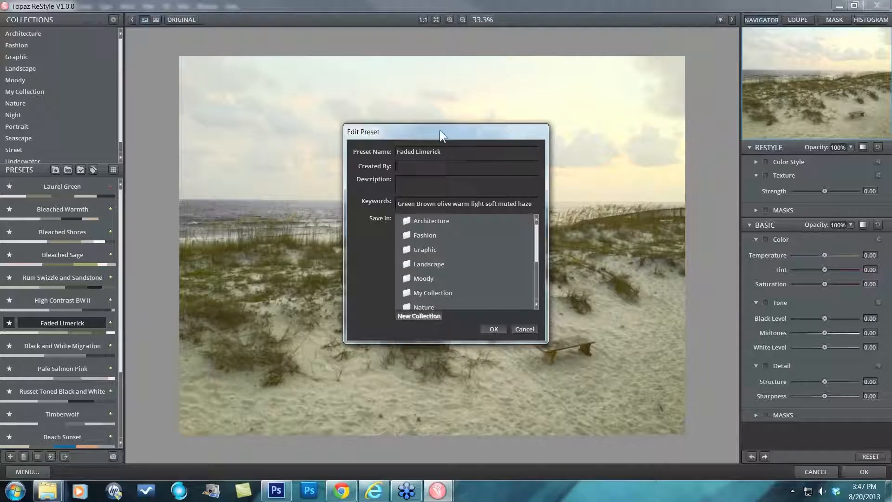
{"action": "left_click_drag", "start_coordinate": [440, 131], "coordinate": [550, 45]}
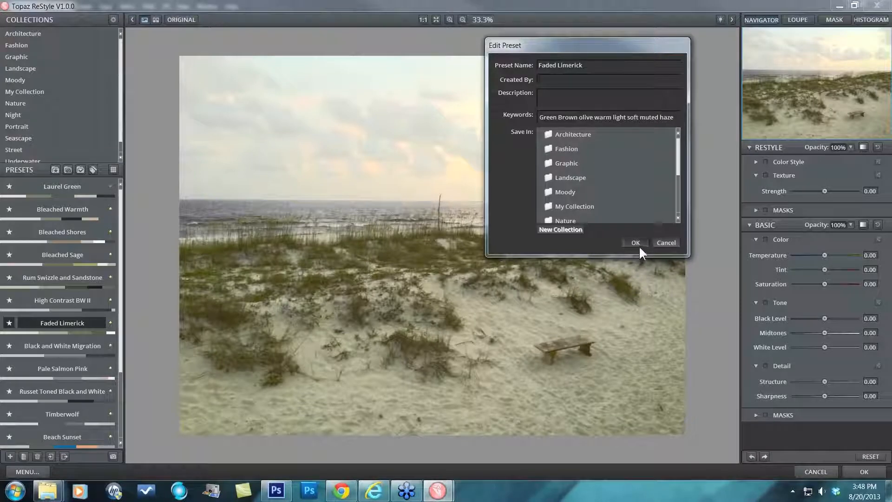
{"action": "left_click", "coordinate": [666, 242]}
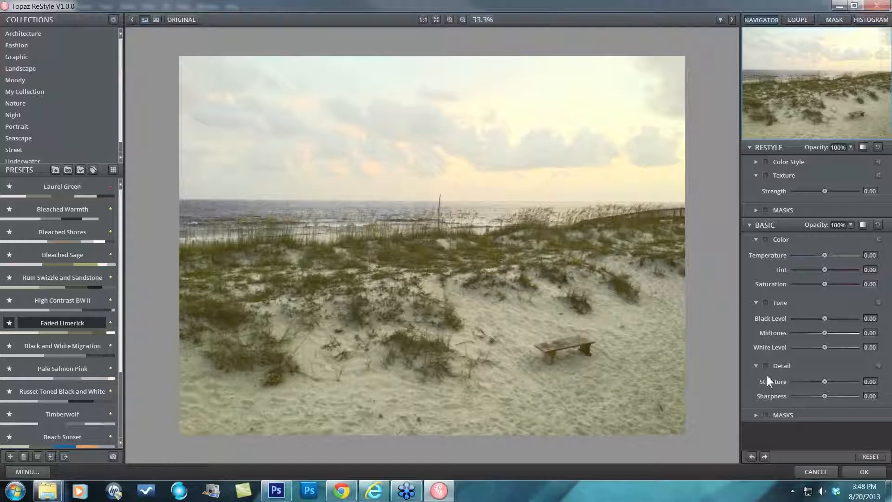
Cancel the ReStyle edit of the dunes photo and open towerbridgeBW from the Desktop in Photoshop
{"action": "left_click", "coordinate": [805, 470]}
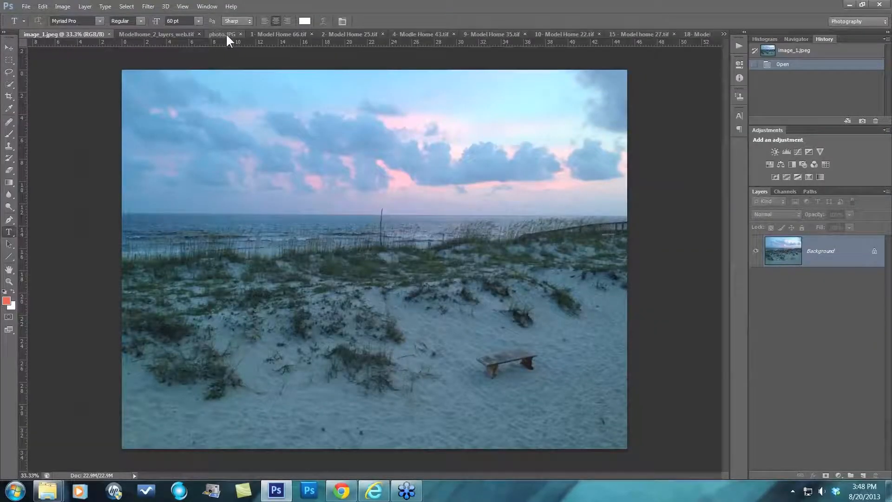
{"action": "left_click", "coordinate": [702, 33]}
{"action": "left_click", "coordinate": [724, 33]}
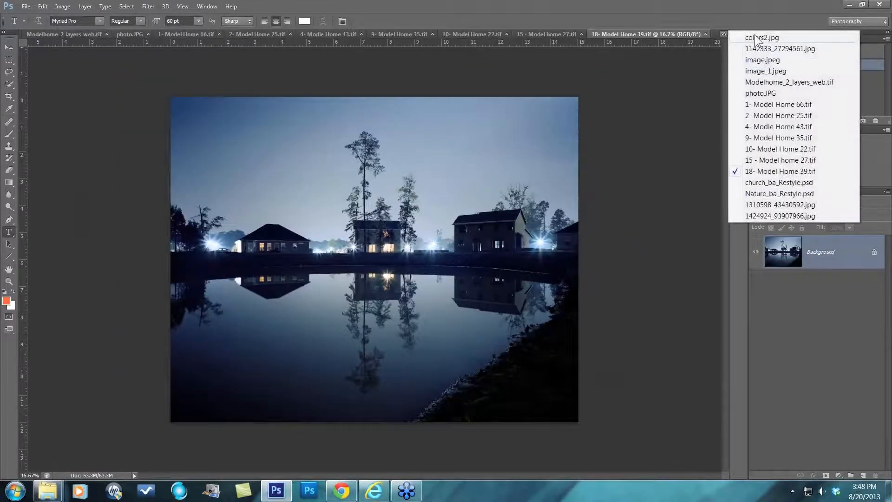
{"action": "left_click", "coordinate": [24, 6]}
{"action": "left_click", "coordinate": [32, 28]}
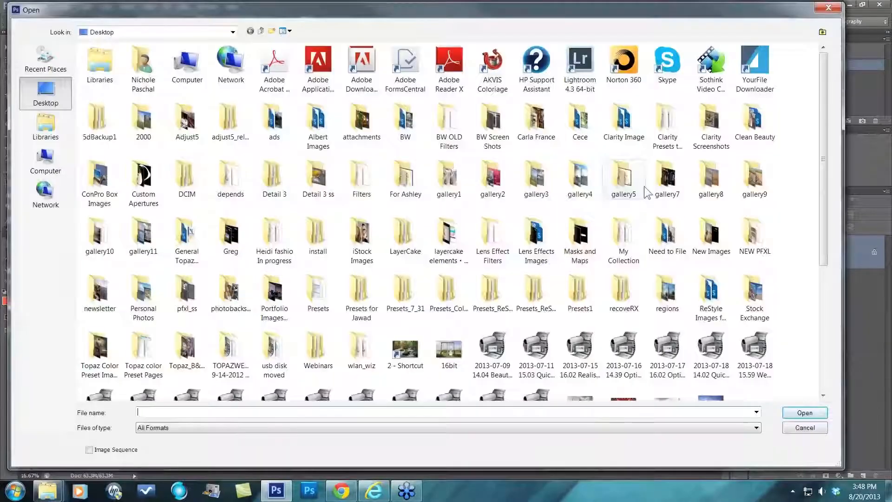
{"action": "left_click_drag", "start_coordinate": [822, 160], "coordinate": [812, 283]}
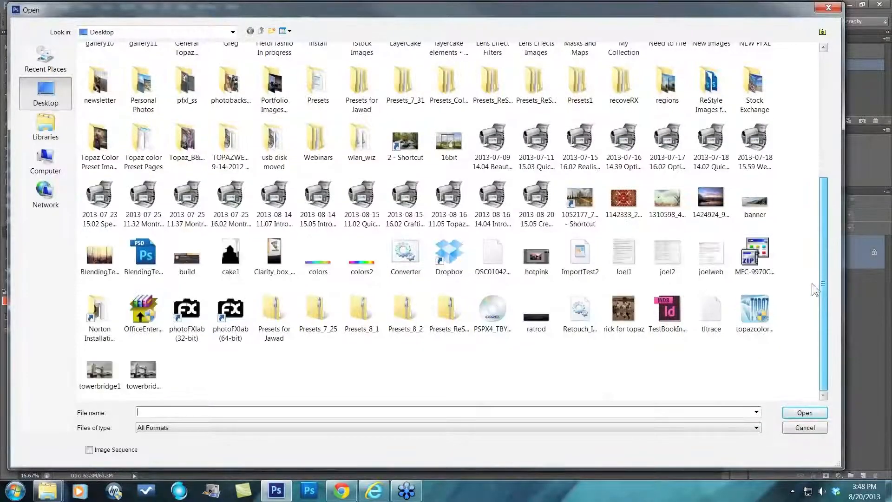
{"action": "left_click", "coordinate": [139, 378]}
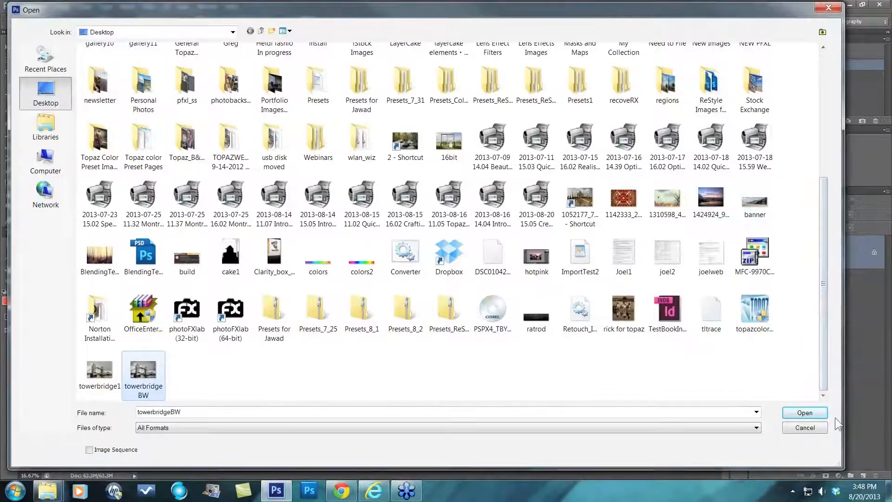
{"action": "left_click", "coordinate": [804, 413]}
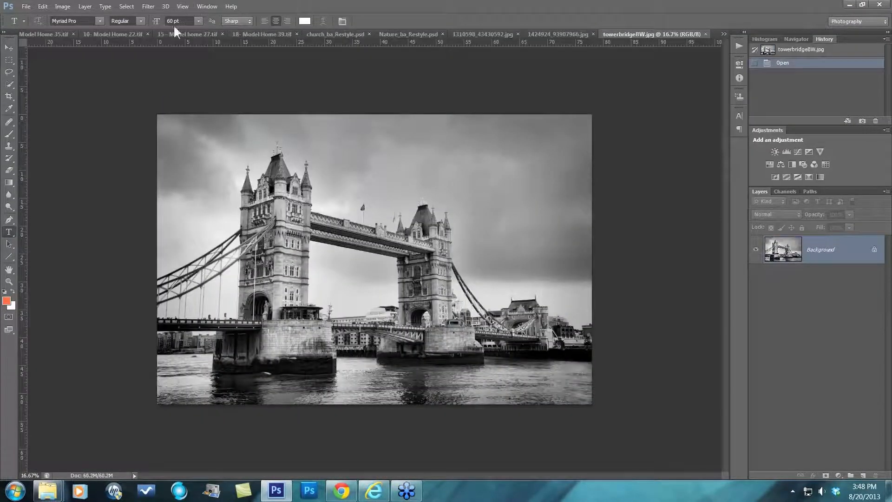
Check the bridge photo's color mode and bit depth without changing them
{"action": "left_click", "coordinate": [148, 6]}
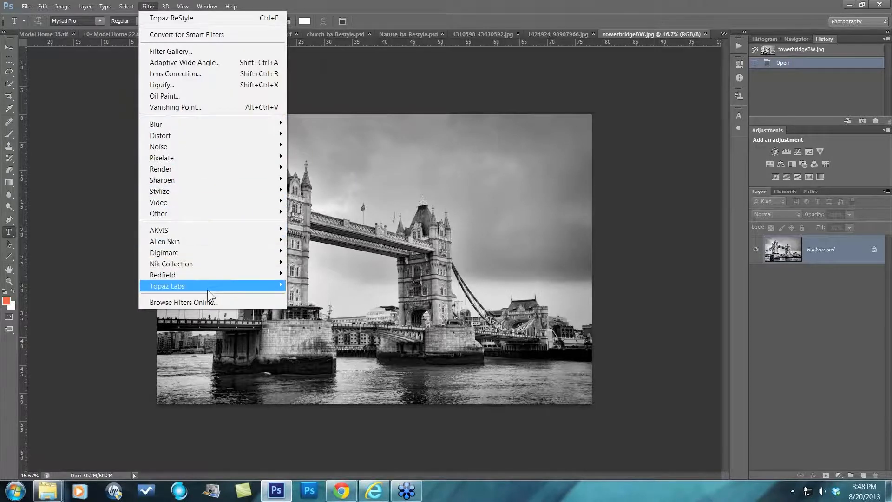
{"action": "mouse_move", "coordinate": [207, 289]}
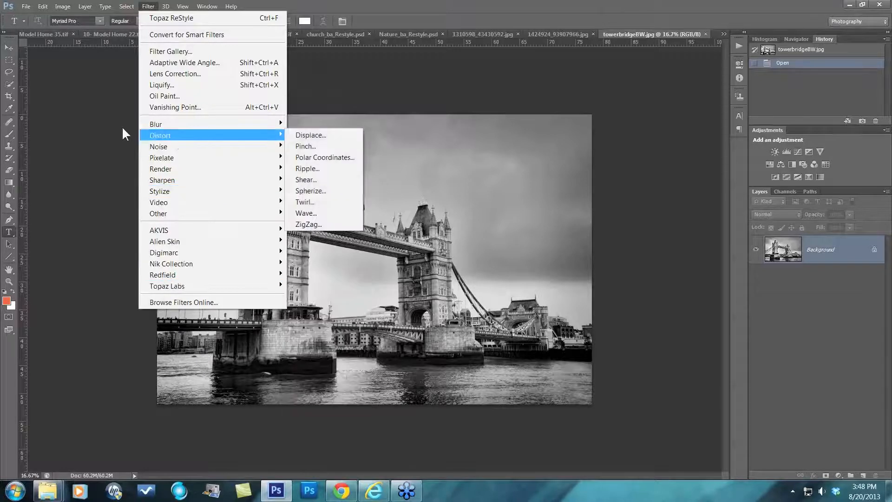
{"action": "left_click", "coordinate": [106, 101]}
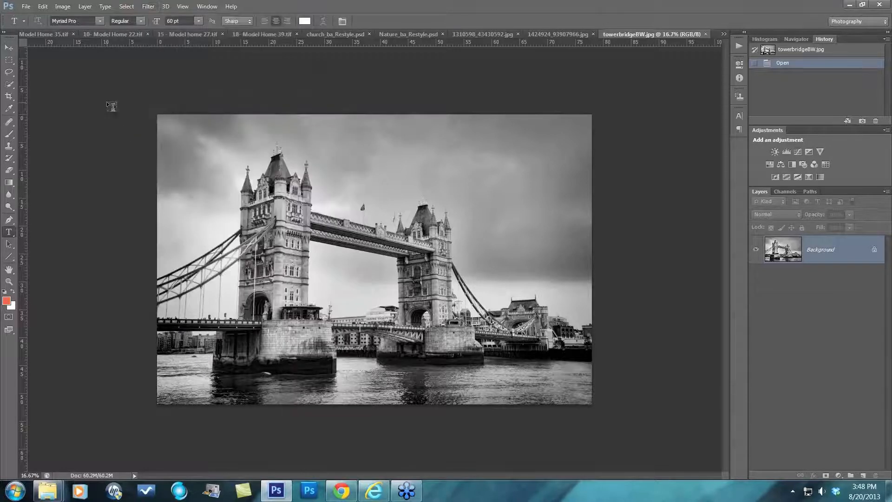
{"action": "left_click", "coordinate": [92, 6]}
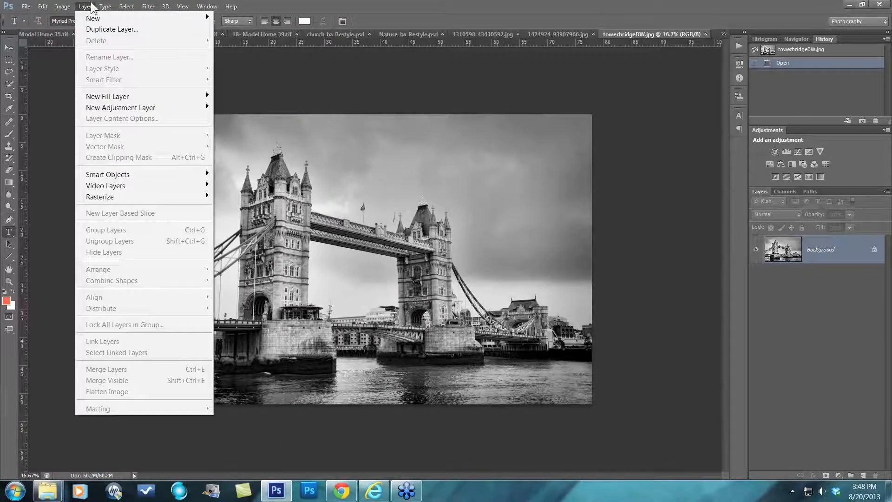
{"action": "mouse_move", "coordinate": [63, 6]}
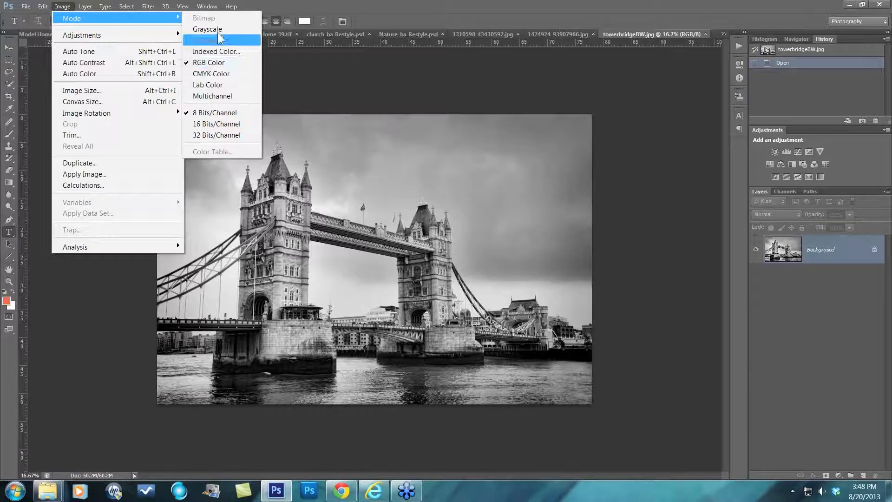
{"action": "left_click", "coordinate": [272, 76]}
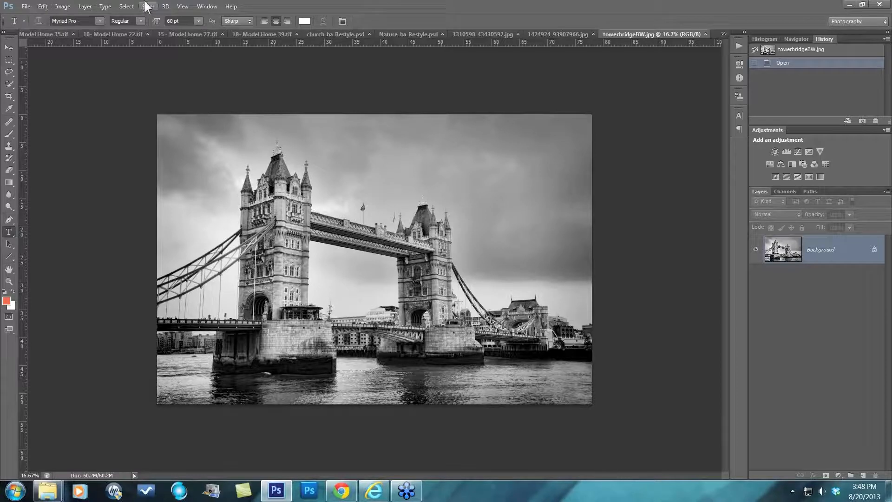
Launch Topaz ReStyle on the bridge photo and preview the Street collection's presets in the grid view
{"action": "left_click", "coordinate": [147, 6]}
{"action": "mouse_move", "coordinate": [201, 290]}
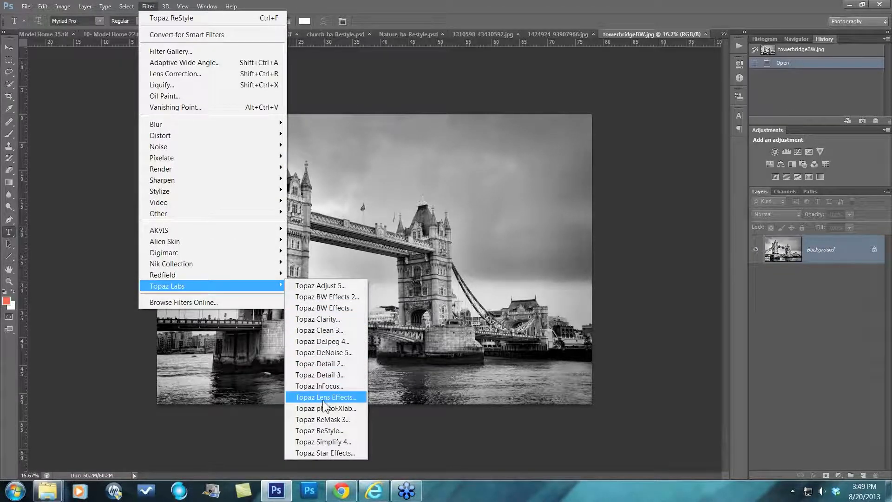
{"action": "left_click", "coordinate": [320, 430]}
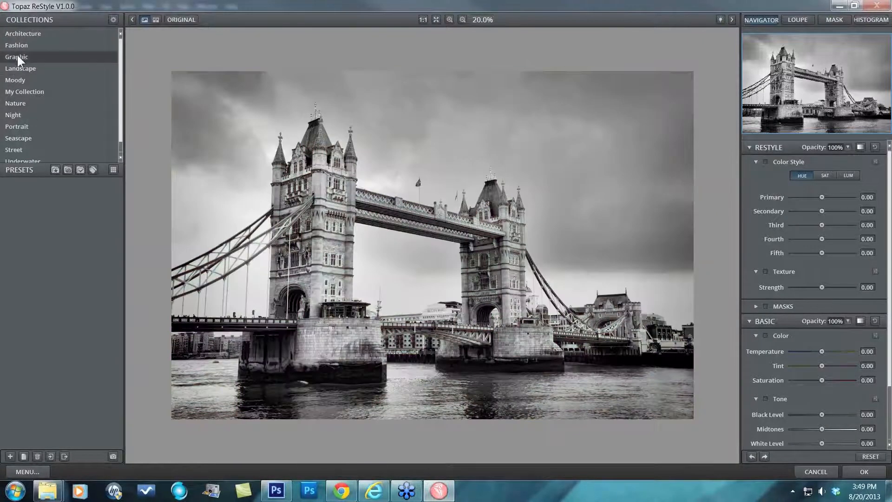
{"action": "left_click", "coordinate": [71, 150]}
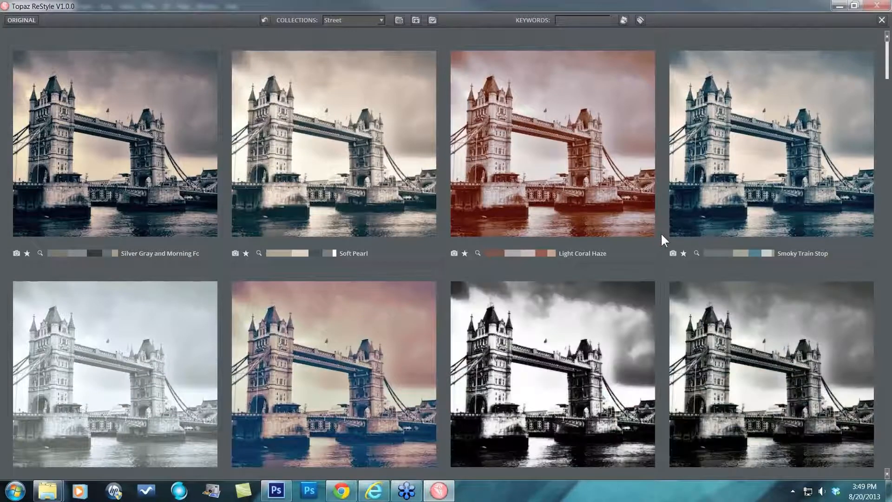
Add the Street presets Dusty Wicker Cloud, Reflected Afternoon Colors, Drab Cement Walls, Muted Apricot, Yellow-Green Glow and Moonraker Wash to the snapshots
{"action": "scroll", "coordinate": [662, 235], "scroll_direction": "down", "scroll_amount": 1}
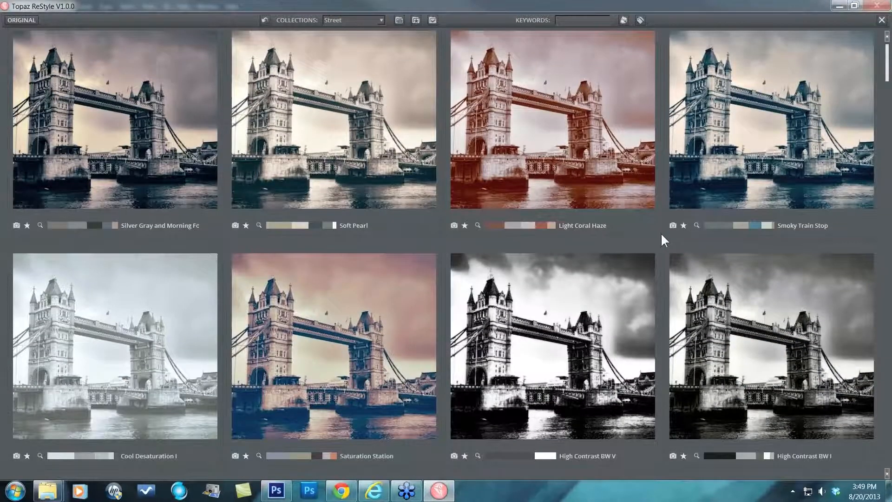
{"action": "scroll", "coordinate": [662, 235], "scroll_direction": "down", "scroll_amount": 5}
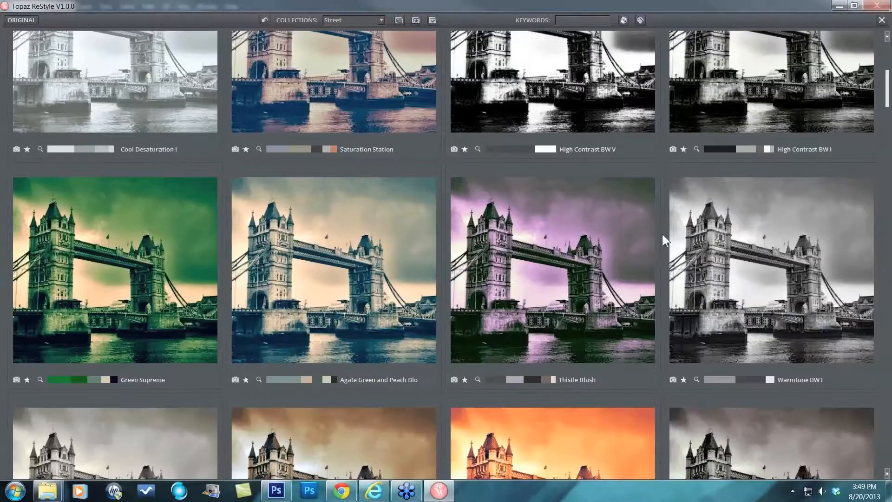
{"action": "scroll", "coordinate": [662, 233], "scroll_direction": "down", "scroll_amount": 5}
{"action": "scroll", "coordinate": [662, 234], "scroll_direction": "down", "scroll_amount": 3}
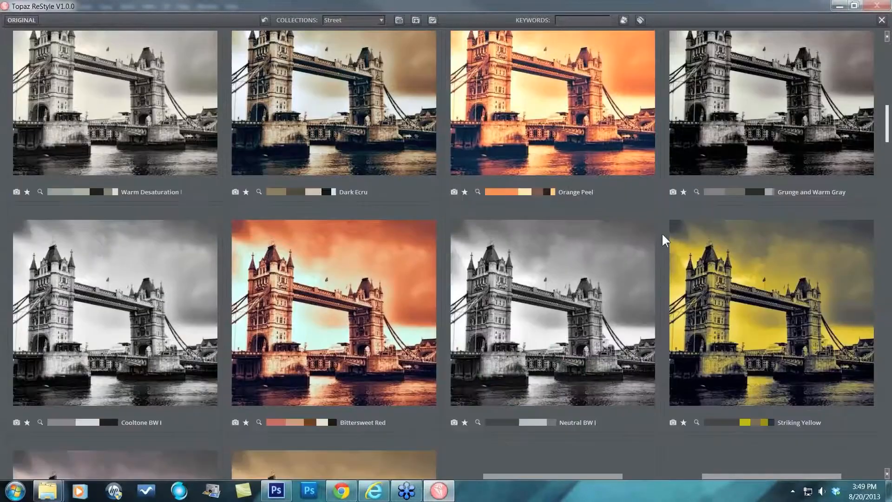
{"action": "scroll", "coordinate": [663, 239], "scroll_direction": "down", "scroll_amount": 3}
{"action": "scroll", "coordinate": [664, 239], "scroll_direction": "down", "scroll_amount": 2}
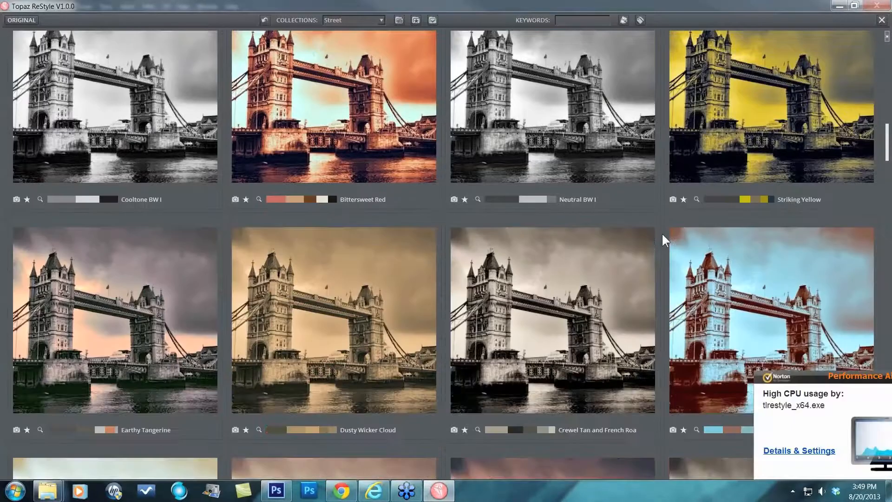
{"action": "scroll", "coordinate": [661, 232], "scroll_direction": "down", "scroll_amount": 2}
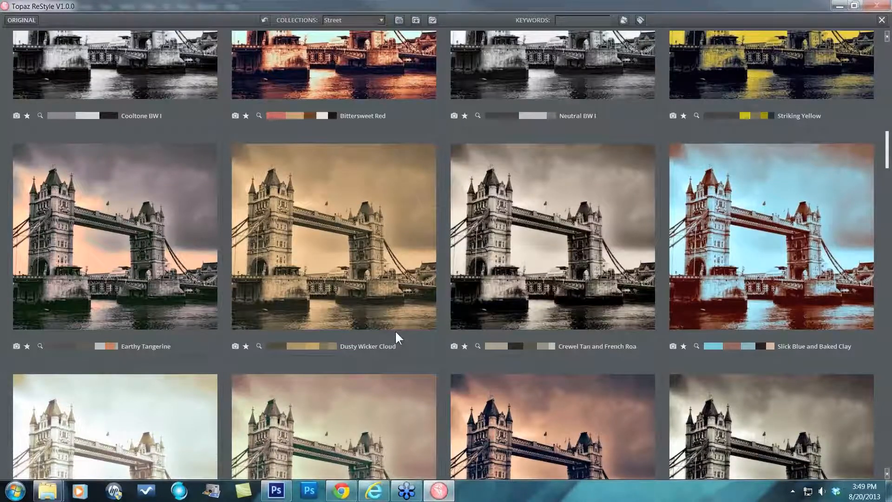
{"action": "scroll", "coordinate": [395, 331], "scroll_direction": "down", "scroll_amount": 1}
{"action": "scroll", "coordinate": [396, 327], "scroll_direction": "down", "scroll_amount": 4}
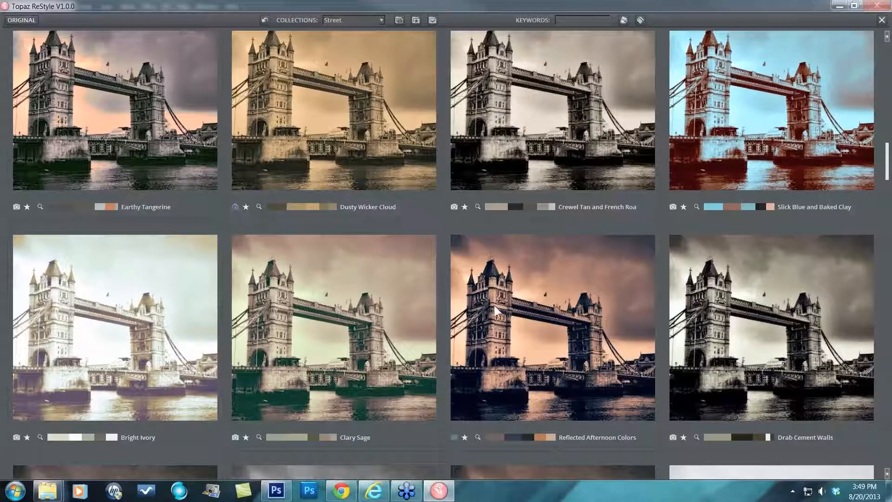
{"action": "scroll", "coordinate": [494, 304], "scroll_direction": "down", "scroll_amount": 3}
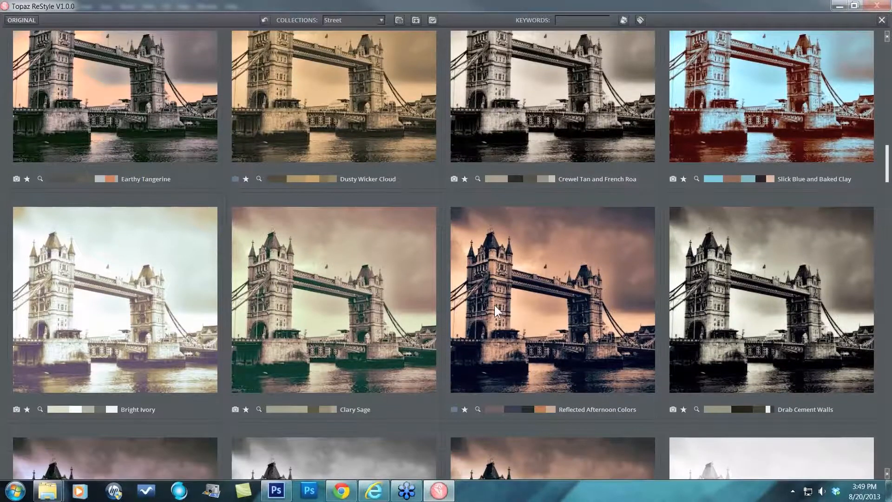
{"action": "scroll", "coordinate": [467, 355], "scroll_direction": "down", "scroll_amount": 7}
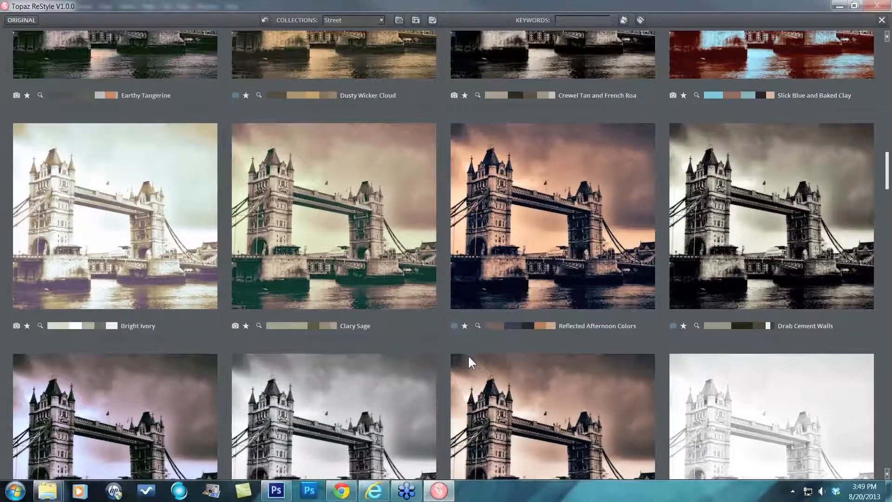
{"action": "scroll", "coordinate": [432, 361], "scroll_direction": "down", "scroll_amount": 10}
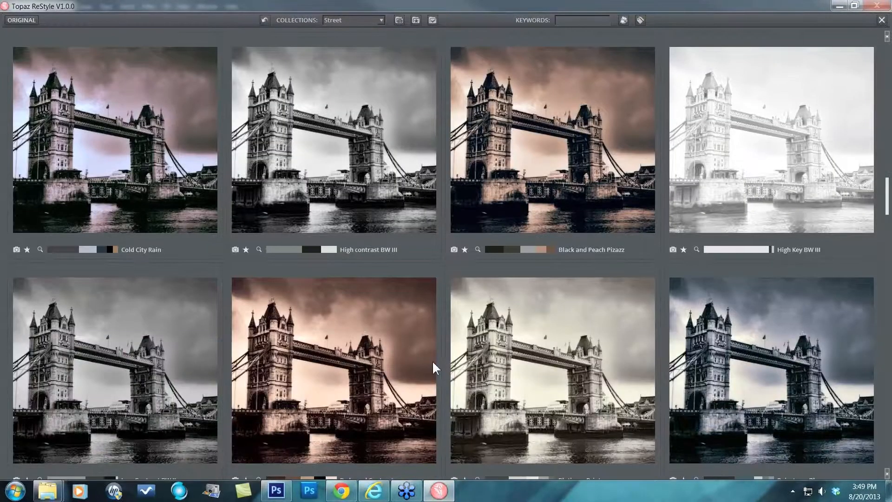
{"action": "scroll", "coordinate": [620, 343], "scroll_direction": "down", "scroll_amount": 7}
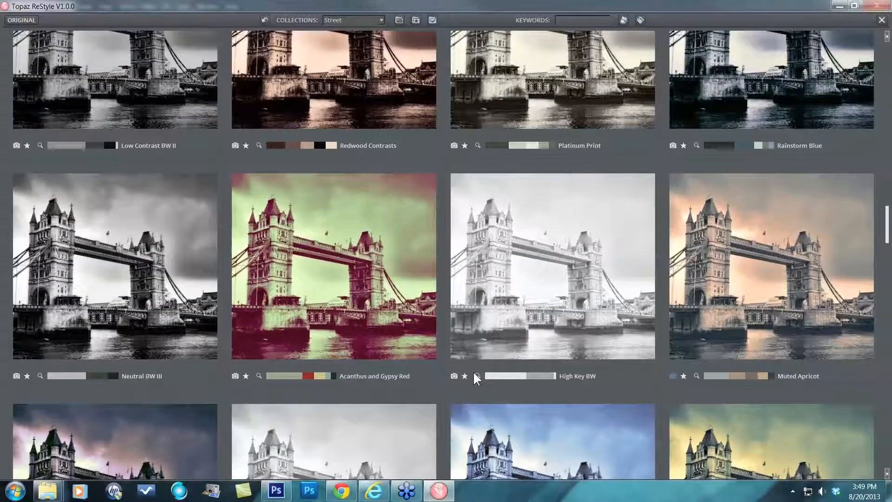
{"action": "scroll", "coordinate": [473, 372], "scroll_direction": "down", "scroll_amount": 10}
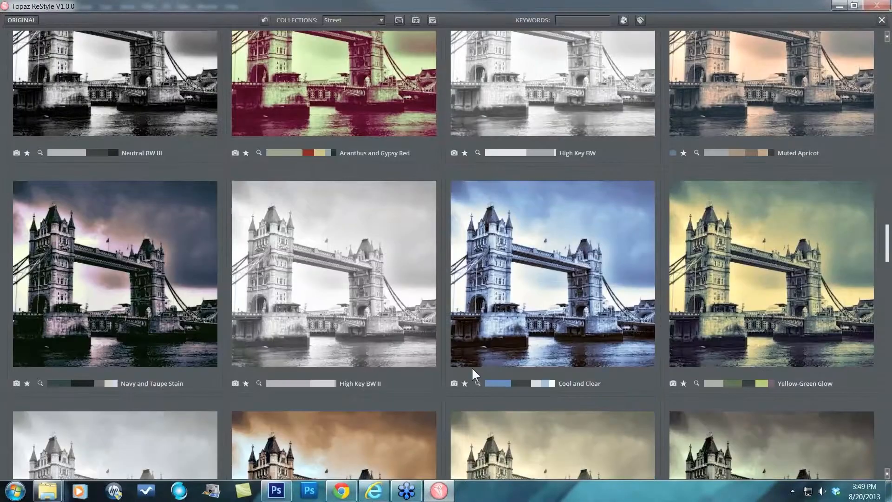
{"action": "scroll", "coordinate": [499, 348], "scroll_direction": "down", "scroll_amount": 5}
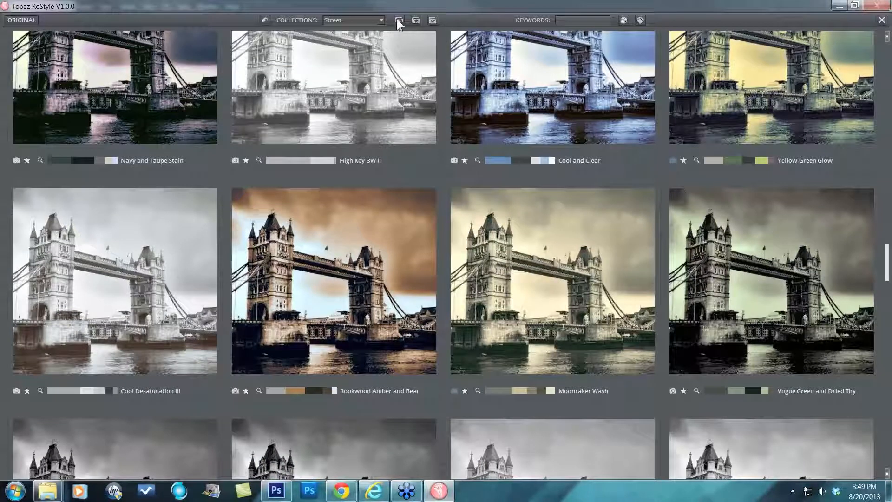
List only the snapshot presets, apply Moonraker Wash to the bridge photo and reduce the ReStyle opacity to 82%
{"action": "left_click", "coordinate": [398, 19]}
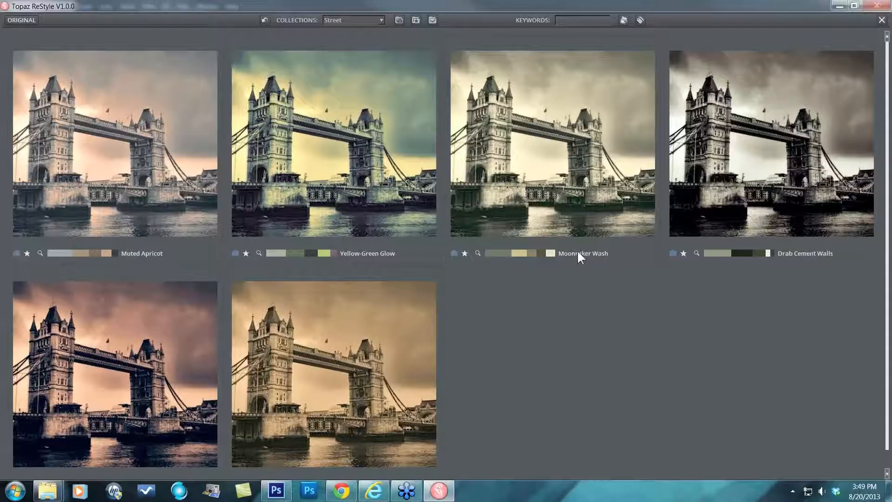
{"action": "left_click", "coordinate": [549, 144]}
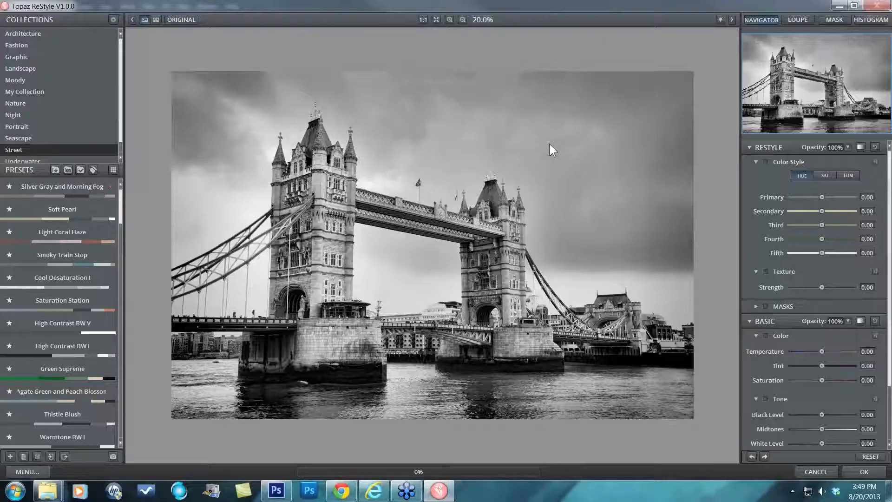
{"action": "left_click", "coordinate": [847, 146]}
{"action": "mouse_move", "coordinate": [862, 150]}
{"action": "left_mouse_down"}
{"action": "mouse_move", "coordinate": [843, 148]}
{"action": "mouse_move", "coordinate": [866, 149]}
{"action": "mouse_move", "coordinate": [844, 146]}
{"action": "mouse_move", "coordinate": [854, 148]}
{"action": "left_mouse_up"}
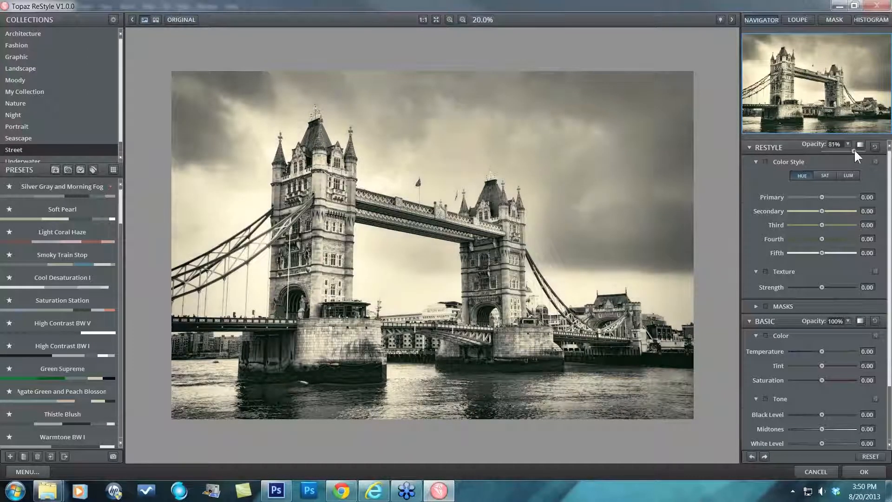
Collapse the Color Style settings, raise the detail Structure to 0.13 and compare the result with the original photo
{"action": "left_click", "coordinate": [823, 160]}
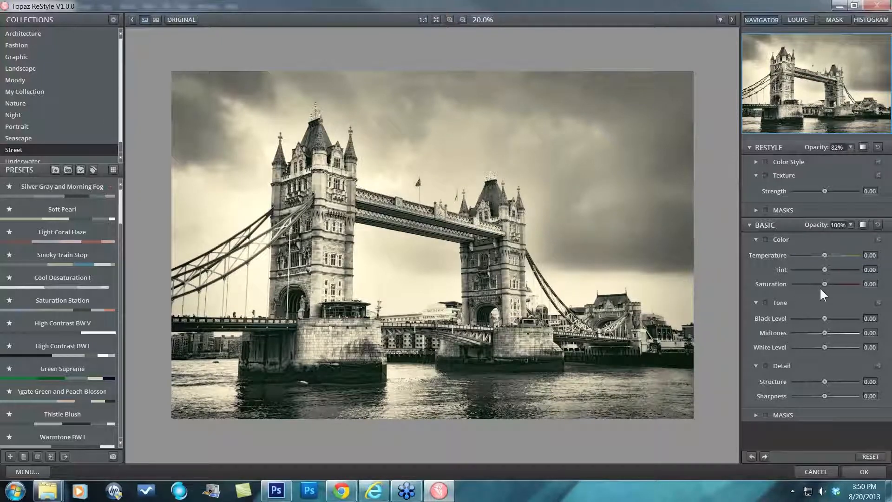
{"action": "mouse_move", "coordinate": [824, 381]}
{"action": "left_mouse_down"}
{"action": "mouse_move", "coordinate": [836, 375]}
{"action": "mouse_move", "coordinate": [828, 382]}
{"action": "left_mouse_up"}
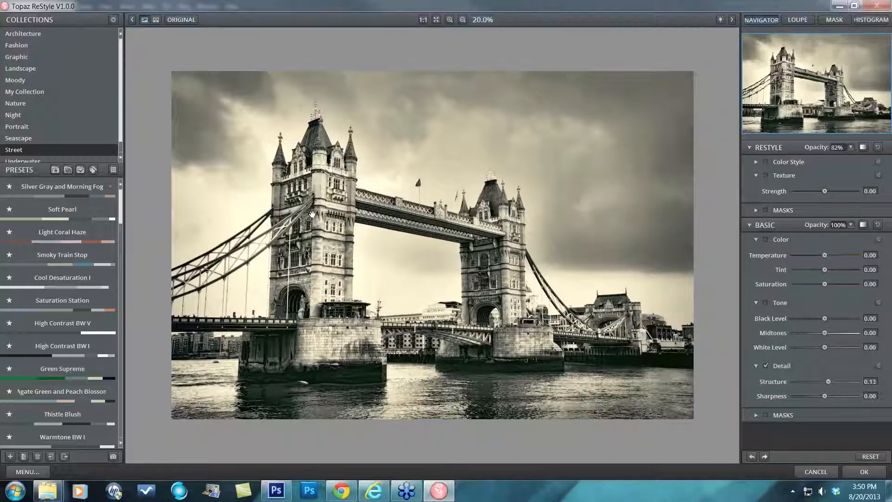
{"action": "left_click", "coordinate": [604, 222]}
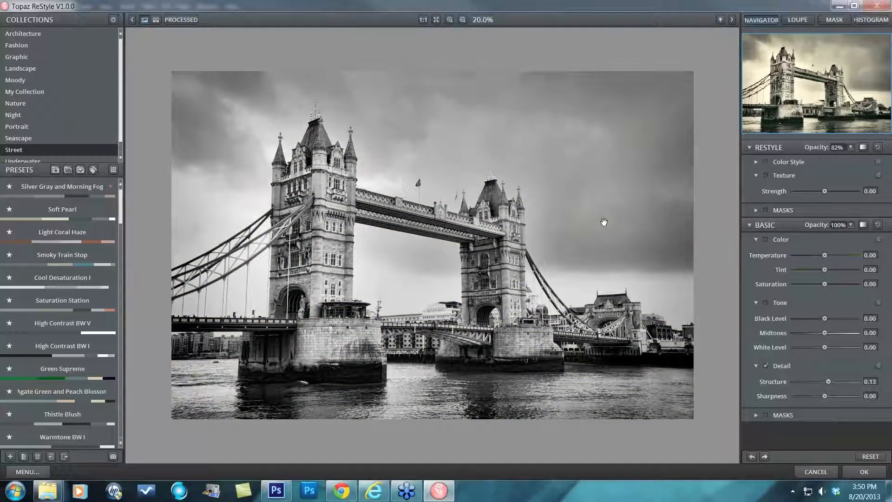
{"action": "left_click", "coordinate": [604, 222]}
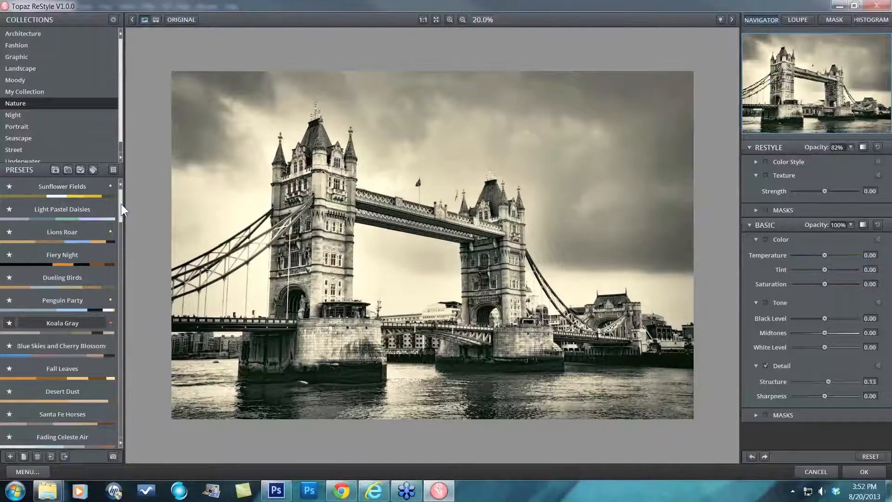
Try the Nature presets Flower I and Koala Gray on the bridge photo, and leave ReStyle without applying a preset
{"action": "left_click_drag", "start_coordinate": [121, 203], "coordinate": [124, 341]}
{"action": "left_click_drag", "start_coordinate": [124, 342], "coordinate": [121, 383]}
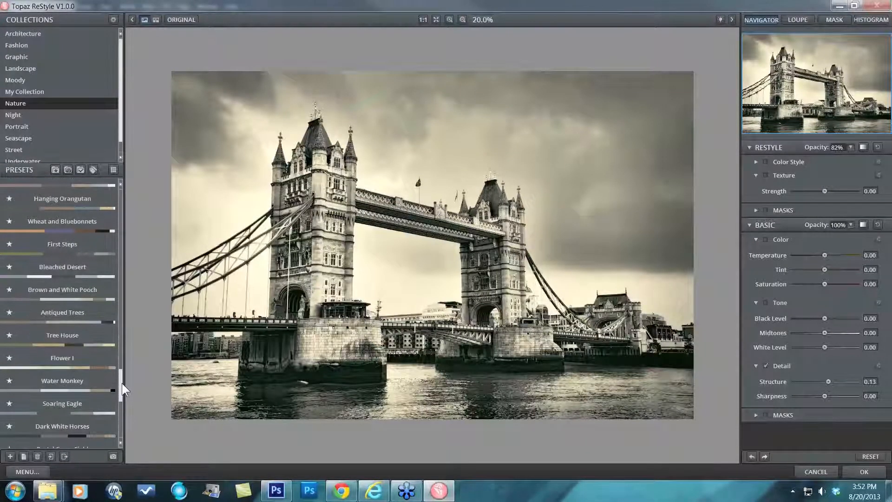
{"action": "left_click", "coordinate": [71, 360]}
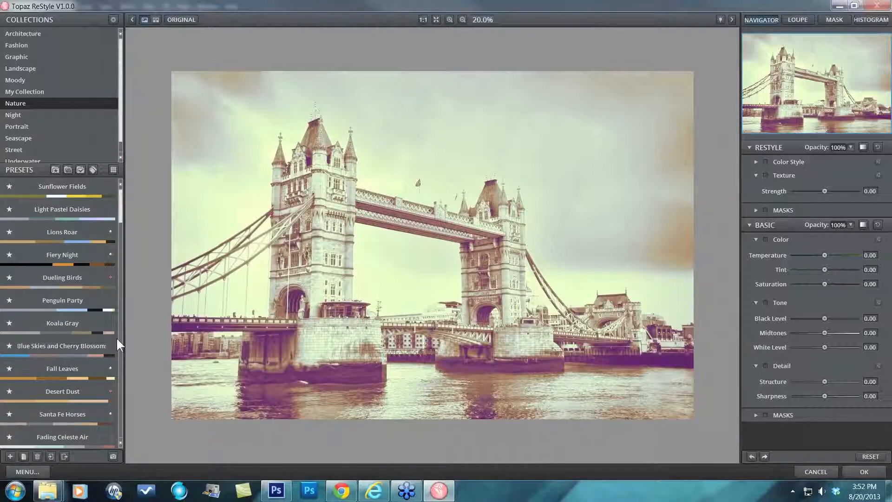
{"action": "left_click", "coordinate": [62, 323]}
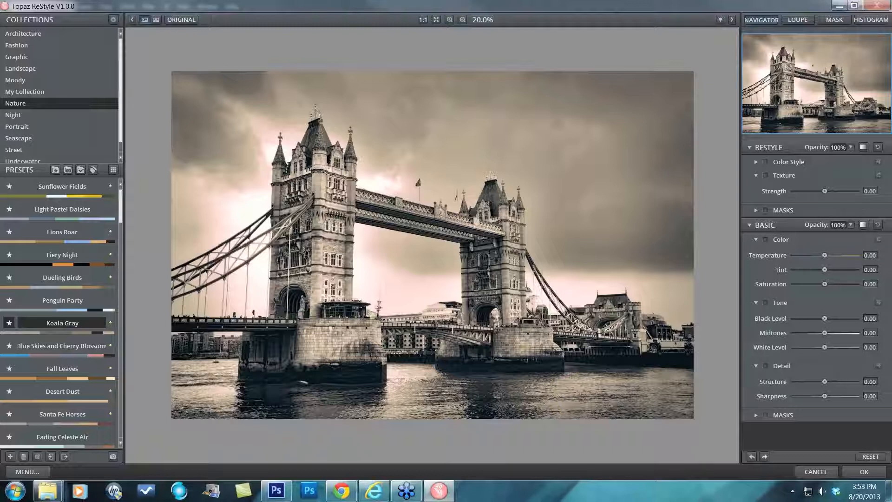
{"action": "left_click", "coordinate": [824, 472]}
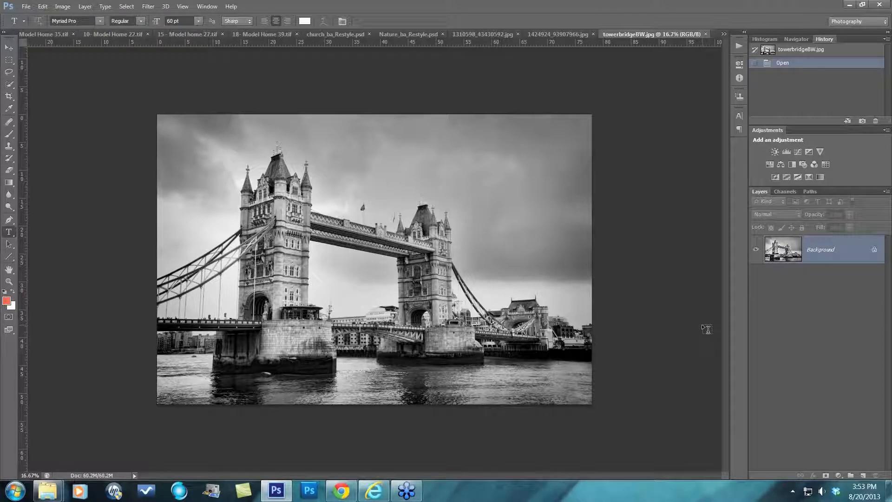
Open the photo _MG_6071_6x9 of the girl in the blue dress from the Finals folder
{"action": "left_click", "coordinate": [148, 7]}
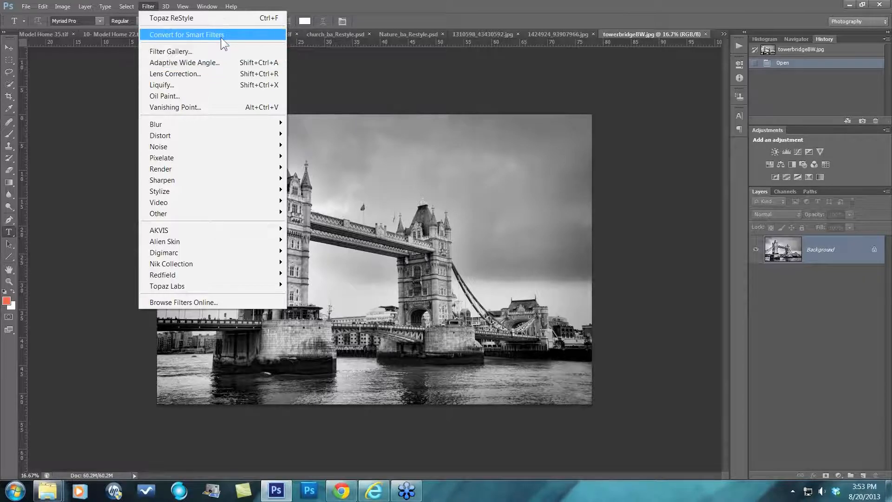
{"action": "left_click", "coordinate": [27, 9]}
{"action": "left_click", "coordinate": [25, 6]}
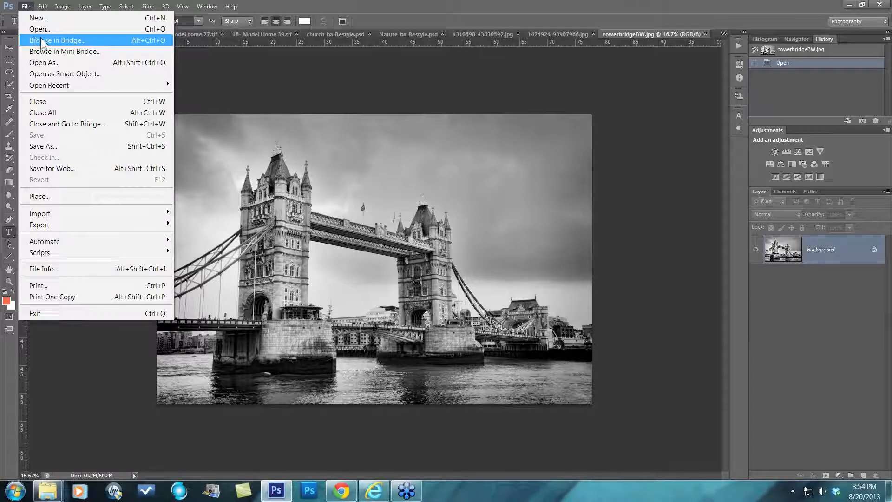
{"action": "left_click", "coordinate": [43, 29]}
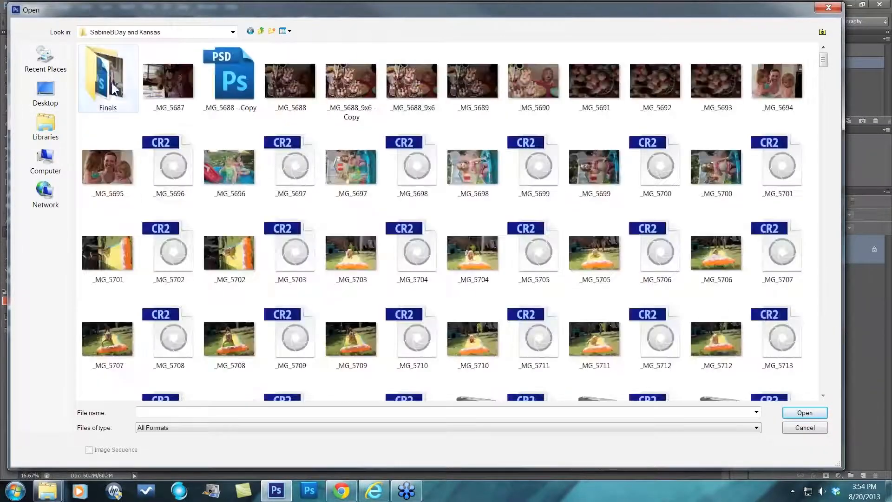
{"action": "double_click", "coordinate": [104, 80]}
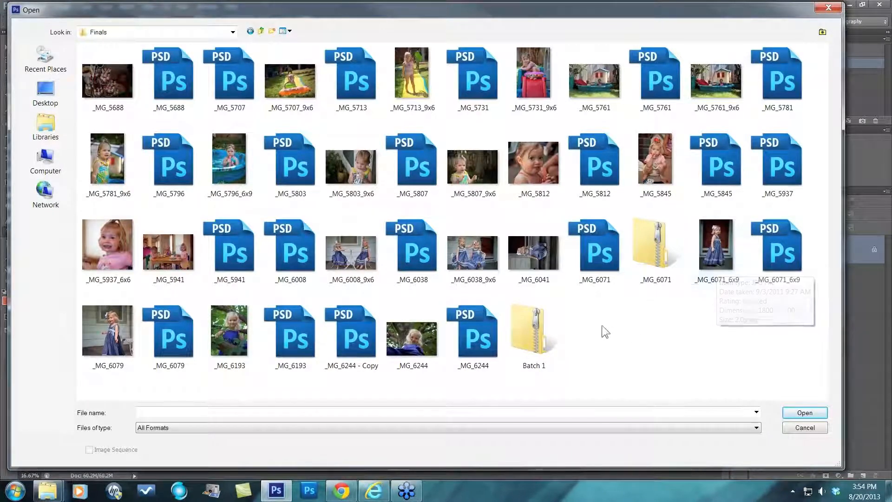
{"action": "left_click", "coordinate": [705, 258]}
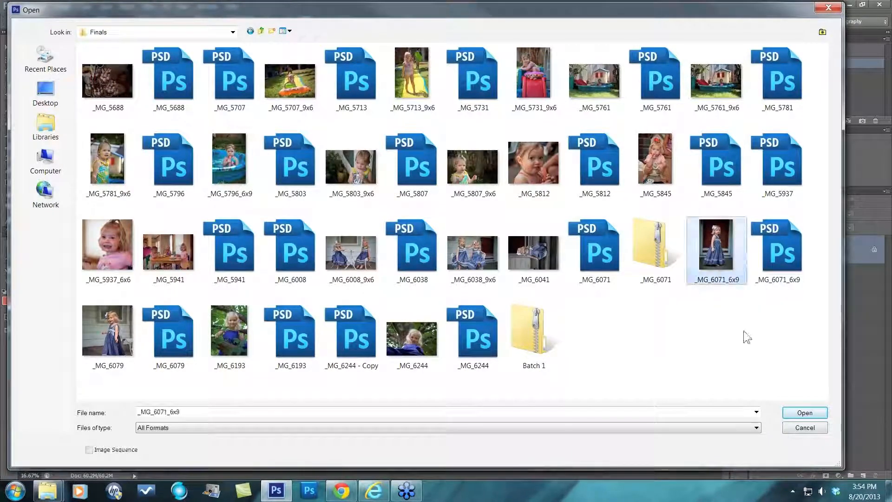
{"action": "left_click", "coordinate": [803, 413]}
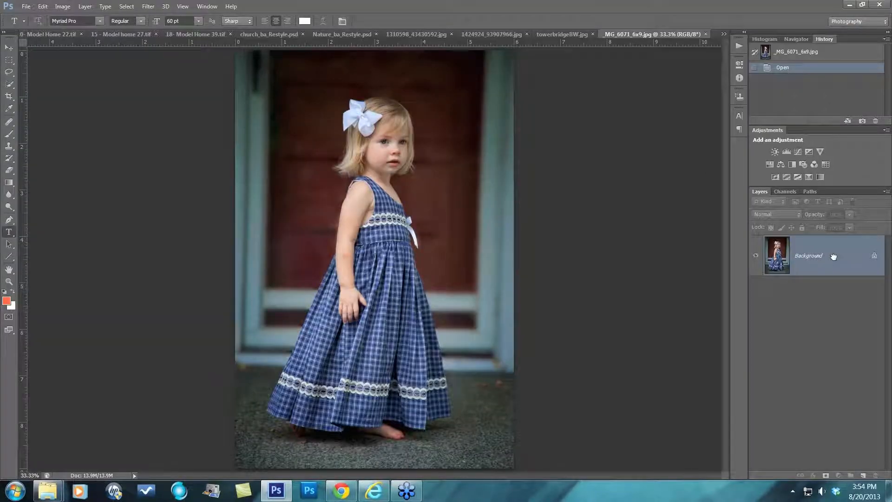
Duplicate the Background layer of the girl's photo and launch Topaz ReStyle on the copy
{"action": "left_click_drag", "start_coordinate": [833, 257], "coordinate": [863, 475]}
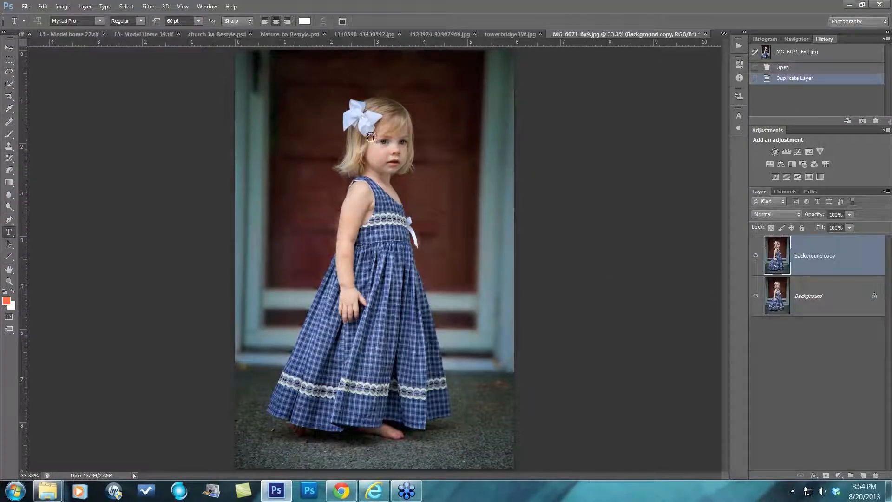
{"action": "left_click", "coordinate": [148, 6]}
{"action": "mouse_move", "coordinate": [203, 287]}
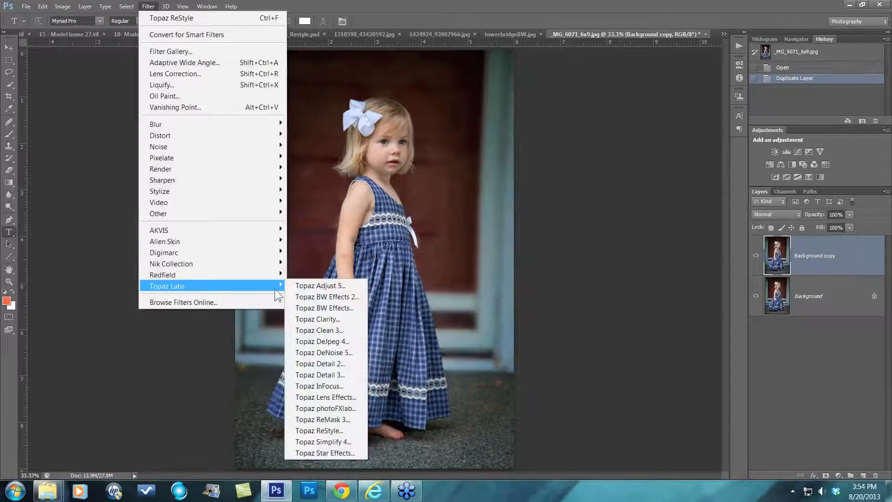
{"action": "left_click", "coordinate": [320, 430]}
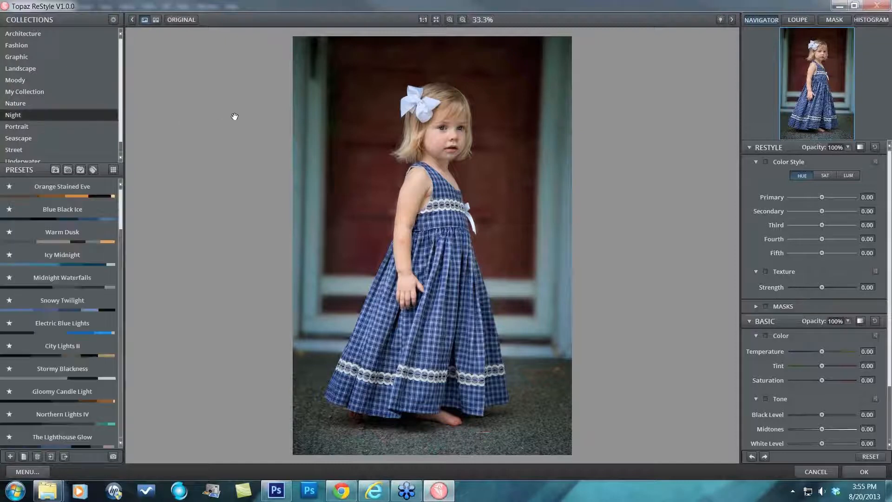
Preview the Night collection's presets on the girl's photo in the grid view, and close the grid
{"action": "left_click", "coordinate": [110, 168]}
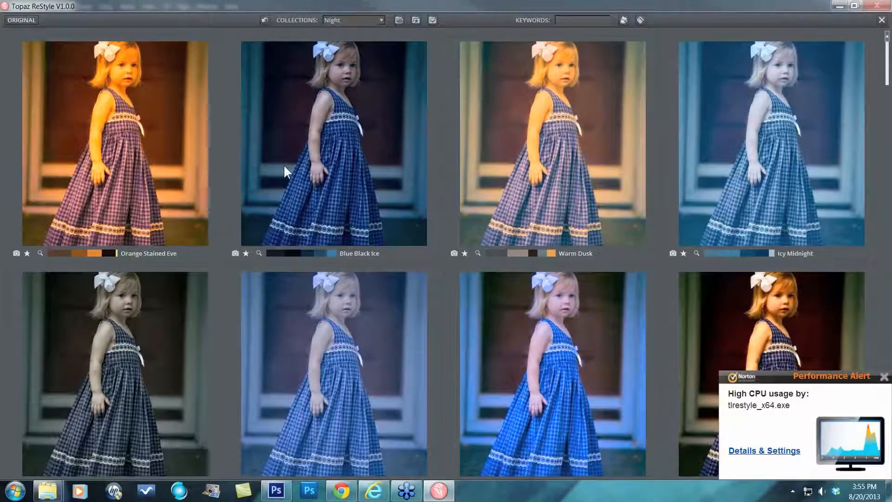
{"action": "scroll", "coordinate": [284, 166], "scroll_direction": "down", "scroll_amount": 1}
{"action": "scroll", "coordinate": [284, 164], "scroll_direction": "down", "scroll_amount": 2}
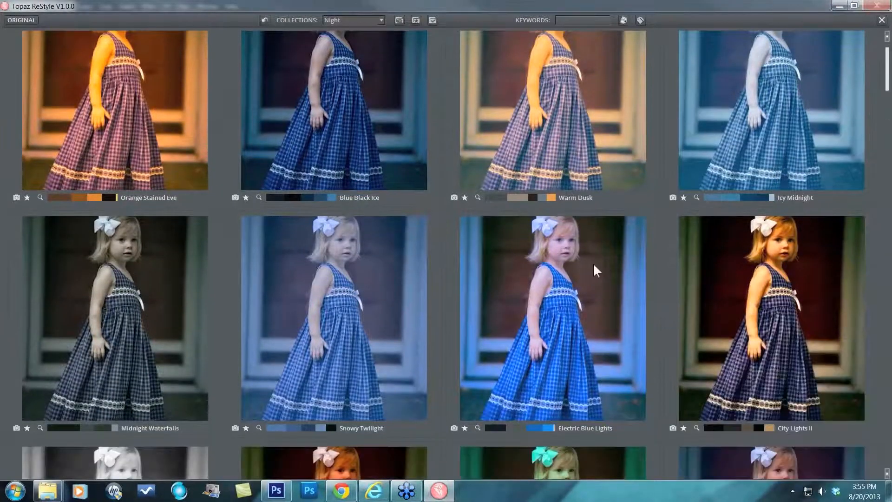
{"action": "scroll", "coordinate": [594, 264], "scroll_direction": "down", "scroll_amount": 2}
{"action": "scroll", "coordinate": [591, 260], "scroll_direction": "down", "scroll_amount": 6}
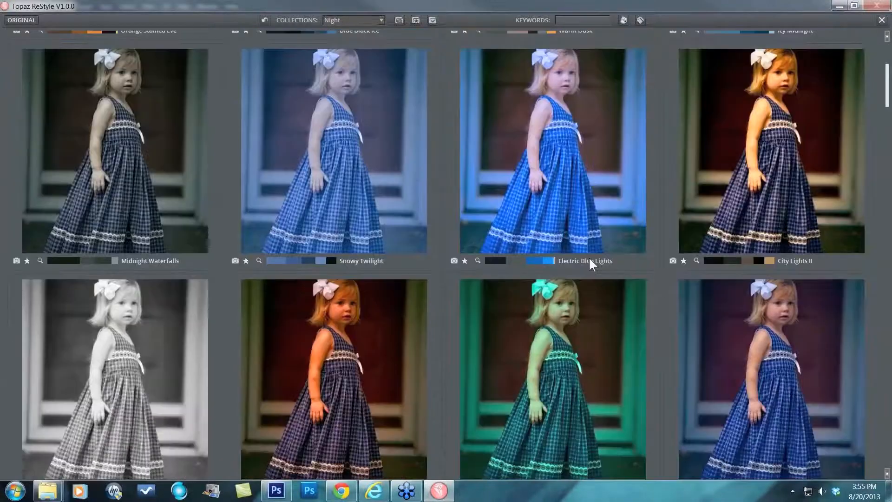
{"action": "scroll", "coordinate": [589, 259], "scroll_direction": "down", "scroll_amount": 5}
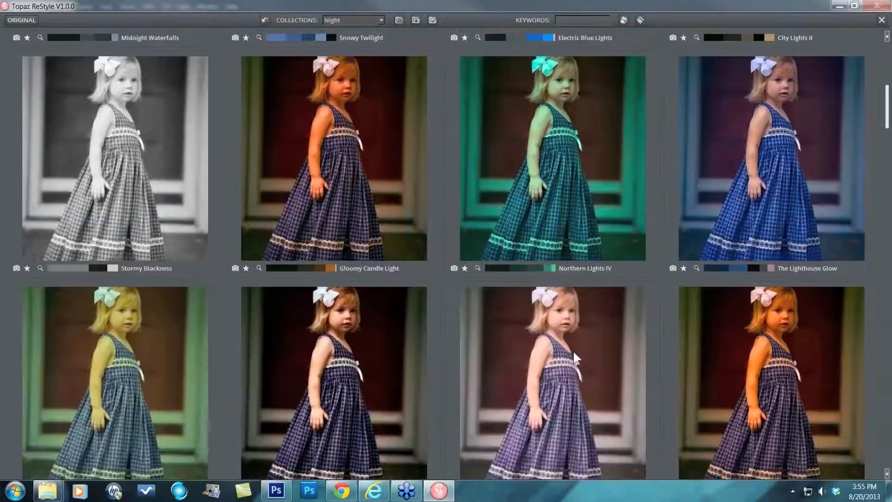
{"action": "scroll", "coordinate": [518, 327], "scroll_direction": "down", "scroll_amount": 1}
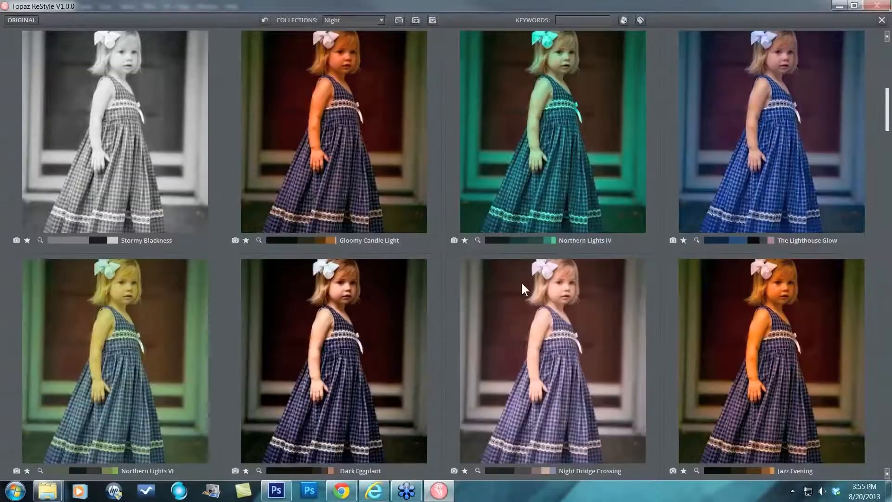
{"action": "scroll", "coordinate": [520, 281], "scroll_direction": "up", "scroll_amount": 2}
{"action": "scroll", "coordinate": [522, 282], "scroll_direction": "up", "scroll_amount": 6}
{"action": "scroll", "coordinate": [523, 277], "scroll_direction": "up", "scroll_amount": 8}
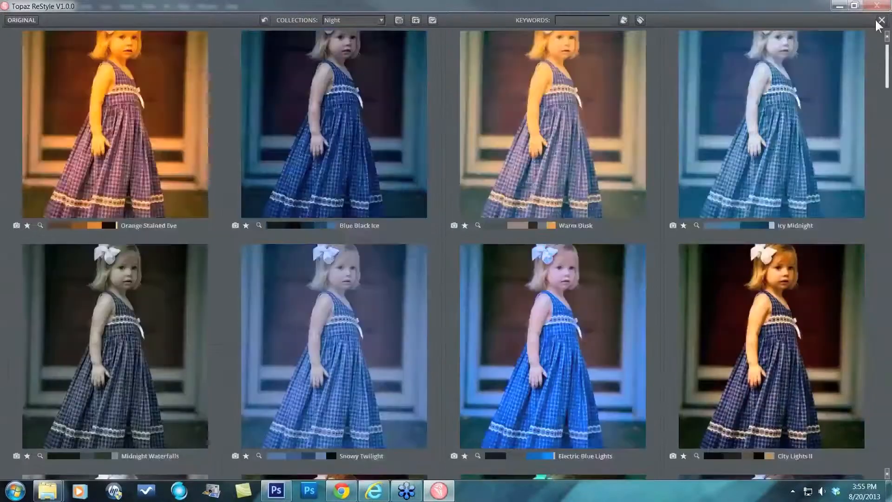
{"action": "left_click", "coordinate": [881, 21]}
Switch to the Portrait collection and examine all its presets on the girl's photo in the grid view, down to Wave Goodbye Now
{"action": "left_click", "coordinate": [94, 129]}
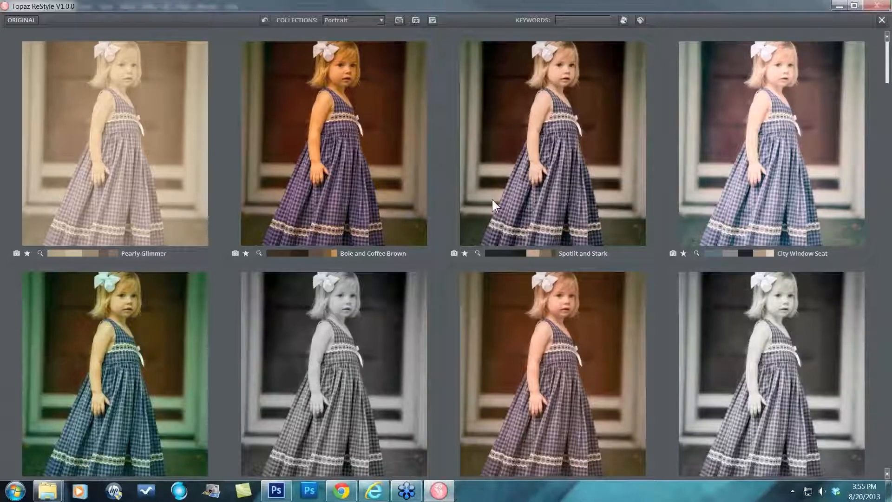
{"action": "scroll", "coordinate": [496, 200], "scroll_direction": "down", "scroll_amount": 5}
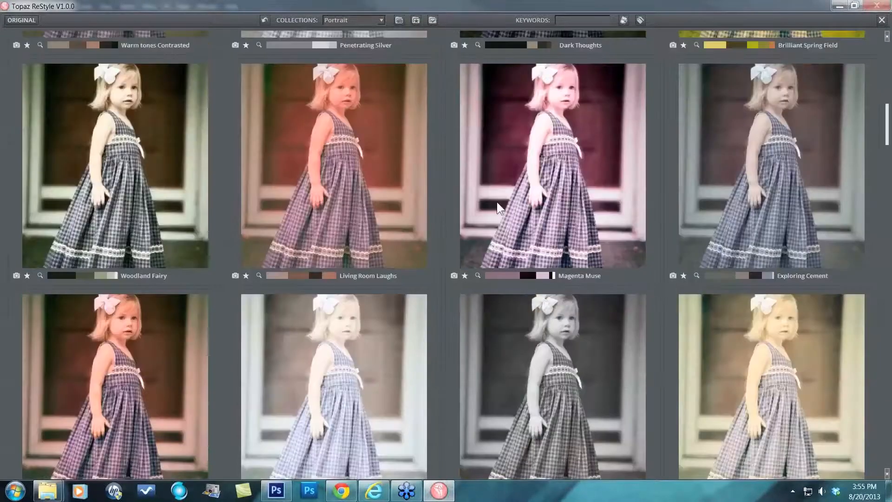
{"action": "scroll", "coordinate": [496, 200], "scroll_direction": "down", "scroll_amount": 4}
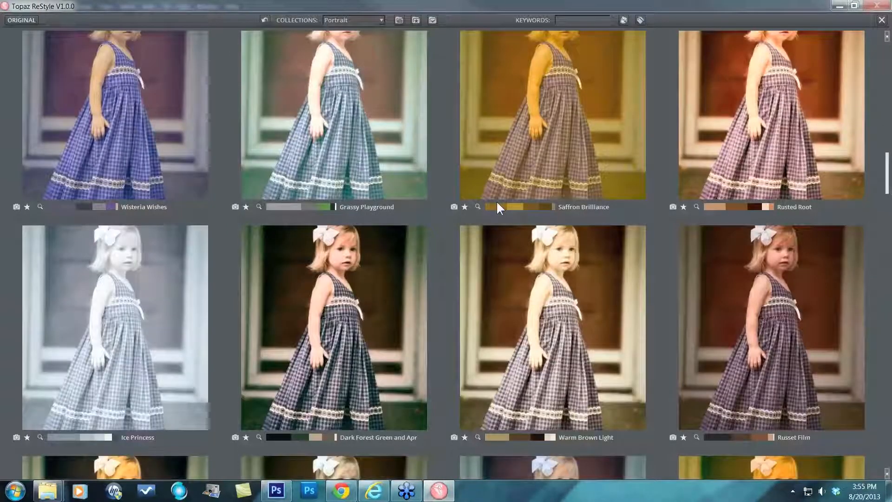
{"action": "scroll", "coordinate": [496, 200], "scroll_direction": "down", "scroll_amount": 3}
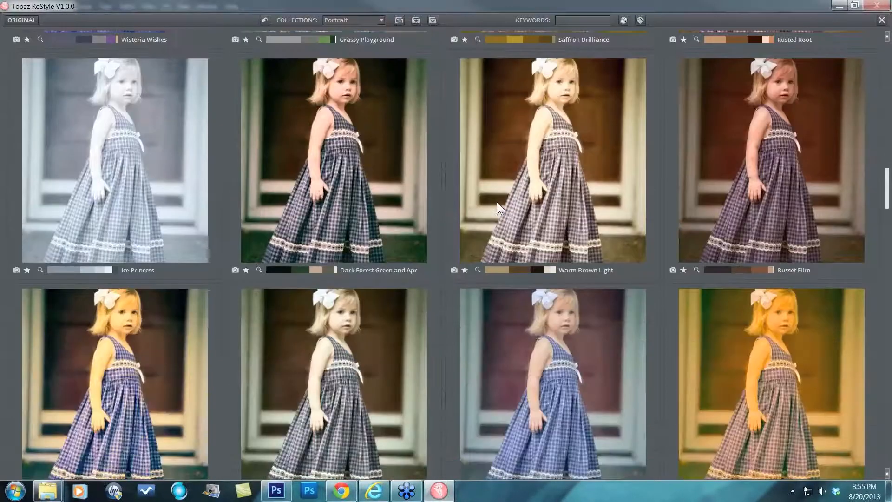
{"action": "scroll", "coordinate": [497, 202], "scroll_direction": "down", "scroll_amount": 5}
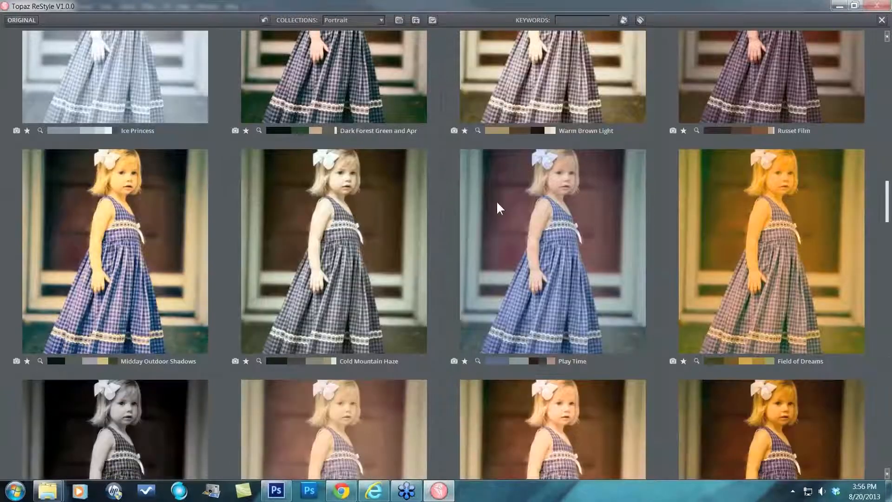
{"action": "scroll", "coordinate": [498, 197], "scroll_direction": "down", "scroll_amount": 1}
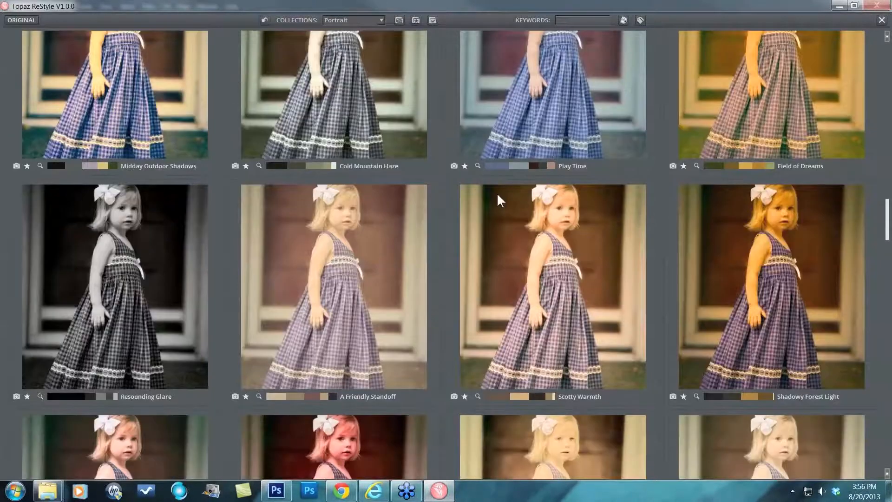
{"action": "scroll", "coordinate": [497, 192], "scroll_direction": "down", "scroll_amount": 2}
{"action": "scroll", "coordinate": [486, 258], "scroll_direction": "down", "scroll_amount": 3}
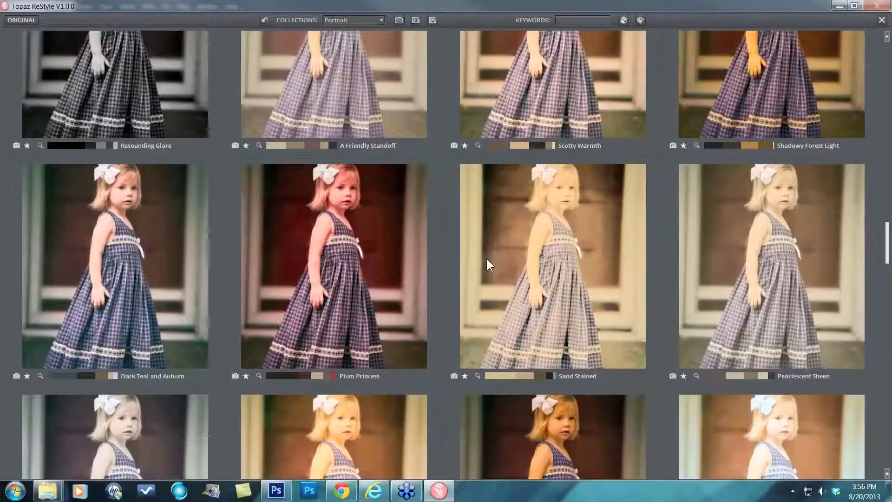
{"action": "scroll", "coordinate": [486, 258], "scroll_direction": "down", "scroll_amount": 1}
{"action": "scroll", "coordinate": [486, 257], "scroll_direction": "down", "scroll_amount": 3}
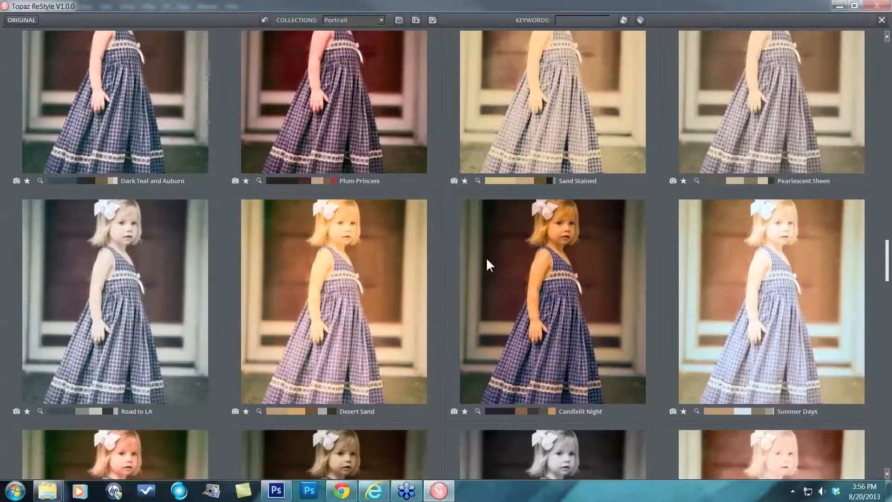
{"action": "scroll", "coordinate": [486, 258], "scroll_direction": "down", "scroll_amount": 5}
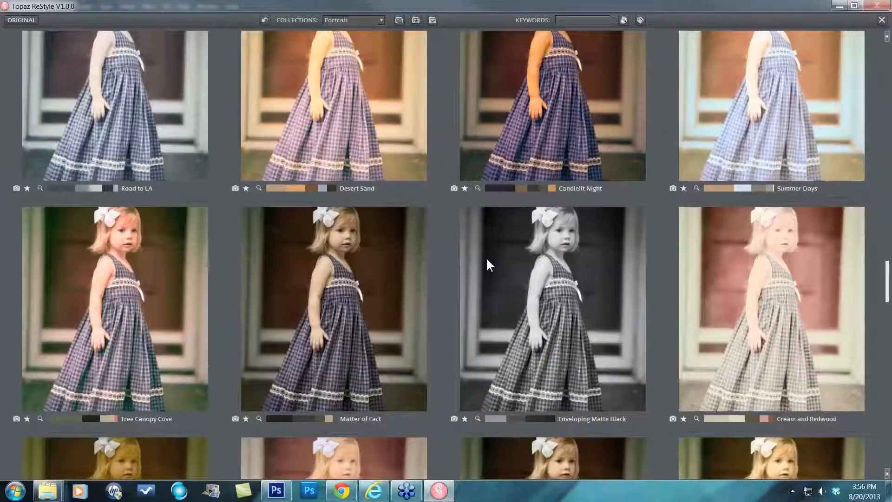
{"action": "scroll", "coordinate": [486, 257], "scroll_direction": "down", "scroll_amount": 3}
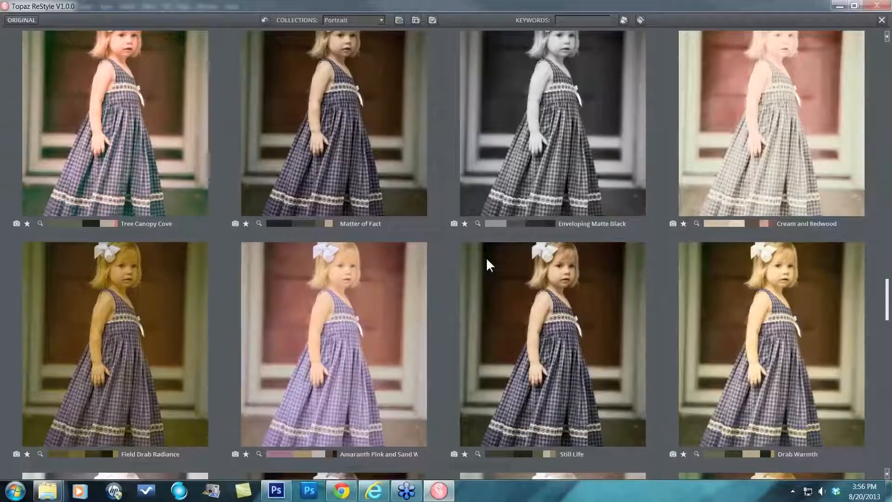
{"action": "scroll", "coordinate": [486, 257], "scroll_direction": "down", "scroll_amount": 5}
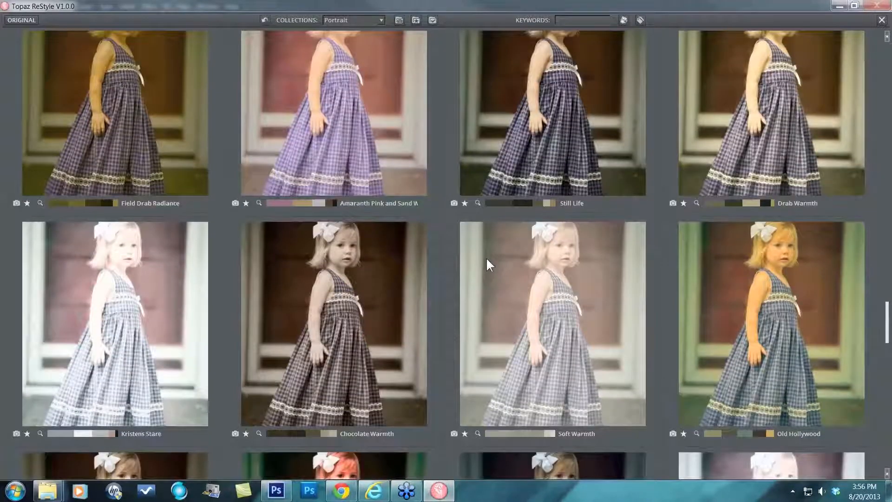
{"action": "scroll", "coordinate": [487, 259], "scroll_direction": "down", "scroll_amount": 3}
{"action": "scroll", "coordinate": [486, 260], "scroll_direction": "down", "scroll_amount": 3}
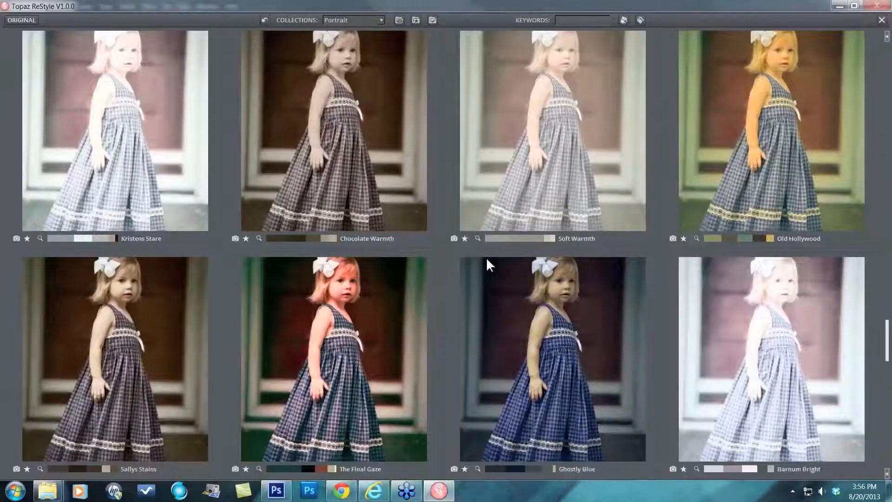
{"action": "scroll", "coordinate": [486, 258], "scroll_direction": "down", "scroll_amount": 1}
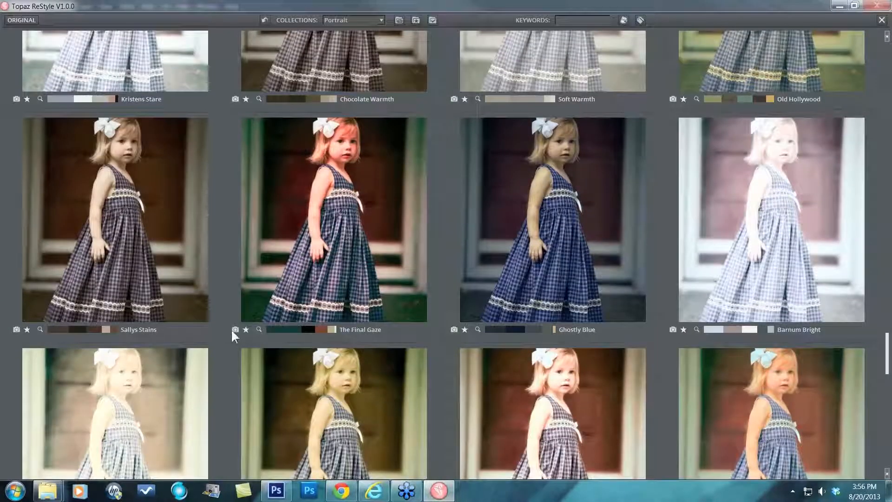
{"action": "scroll", "coordinate": [296, 322], "scroll_direction": "down", "scroll_amount": 9}
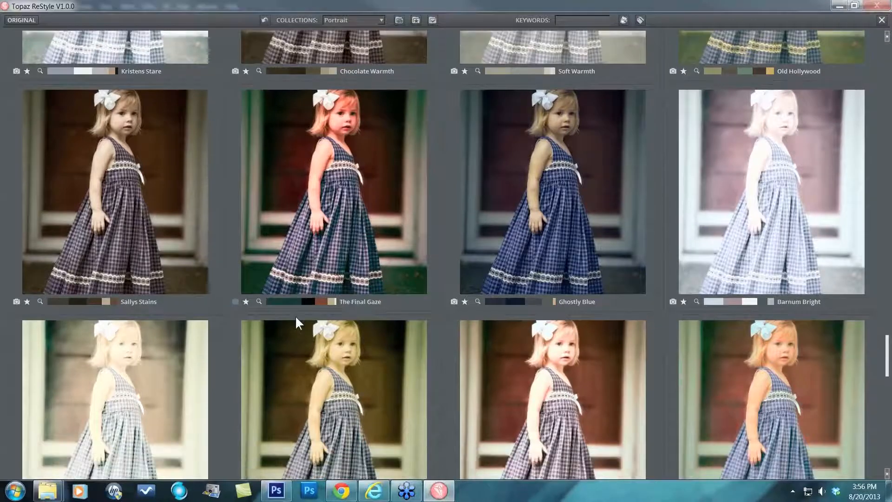
{"action": "scroll", "coordinate": [294, 315], "scroll_direction": "down", "scroll_amount": 9}
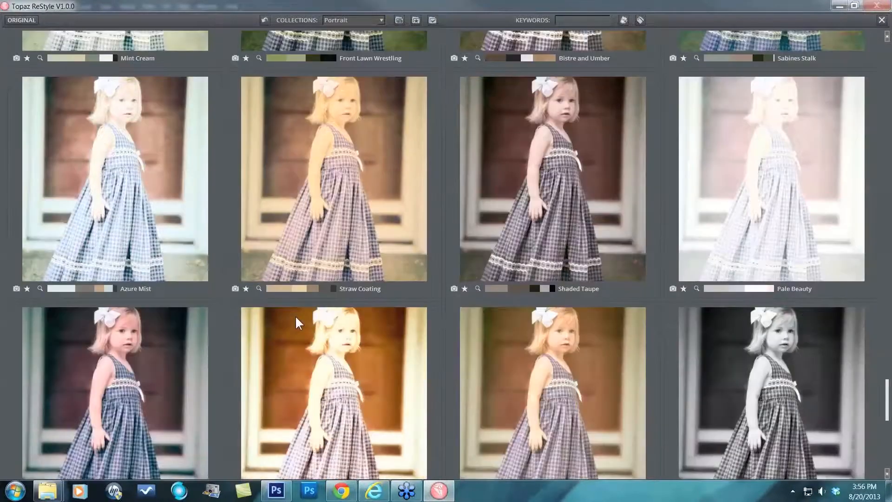
{"action": "scroll", "coordinate": [458, 267], "scroll_direction": "down", "scroll_amount": 5}
{"action": "scroll", "coordinate": [463, 299], "scroll_direction": "down", "scroll_amount": 11}
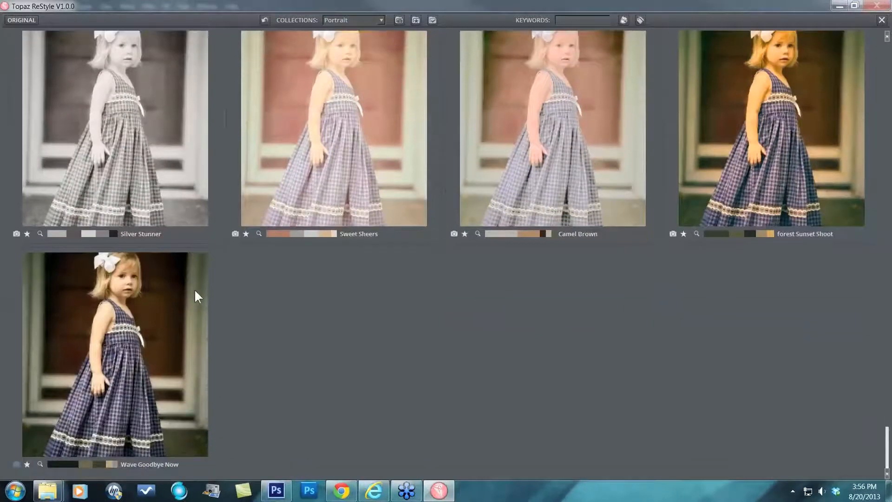
Take snapshots of The Final Gaze, Still Life, Warm Brown Light, Woodland Fairy and Spotlit and Stark while reviewing the Portrait grid back to its start
{"action": "scroll", "coordinate": [208, 266], "scroll_direction": "up", "scroll_amount": 10}
{"action": "scroll", "coordinate": [237, 249], "scroll_direction": "up", "scroll_amount": 15}
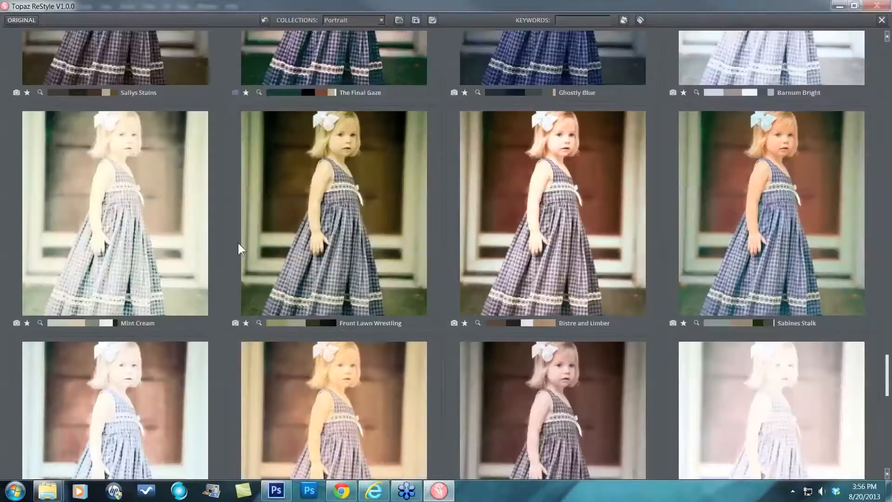
{"action": "scroll", "coordinate": [372, 262], "scroll_direction": "up", "scroll_amount": 13}
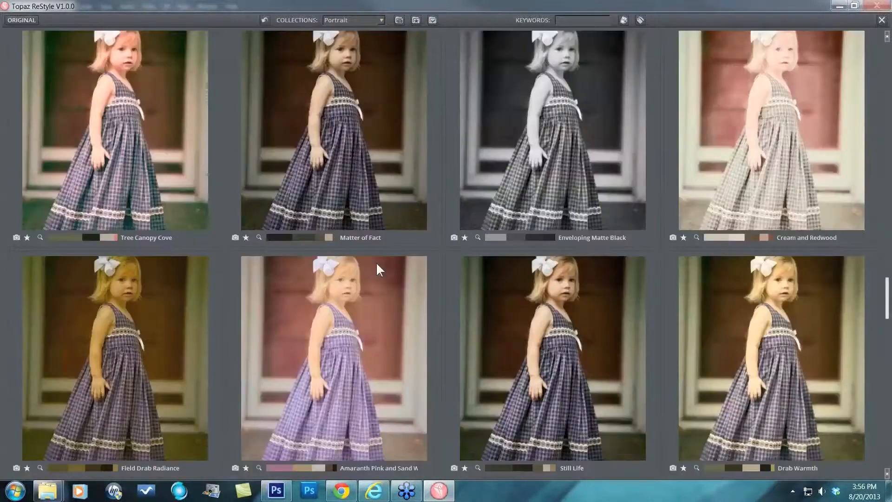
{"action": "scroll", "coordinate": [403, 318], "scroll_direction": "down", "scroll_amount": 1}
{"action": "scroll", "coordinate": [403, 317], "scroll_direction": "up", "scroll_amount": 17}
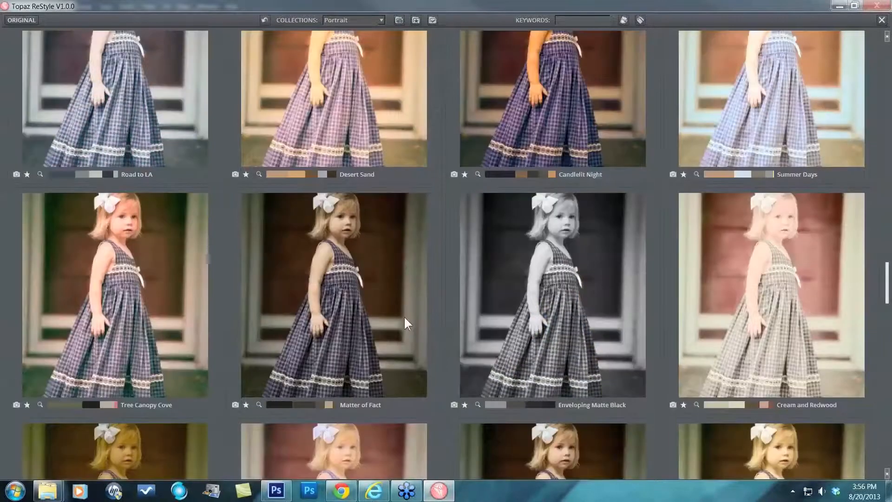
{"action": "scroll", "coordinate": [416, 317], "scroll_direction": "up", "scroll_amount": 15}
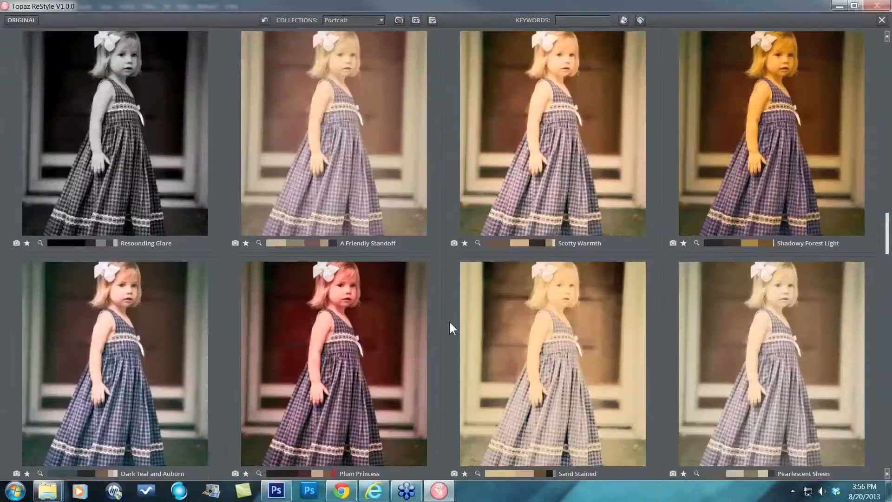
{"action": "scroll", "coordinate": [424, 320], "scroll_direction": "up", "scroll_amount": 3}
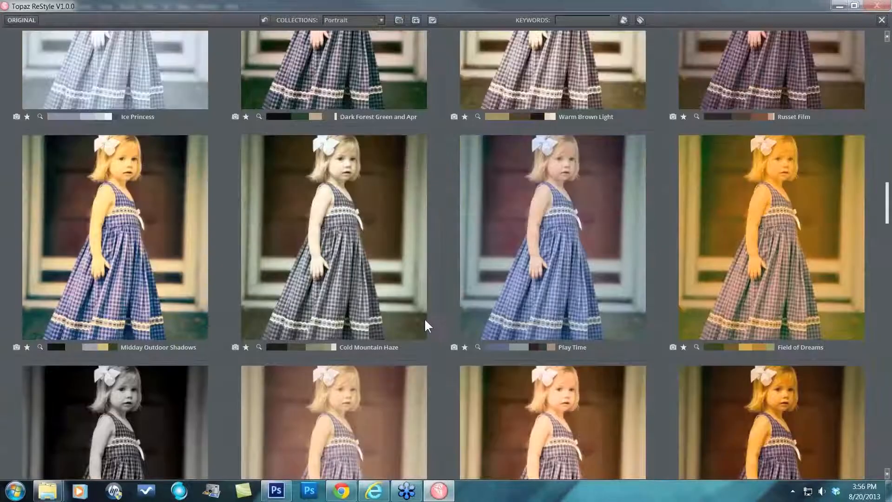
{"action": "scroll", "coordinate": [404, 320], "scroll_direction": "up", "scroll_amount": 3}
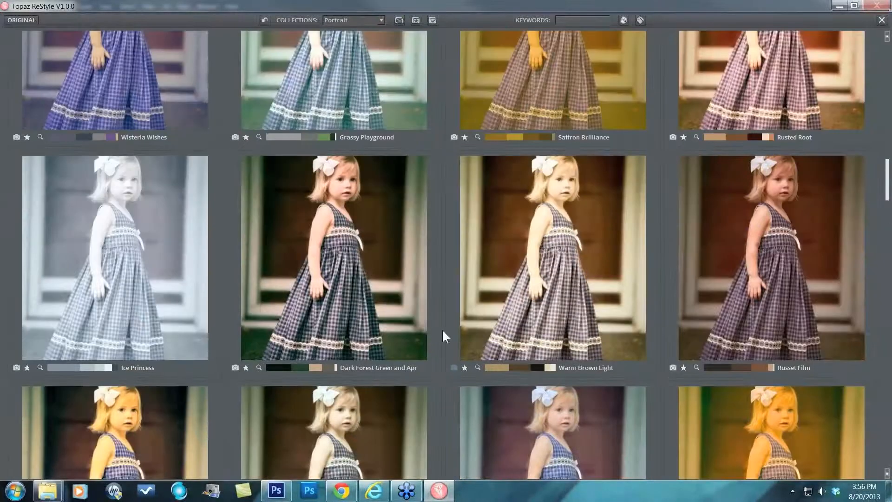
{"action": "scroll", "coordinate": [442, 328], "scroll_direction": "up", "scroll_amount": 1}
{"action": "scroll", "coordinate": [442, 328], "scroll_direction": "up", "scroll_amount": 5}
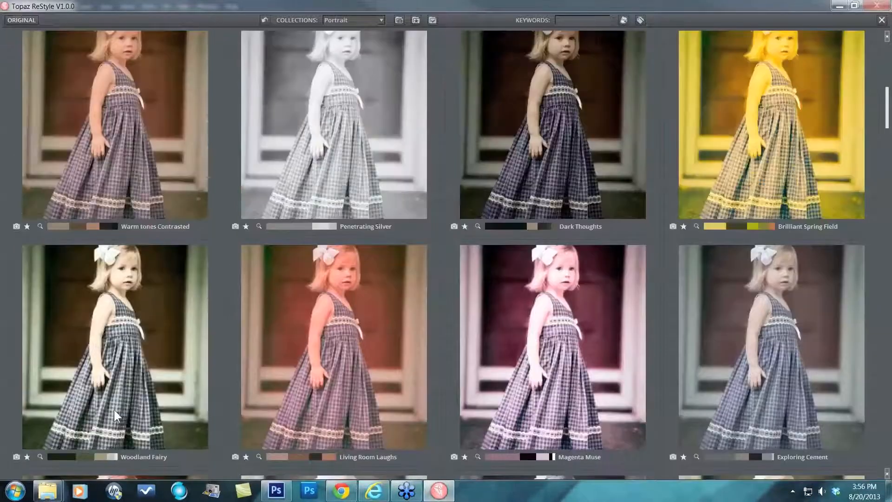
{"action": "scroll", "coordinate": [284, 339], "scroll_direction": "down", "scroll_amount": 5}
{"action": "scroll", "coordinate": [283, 339], "scroll_direction": "up", "scroll_amount": 1}
{"action": "scroll", "coordinate": [302, 345], "scroll_direction": "up", "scroll_amount": 5}
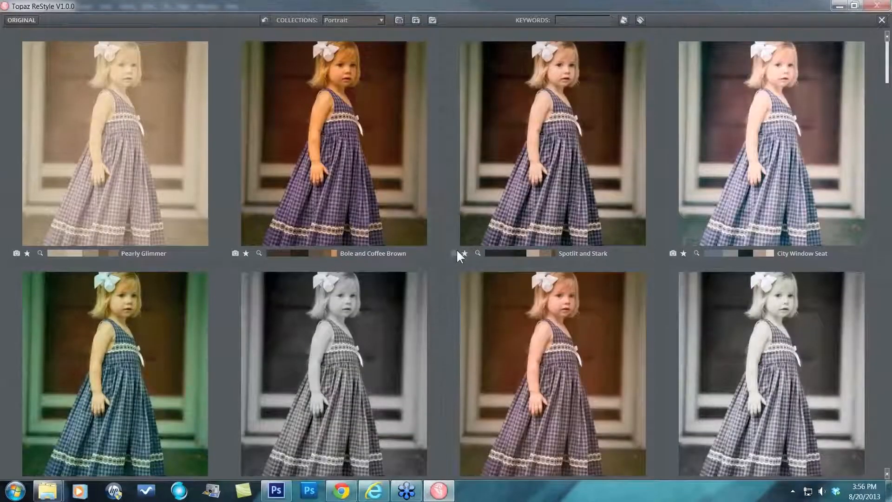
Switch the grid to the Fashion collection and take a snapshot of the Ghostly Redwood preset
{"action": "left_click", "coordinate": [381, 20]}
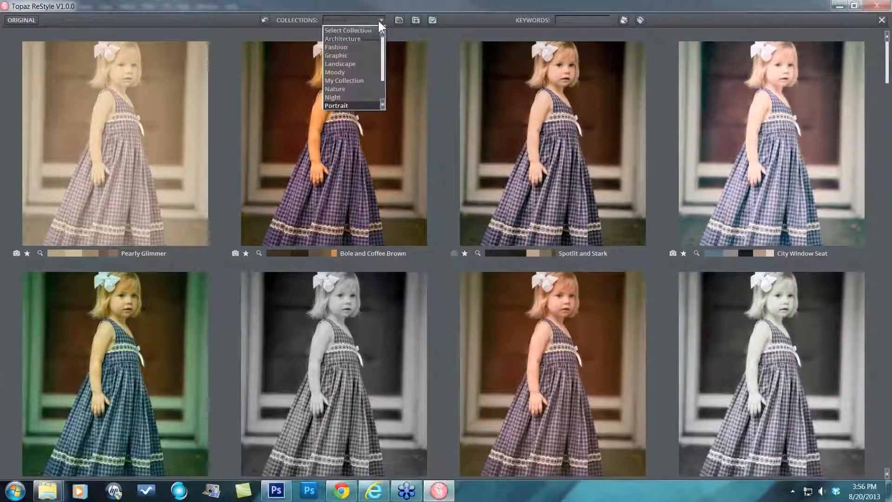
{"action": "left_click", "coordinate": [339, 46]}
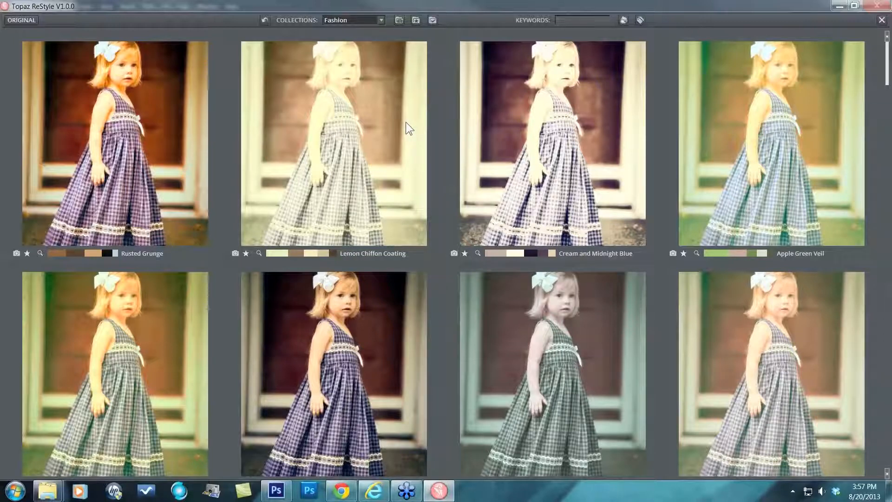
{"action": "scroll", "coordinate": [406, 121], "scroll_direction": "down", "scroll_amount": 1}
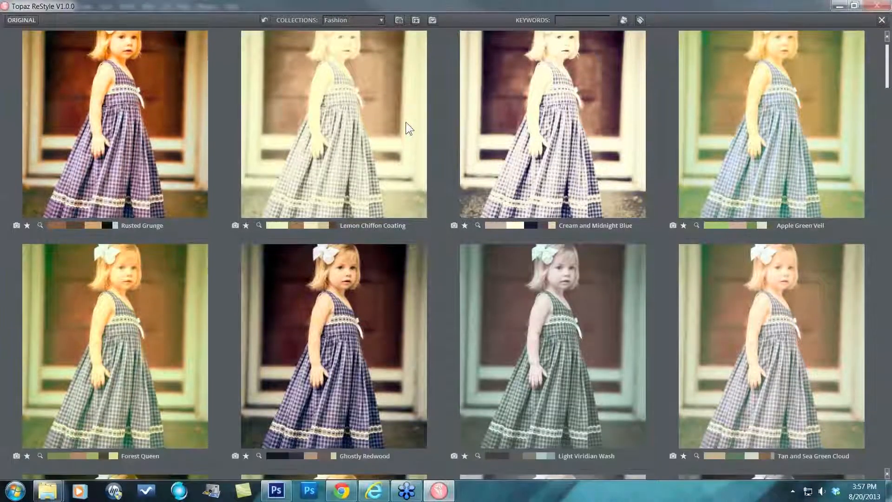
{"action": "scroll", "coordinate": [405, 122], "scroll_direction": "down", "scroll_amount": 3}
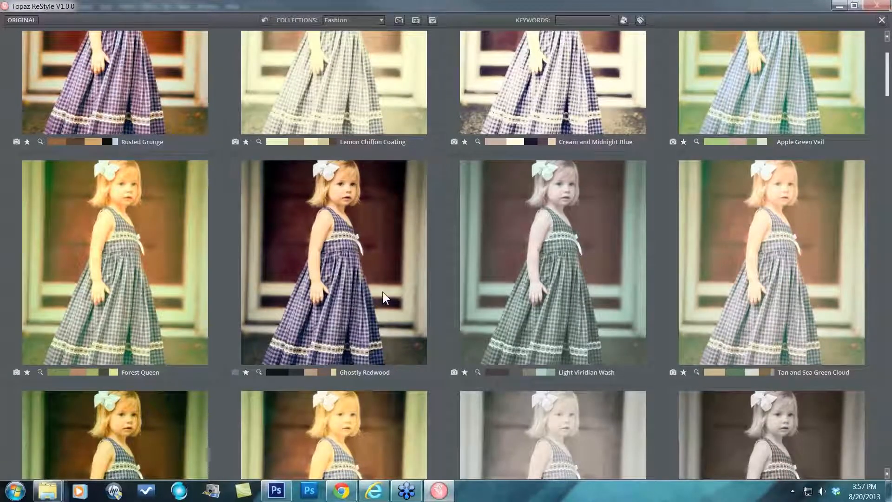
{"action": "scroll", "coordinate": [419, 293], "scroll_direction": "down", "scroll_amount": 8}
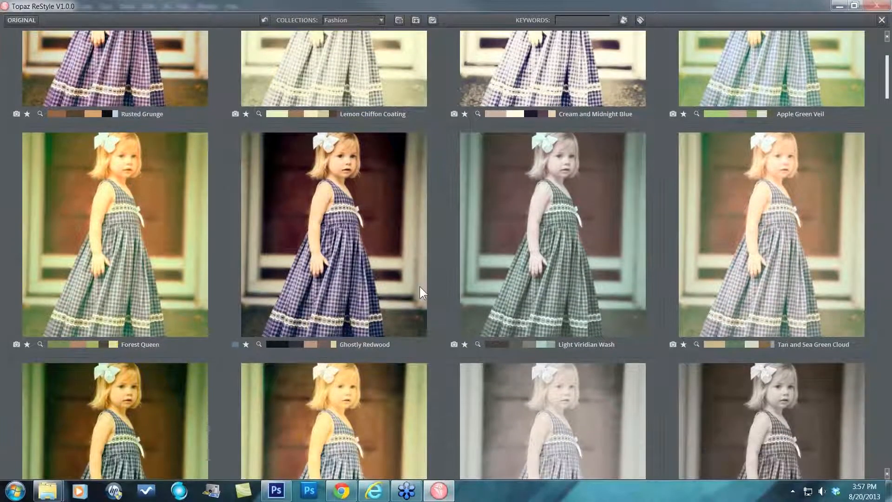
Review the rest of the Fashion collection's presets in the grid, taking snapshots of Blue Dreams and Copper Contrasts
{"action": "scroll", "coordinate": [419, 291], "scroll_direction": "down", "scroll_amount": 1}
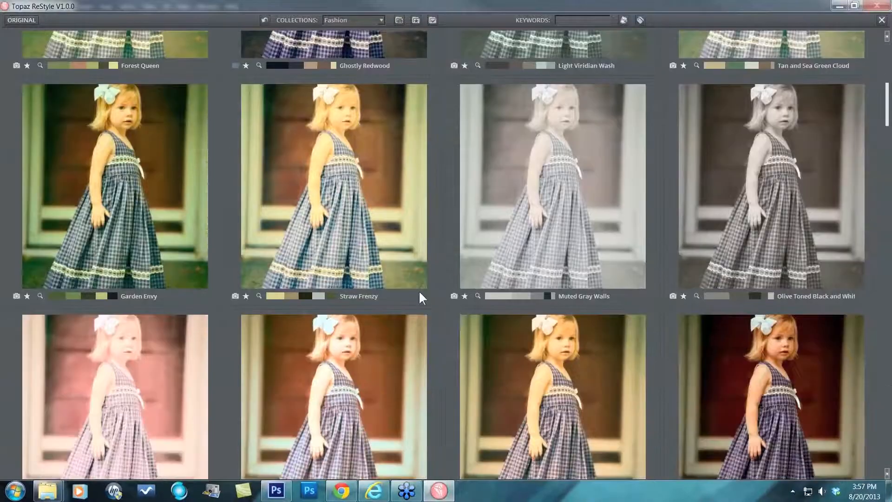
{"action": "scroll", "coordinate": [419, 292], "scroll_direction": "down", "scroll_amount": 8}
{"action": "scroll", "coordinate": [421, 298], "scroll_direction": "down", "scroll_amount": 12}
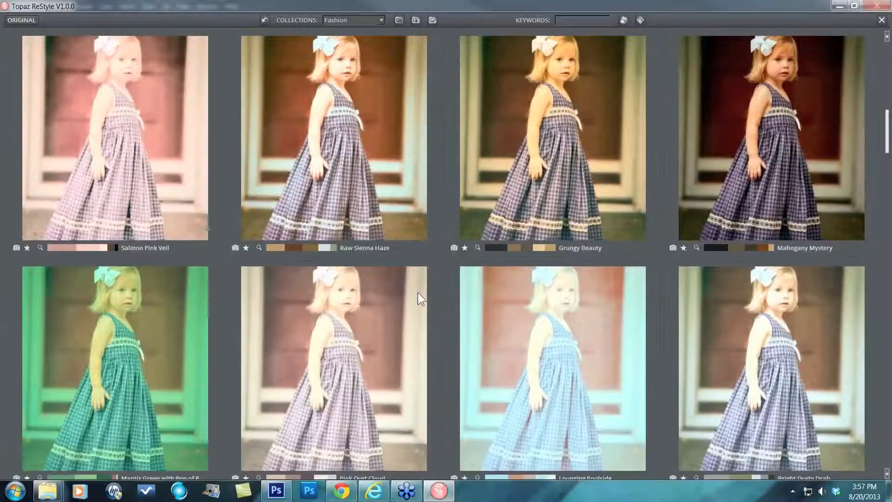
{"action": "scroll", "coordinate": [418, 292], "scroll_direction": "down", "scroll_amount": 5}
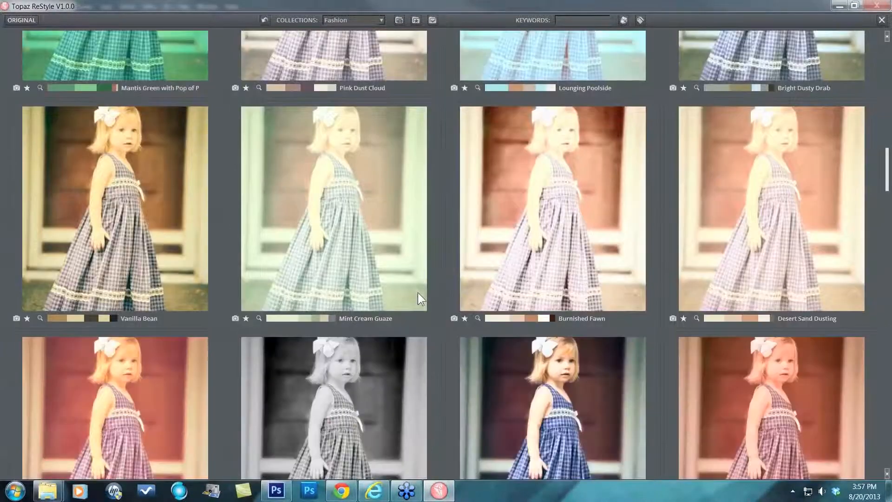
{"action": "scroll", "coordinate": [417, 291], "scroll_direction": "down", "scroll_amount": 9}
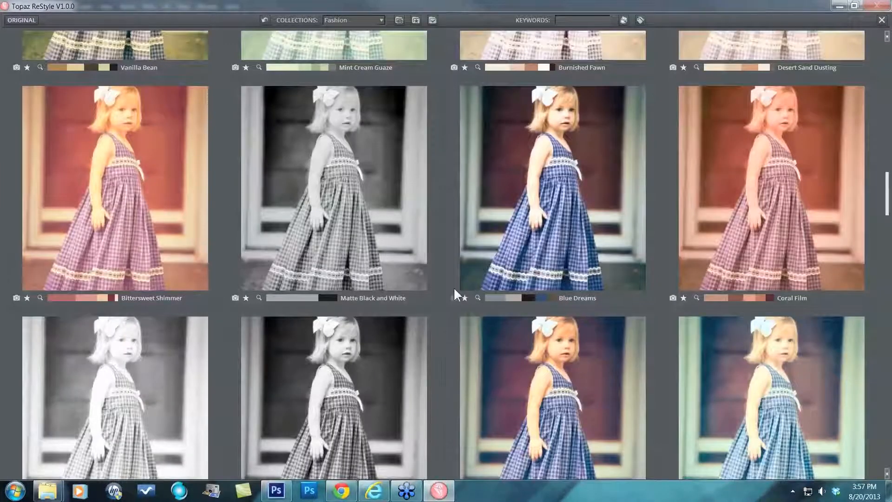
{"action": "scroll", "coordinate": [453, 287], "scroll_direction": "down", "scroll_amount": 9}
{"action": "scroll", "coordinate": [453, 288], "scroll_direction": "down", "scroll_amount": 17}
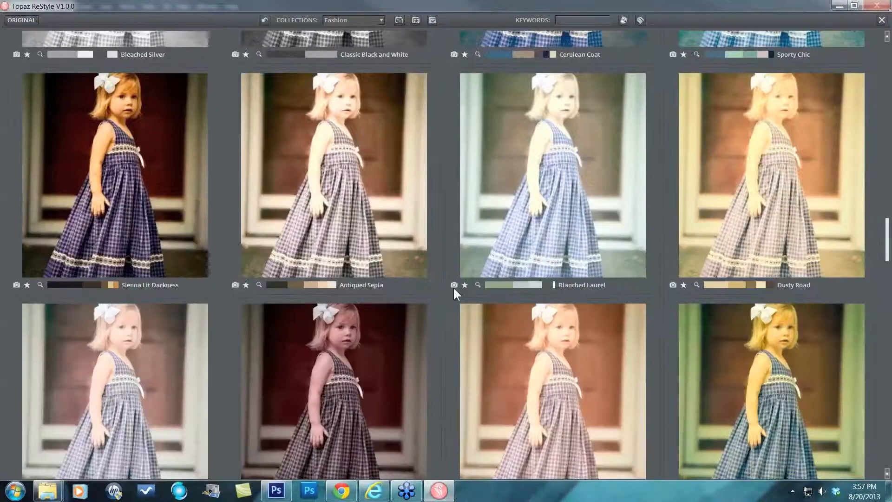
{"action": "scroll", "coordinate": [453, 286], "scroll_direction": "down", "scroll_amount": 20}
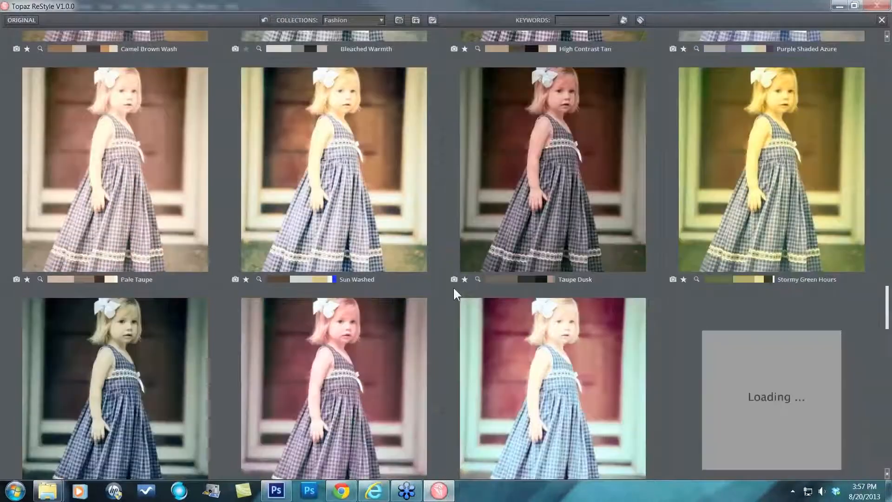
{"action": "scroll", "coordinate": [453, 287], "scroll_direction": "down", "scroll_amount": 7}
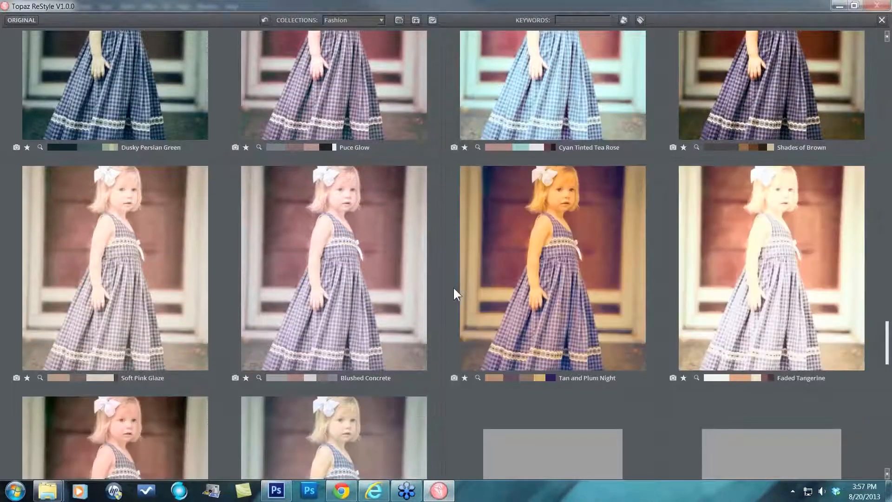
{"action": "scroll", "coordinate": [454, 288], "scroll_direction": "down", "scroll_amount": 5}
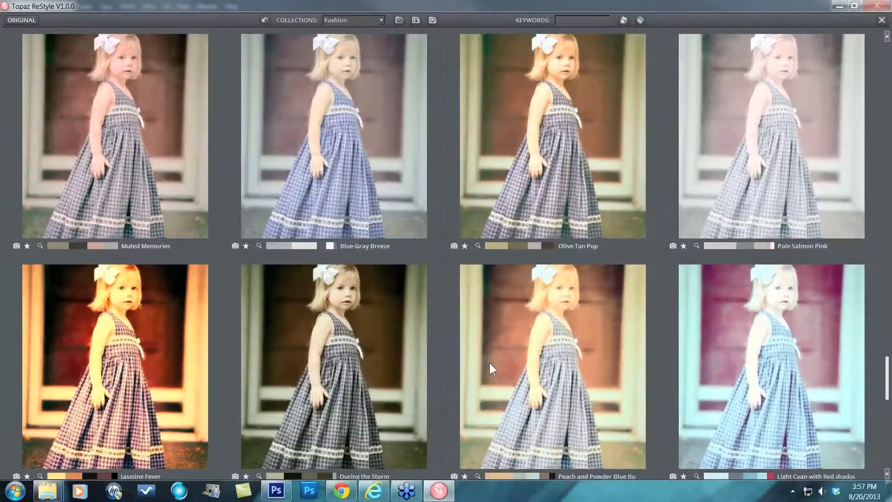
{"action": "scroll", "coordinate": [491, 368], "scroll_direction": "down", "scroll_amount": 5}
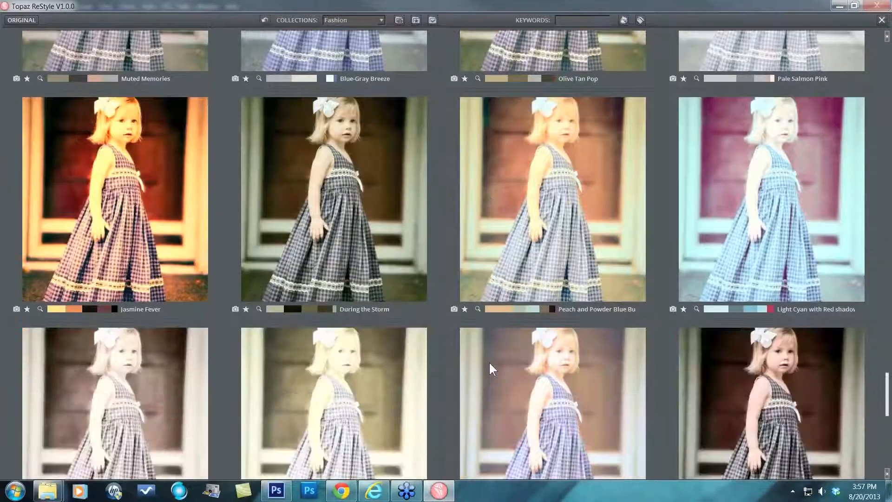
{"action": "scroll", "coordinate": [490, 364], "scroll_direction": "down", "scroll_amount": 4}
{"action": "scroll", "coordinate": [490, 364], "scroll_direction": "down", "scroll_amount": 8}
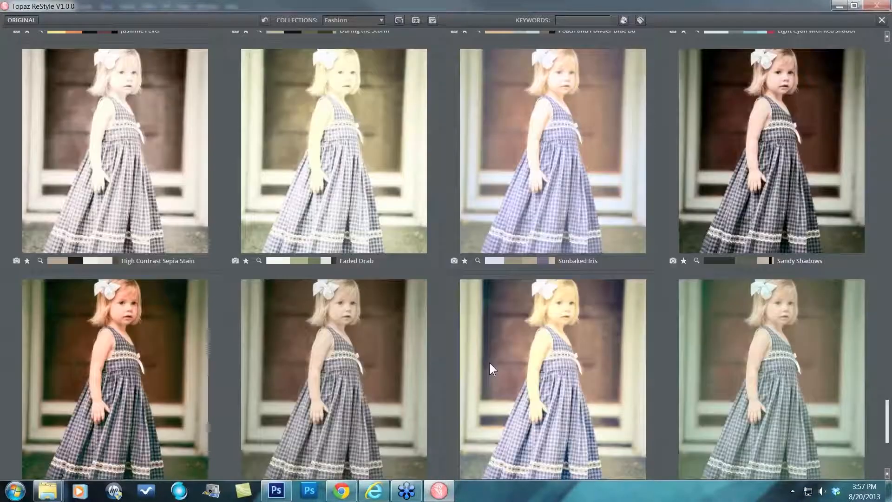
{"action": "scroll", "coordinate": [489, 364], "scroll_direction": "down", "scroll_amount": 3}
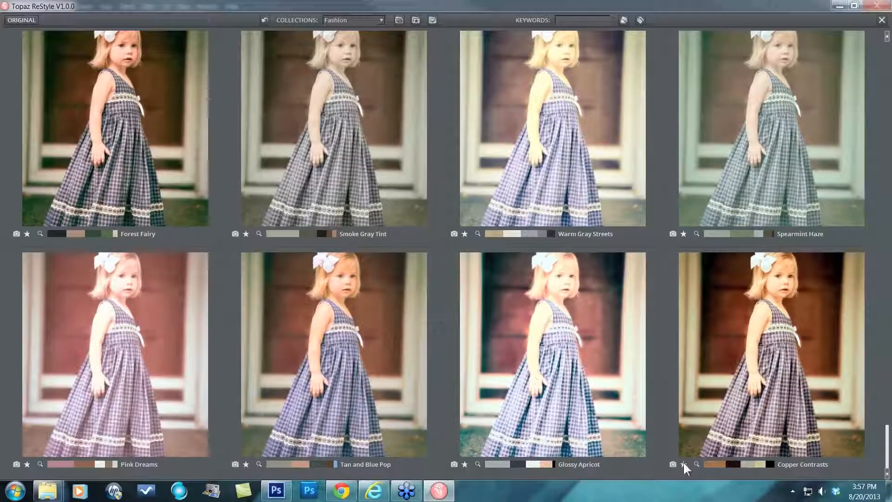
Show only the snapshots in the grid, compare them on the girl's photo, and close the grid
{"action": "left_click", "coordinate": [399, 21]}
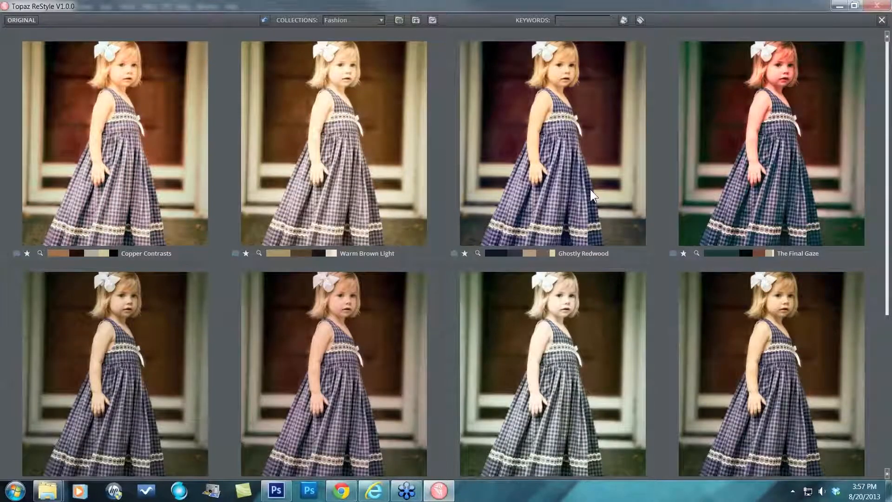
{"action": "scroll", "coordinate": [590, 190], "scroll_direction": "down", "scroll_amount": 1}
{"action": "scroll", "coordinate": [590, 189], "scroll_direction": "down", "scroll_amount": 5}
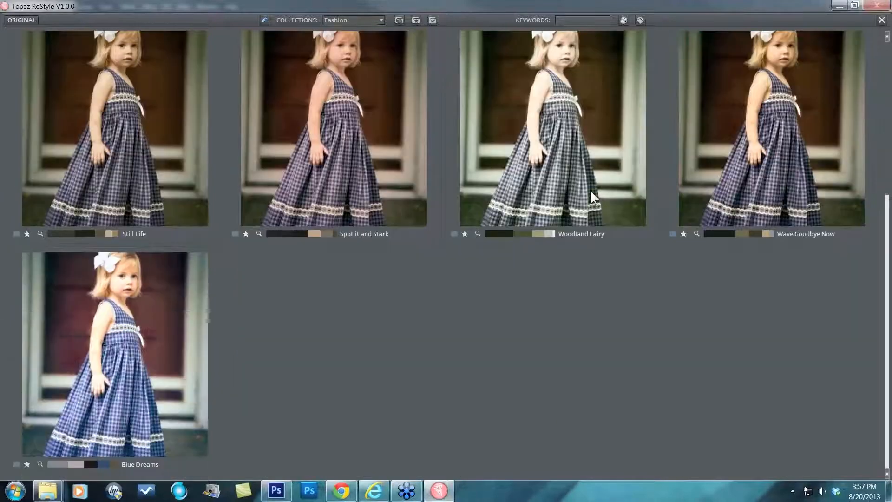
{"action": "scroll", "coordinate": [591, 190], "scroll_direction": "up", "scroll_amount": 6}
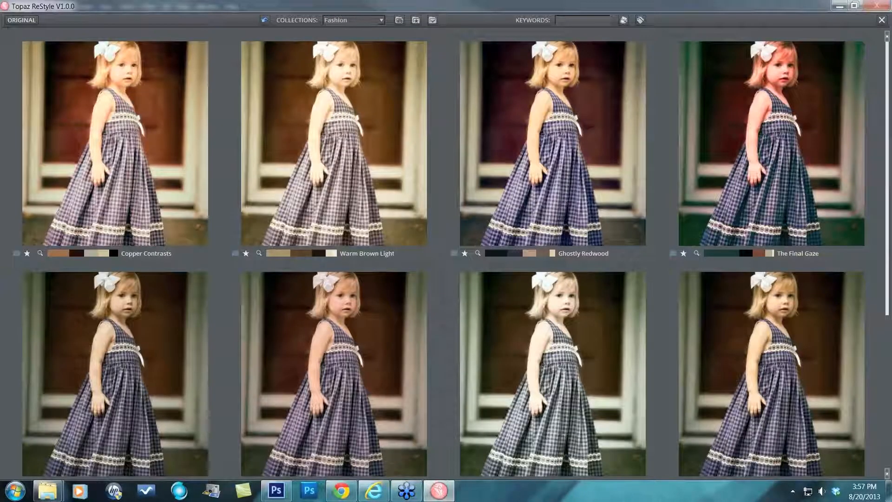
{"action": "left_click", "coordinate": [881, 21]}
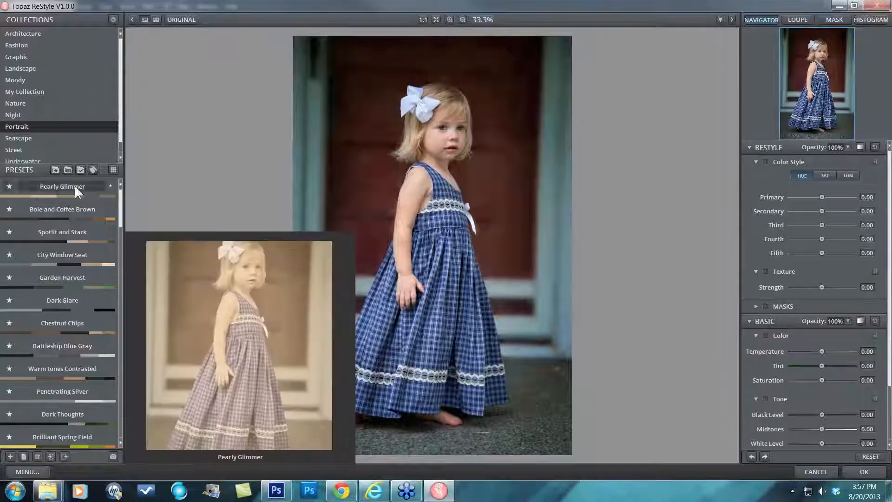
List only the snapshotted presets and preview each on the girl's photo, from Copper Contrasts through Blue Dreams
{"action": "left_click", "coordinate": [68, 169]}
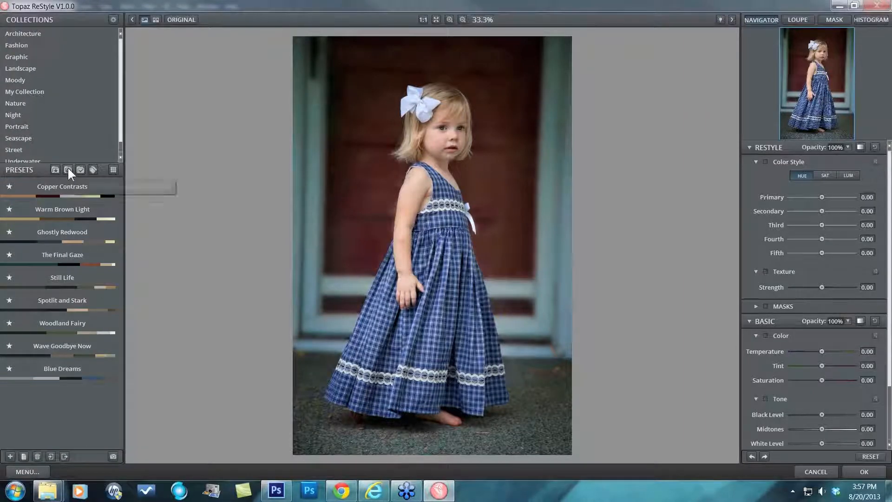
{"action": "left_click", "coordinate": [50, 183]}
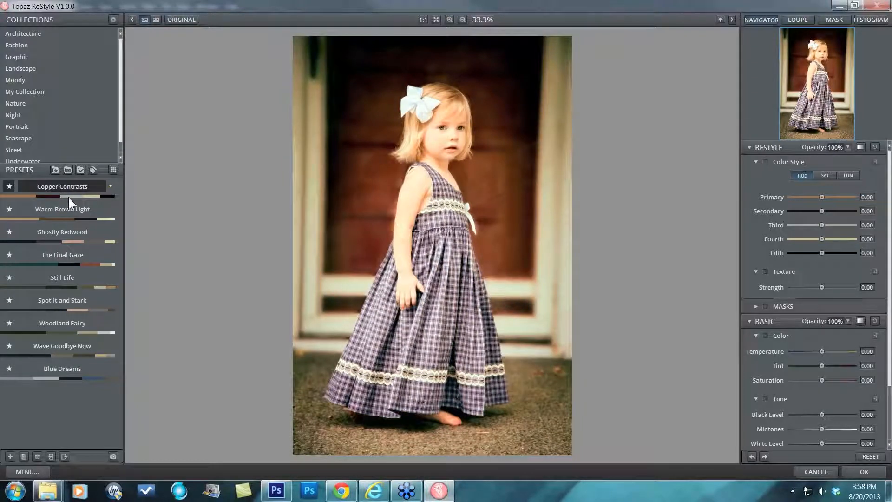
{"action": "left_click", "coordinate": [68, 197]}
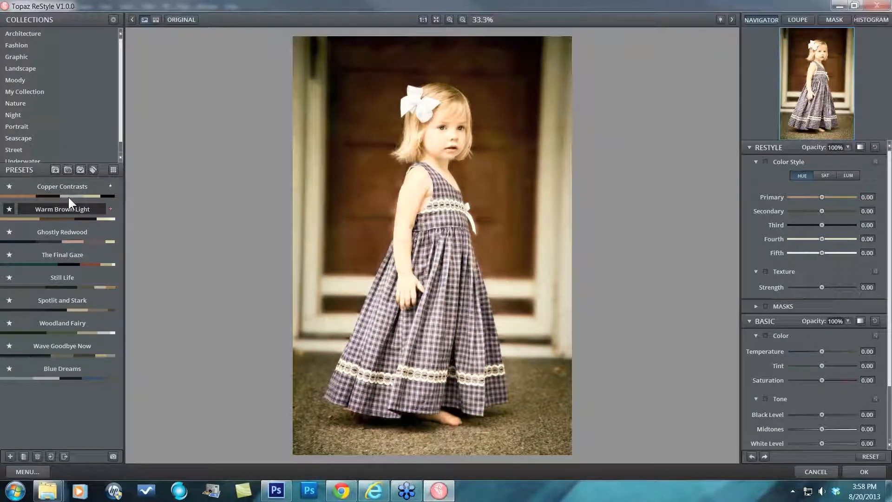
{"action": "key", "text": "Down"}
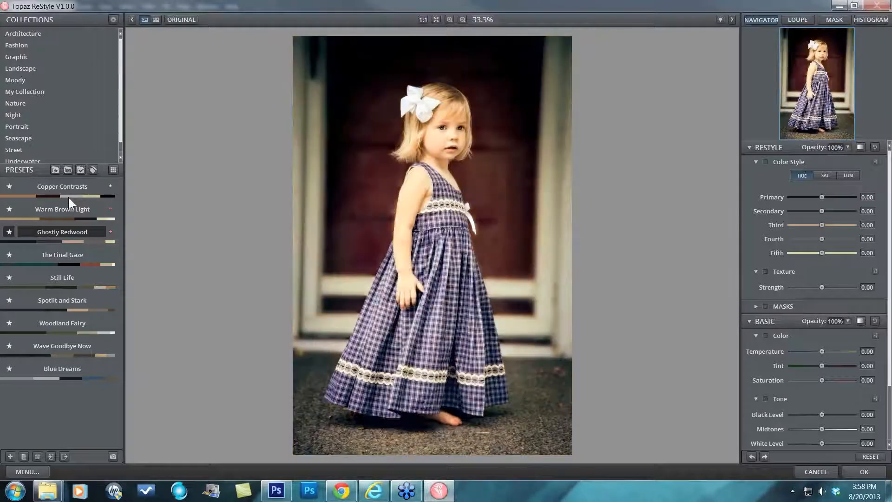
{"action": "key", "text": "Down"}
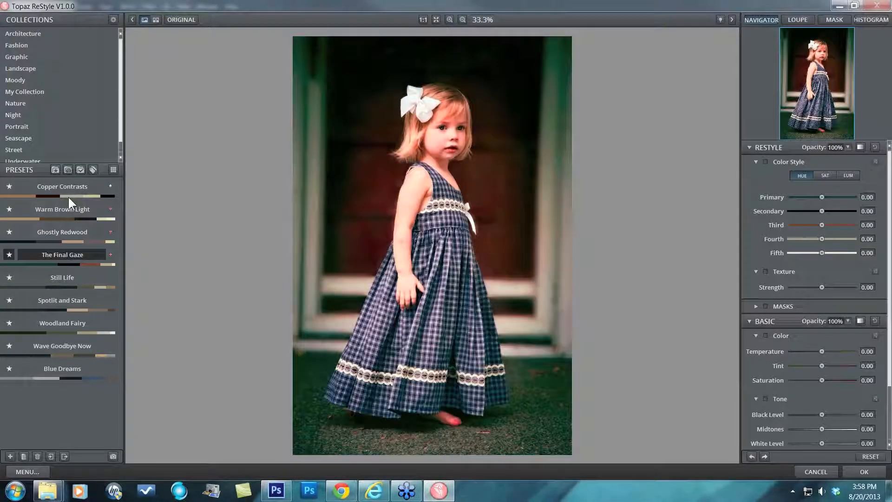
{"action": "key", "text": "Down"}
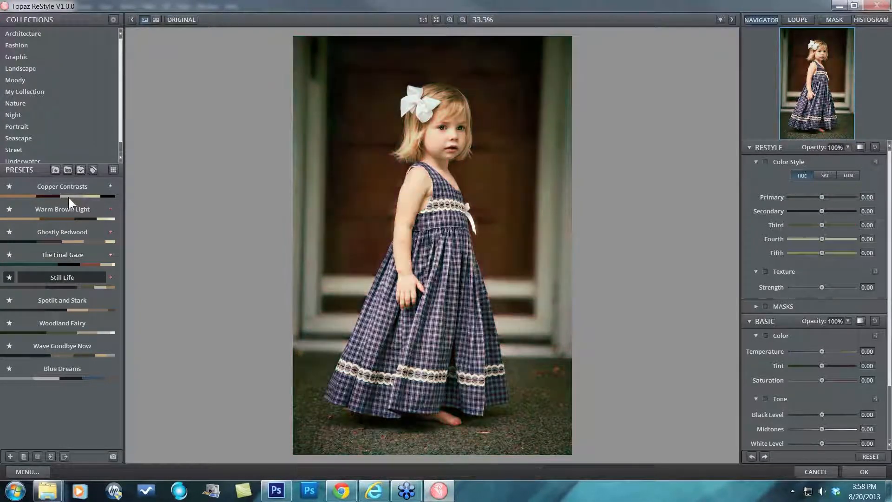
{"action": "key", "text": "Down"}
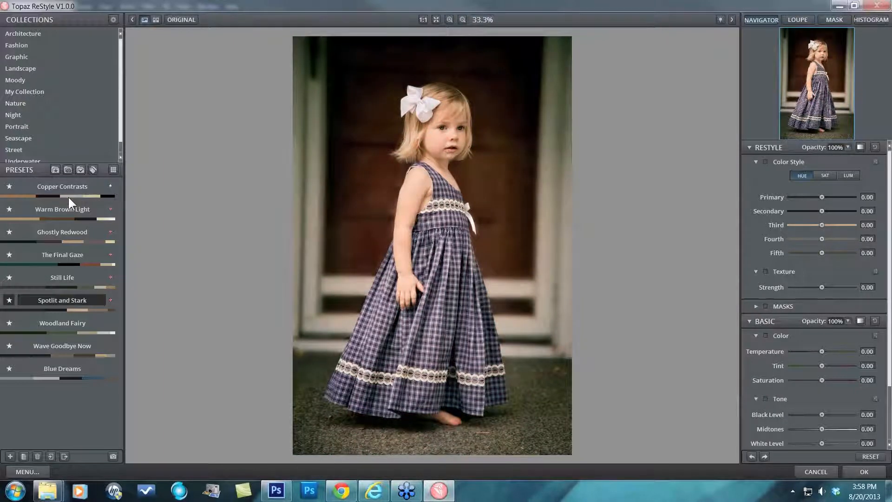
{"action": "key", "text": "Down"}
{"action": "key", "text": "Down"}
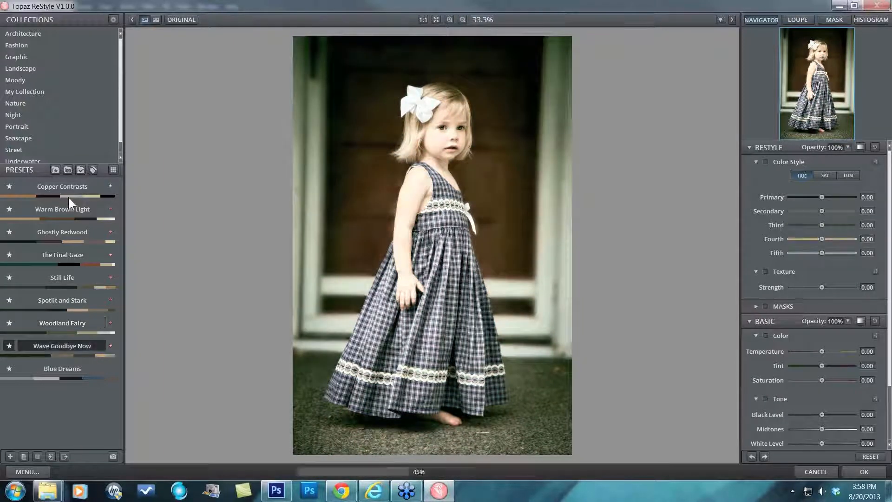
{"action": "key", "text": "Down"}
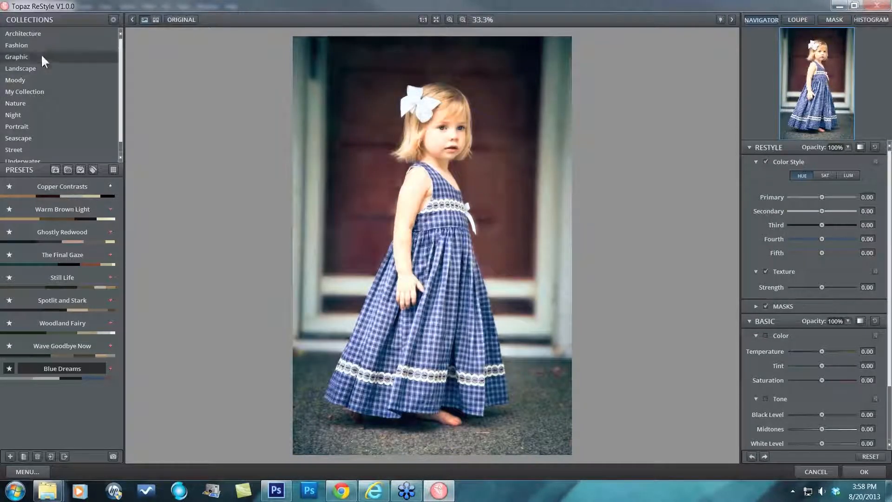
Apply The Final Gaze preset to the girl's photo and reduce the ReStyle opacity to 69%
{"action": "left_click", "coordinate": [60, 255]}
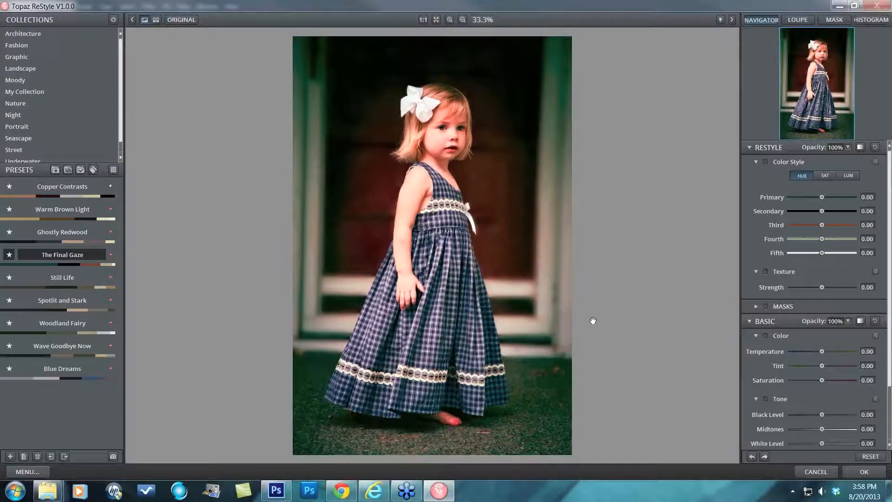
{"action": "left_click", "coordinate": [592, 319]}
{"action": "left_click_drag", "start_coordinate": [592, 319], "coordinate": [642, 285]}
{"action": "left_click", "coordinate": [849, 146]}
{"action": "mouse_move", "coordinate": [849, 150]}
{"action": "left_mouse_down"}
{"action": "mouse_move", "coordinate": [859, 150]}
{"action": "mouse_move", "coordinate": [850, 149]}
{"action": "left_mouse_up"}
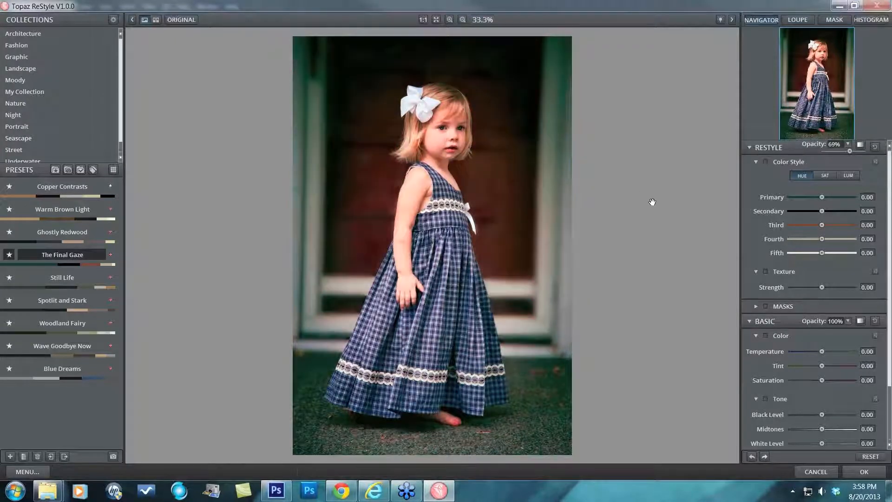
Expand the ReStyle masks, collapse the Basic adjustments, and set the hide brush to strength 0.49, size 0.11 and hardness 0.23
{"action": "left_click", "coordinate": [754, 306]}
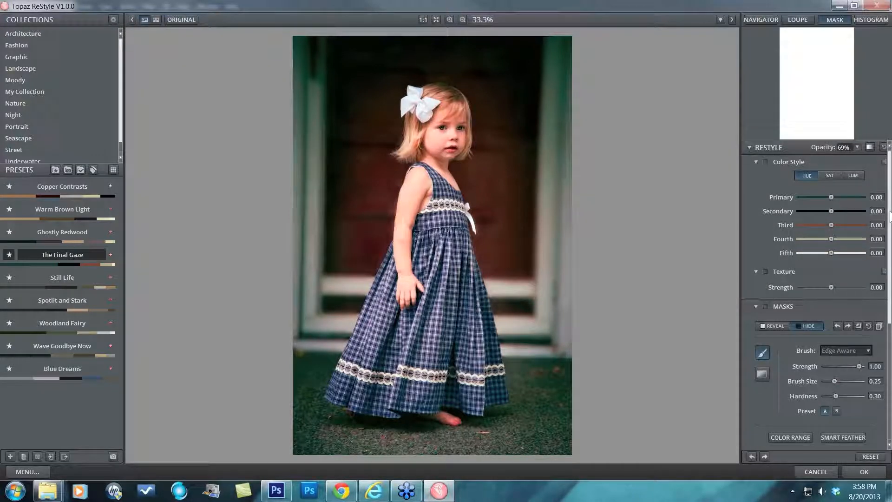
{"action": "left_click_drag", "start_coordinate": [888, 212], "coordinate": [887, 285]}
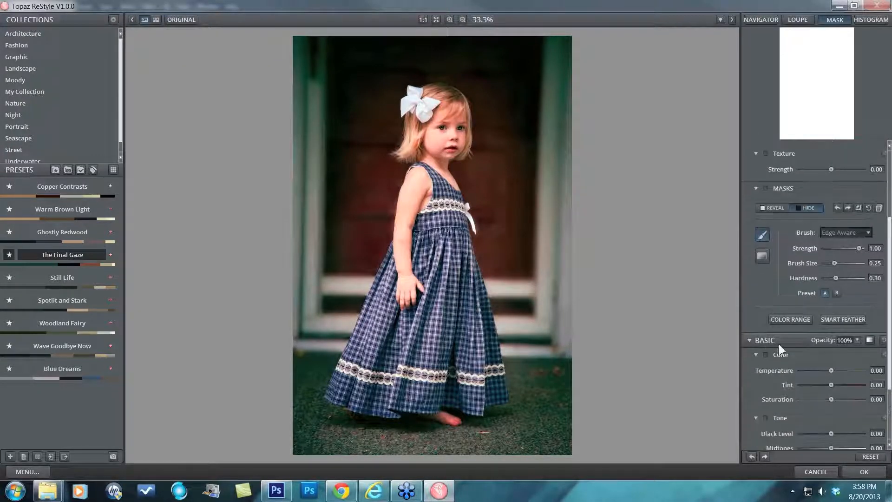
{"action": "left_click", "coordinate": [749, 341]}
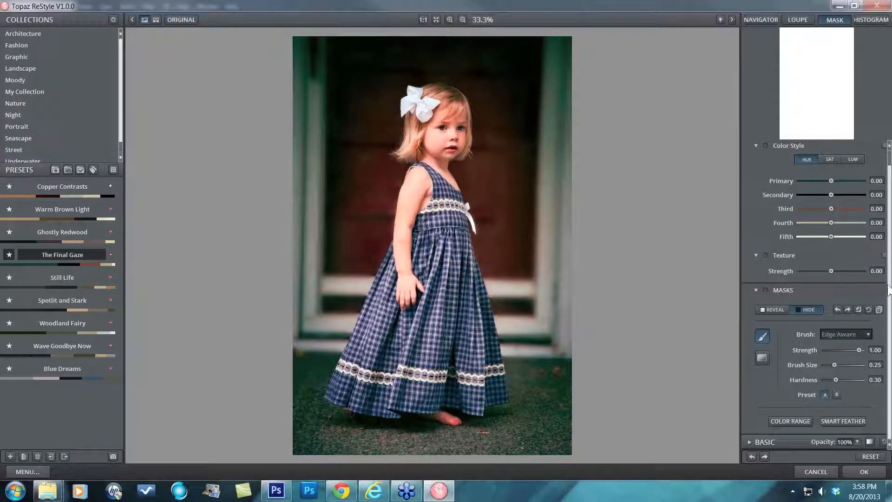
{"action": "scroll", "coordinate": [743, 157], "scroll_direction": "up", "scroll_amount": 2}
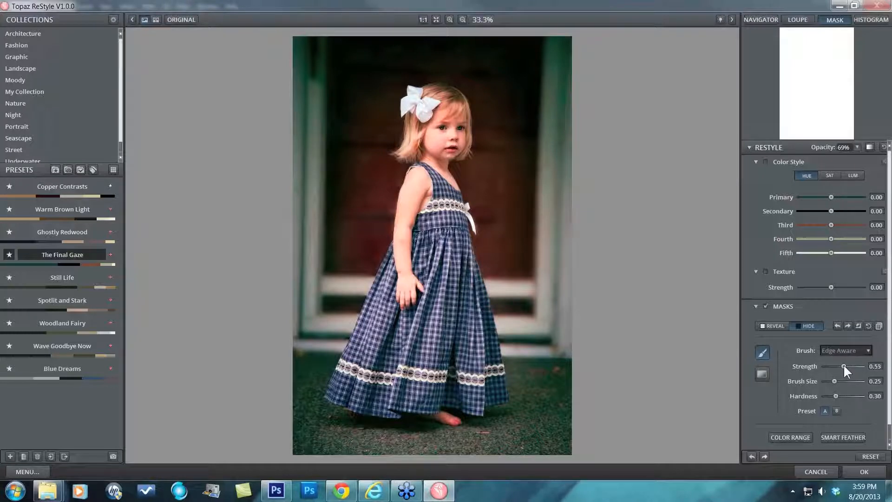
{"action": "left_click_drag", "start_coordinate": [843, 363], "coordinate": [841, 364]}
{"action": "left_click_drag", "start_coordinate": [835, 381], "coordinate": [833, 397]}
Brush the mask over the girl's arm, upper chest, face and hair to partly hide the ReStyle effect there
{"action": "mouse_move", "coordinate": [411, 179]}
{"action": "left_mouse_down"}
{"action": "mouse_move", "coordinate": [398, 233]}
{"action": "mouse_move", "coordinate": [405, 289]}
{"action": "mouse_move", "coordinate": [417, 284]}
{"action": "mouse_move", "coordinate": [409, 287]}
{"action": "mouse_move", "coordinate": [407, 258]}
{"action": "mouse_move", "coordinate": [416, 186]}
{"action": "left_mouse_up"}
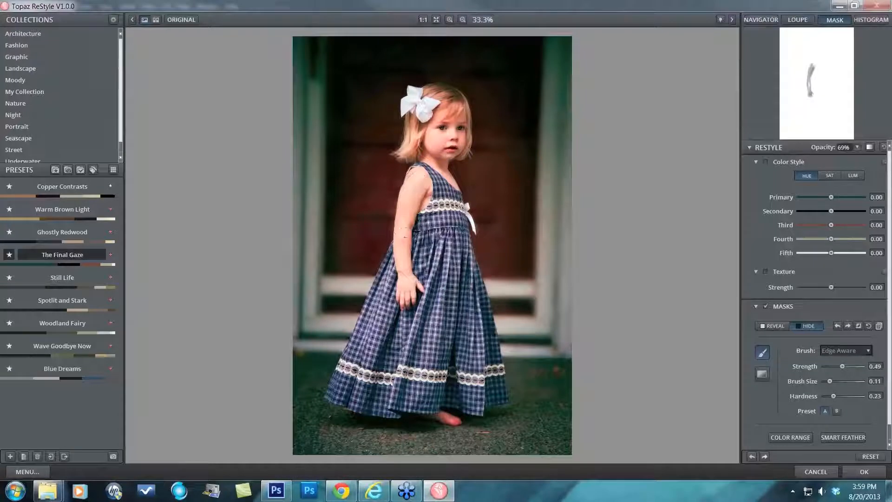
{"action": "mouse_move", "coordinate": [425, 193]}
{"action": "left_mouse_down"}
{"action": "mouse_move", "coordinate": [420, 181]}
{"action": "mouse_move", "coordinate": [430, 161]}
{"action": "mouse_move", "coordinate": [454, 184]}
{"action": "left_mouse_up"}
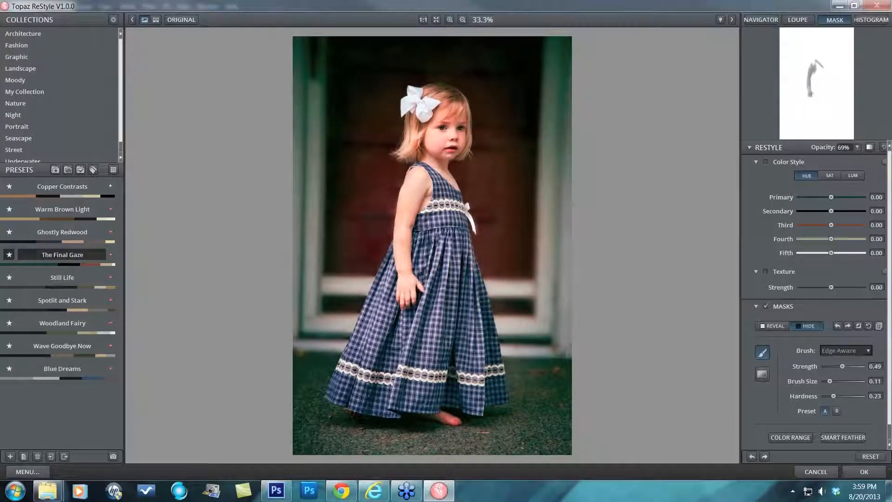
{"action": "left_click_drag", "start_coordinate": [436, 144], "coordinate": [441, 137]}
{"action": "mouse_move", "coordinate": [457, 140]}
{"action": "left_mouse_down"}
{"action": "mouse_move", "coordinate": [459, 115]}
{"action": "mouse_move", "coordinate": [444, 96]}
{"action": "mouse_move", "coordinate": [433, 96]}
{"action": "mouse_move", "coordinate": [456, 113]}
{"action": "mouse_move", "coordinate": [452, 140]}
{"action": "mouse_move", "coordinate": [442, 127]}
{"action": "mouse_move", "coordinate": [458, 130]}
{"action": "mouse_move", "coordinate": [458, 143]}
{"action": "mouse_move", "coordinate": [420, 134]}
{"action": "left_mouse_up"}
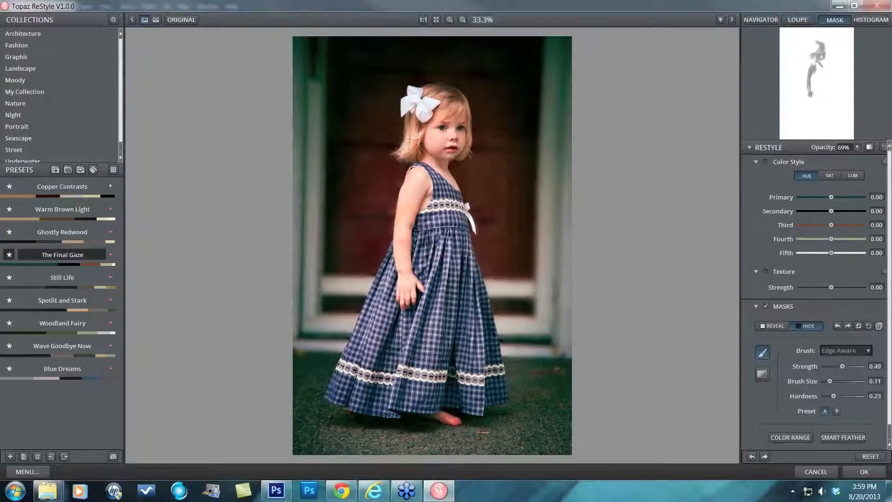
{"action": "left_click", "coordinate": [416, 134]}
{"action": "left_click", "coordinate": [443, 125]}
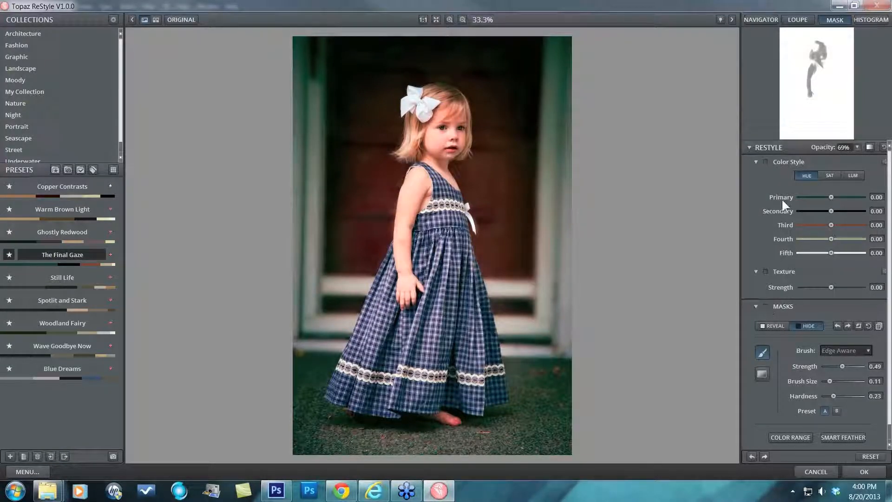
Raise the ReStyle opacity to 100% and toggle the mask to compare its effect on the skin
{"action": "left_click_drag", "start_coordinate": [857, 148], "coordinate": [871, 150]}
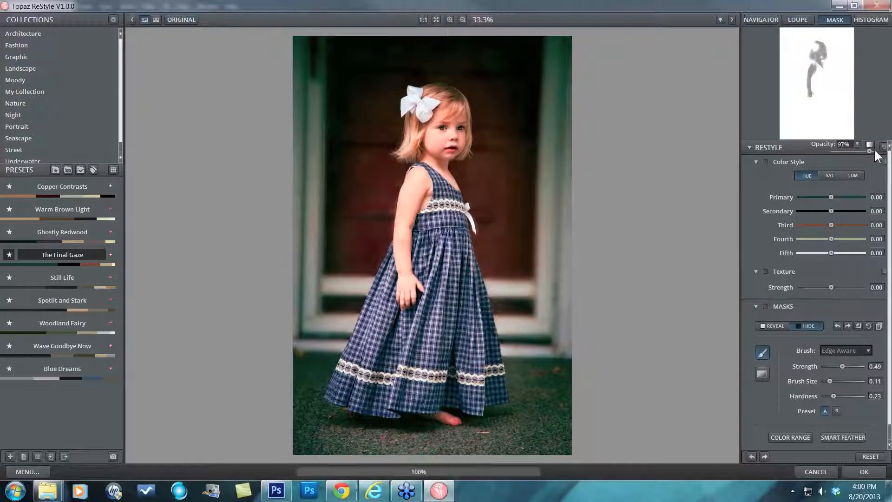
{"action": "left_click", "coordinate": [767, 306]}
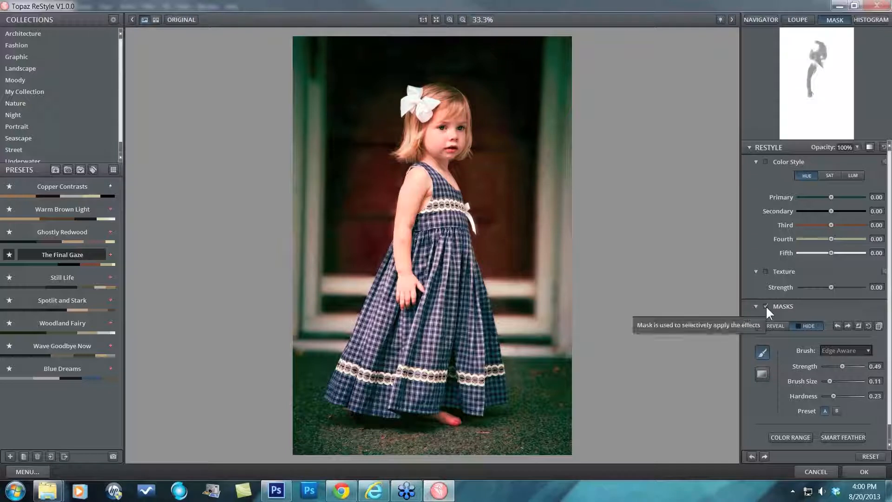